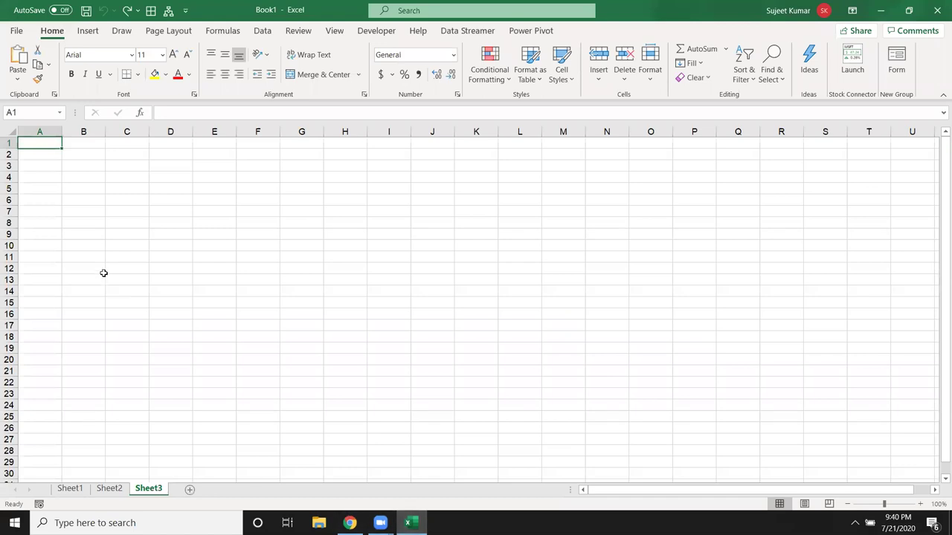
- Rename the first three worksheet tabs to 1, 2 and 3
{"action": "left_click", "coordinate": [88, 269]}
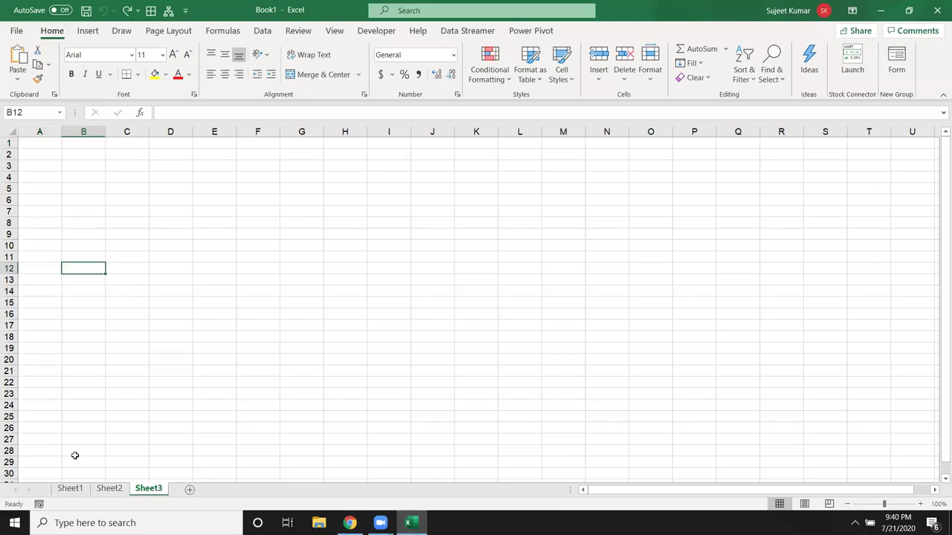
{"action": "left_click", "coordinate": [66, 488]}
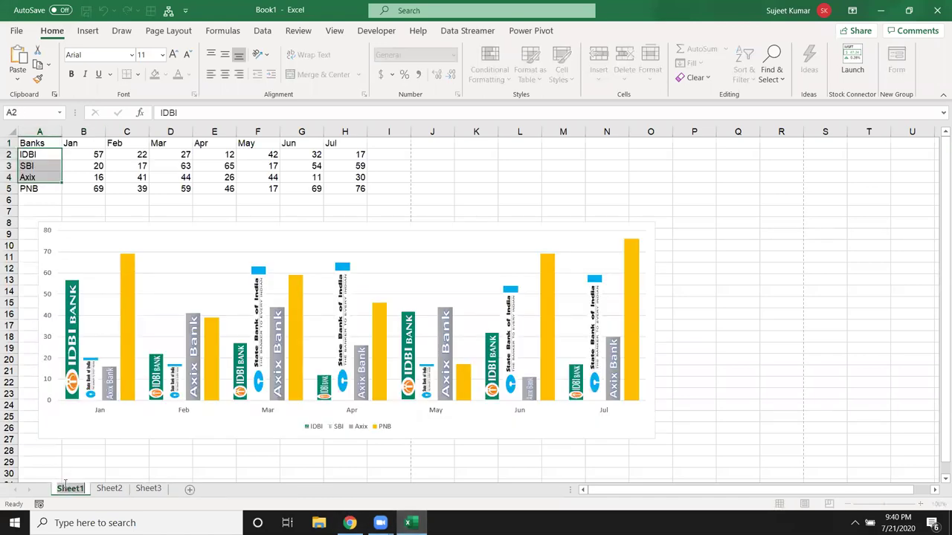
{"action": "double_click", "coordinate": [73, 490]}
{"action": "type", "text": "1"}
{"action": "left_click", "coordinate": [87, 490]}
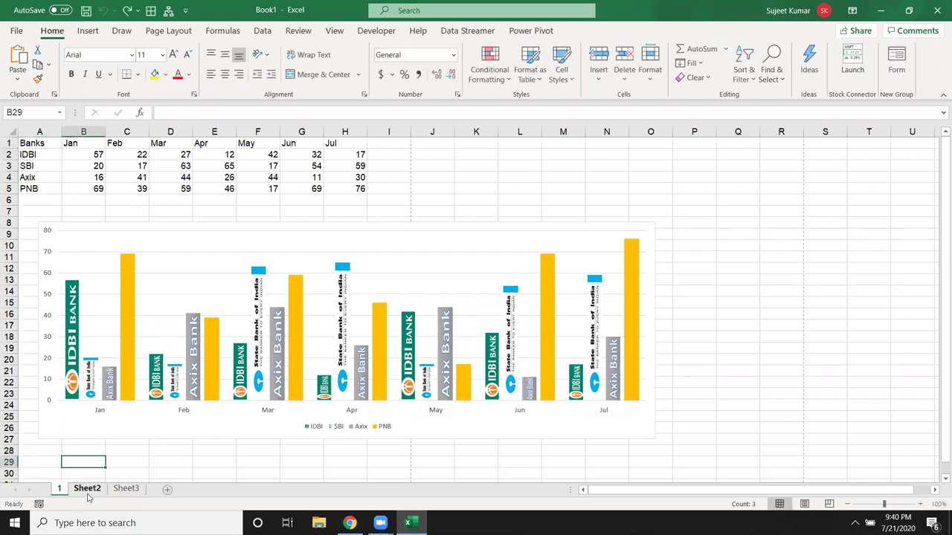
{"action": "double_click", "coordinate": [87, 489]}
{"action": "type", "text": "2"}
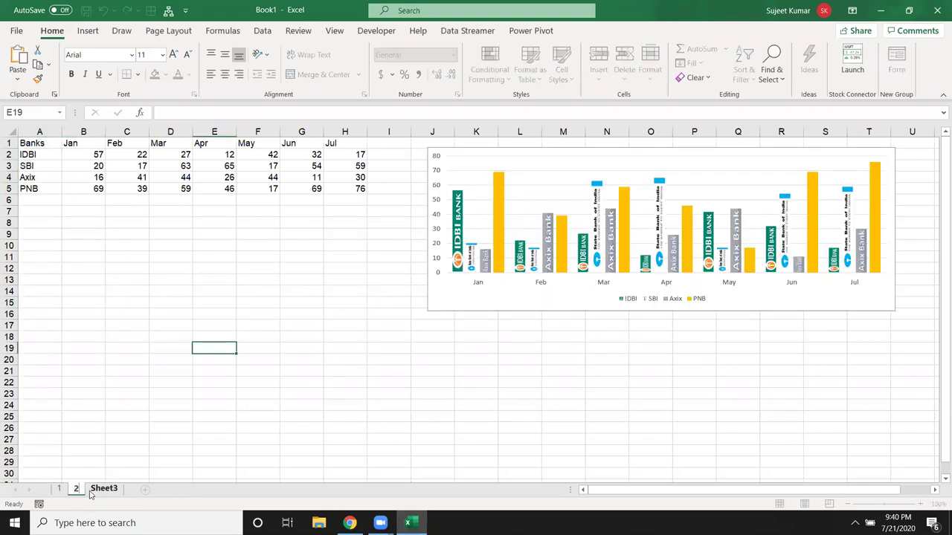
{"action": "left_click", "coordinate": [90, 490]}
{"action": "double_click", "coordinate": [91, 490]}
{"action": "type", "text": "3"}
{"action": "left_click", "coordinate": [119, 439]}
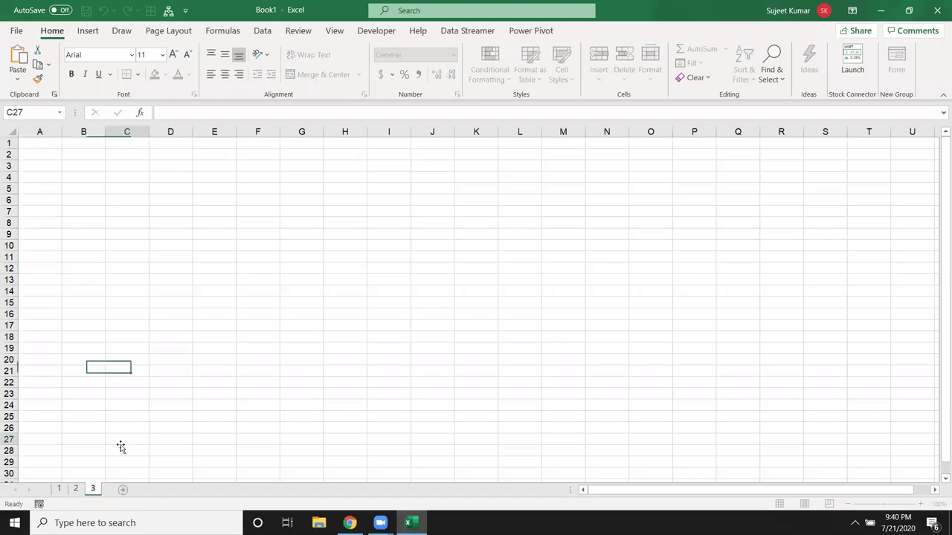
- Add a new blank worksheet and name it 4
{"action": "left_click", "coordinate": [123, 491]}
{"action": "double_click", "coordinate": [121, 488]}
{"action": "type", "text": "4"}
{"action": "left_click", "coordinate": [205, 311]}
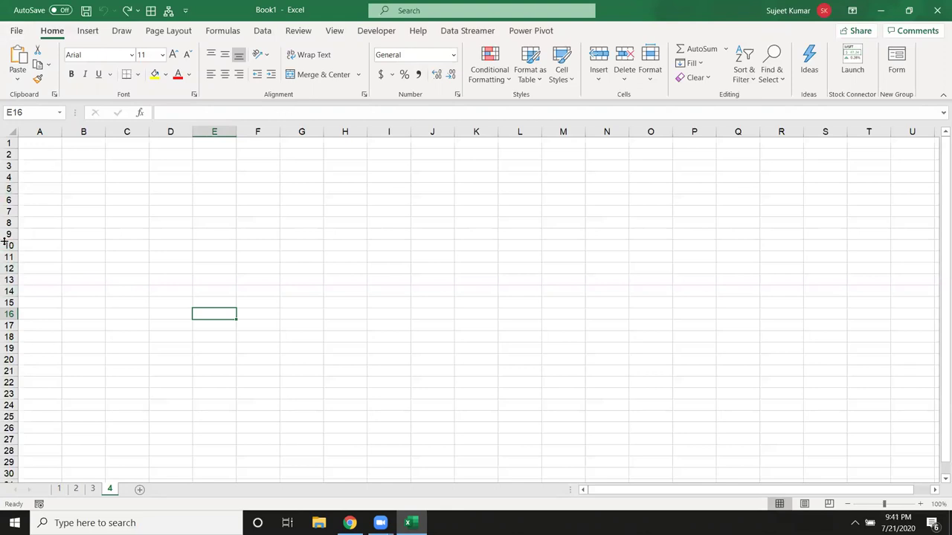
- Add worksheets named 5 and 6, then bring up File Explorer
{"action": "left_click", "coordinate": [140, 490]}
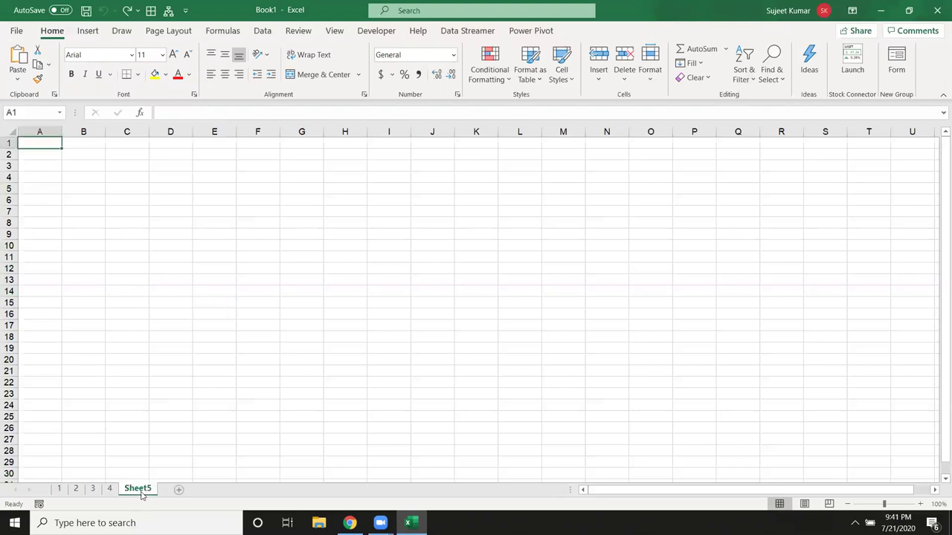
{"action": "double_click", "coordinate": [142, 491]}
{"action": "type", "text": "5"}
{"action": "left_click", "coordinate": [147, 490]}
{"action": "type", "text": "6"}
{"action": "left_click", "coordinate": [152, 383]}
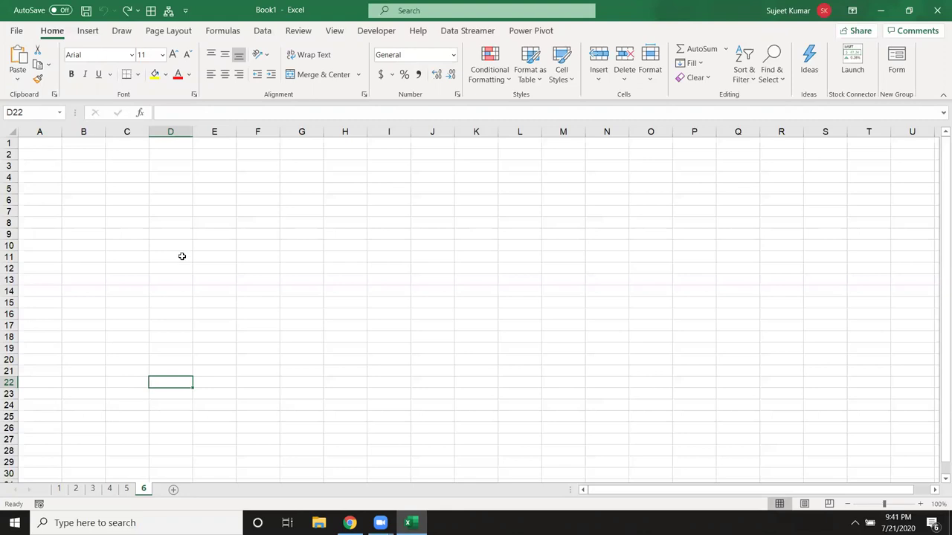
{"action": "left_click", "coordinate": [319, 523]}
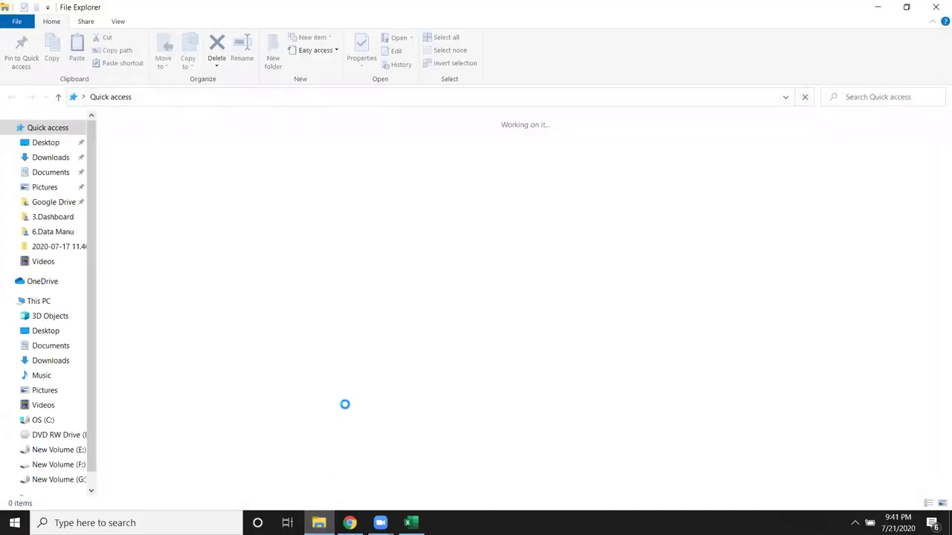
- Create a new folder named Data inside F:\2020
{"action": "left_click", "coordinate": [68, 466]}
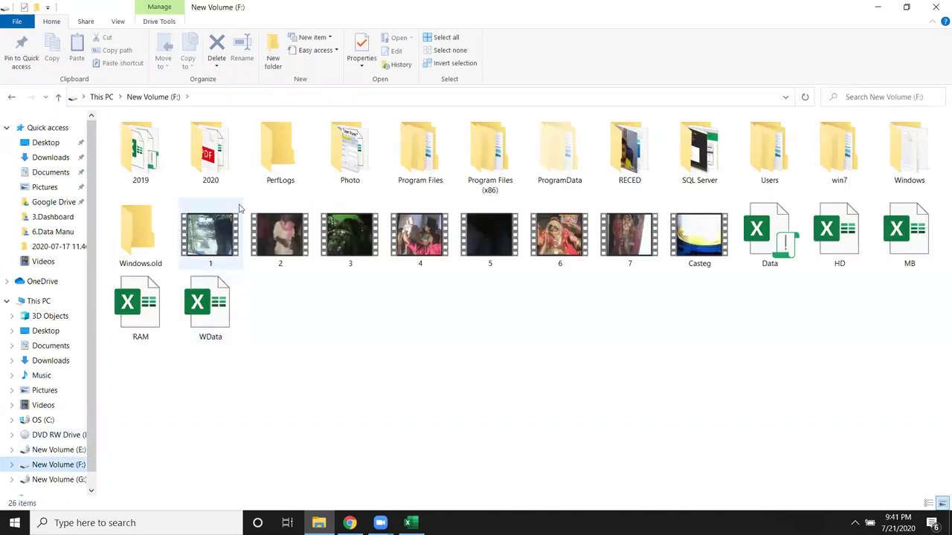
{"action": "double_click", "coordinate": [210, 156]}
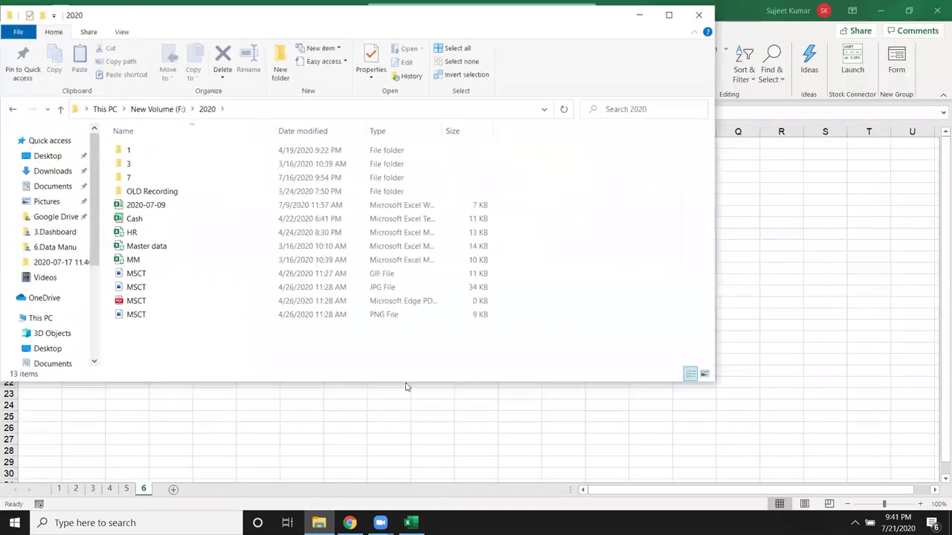
{"action": "left_click", "coordinate": [673, 25]}
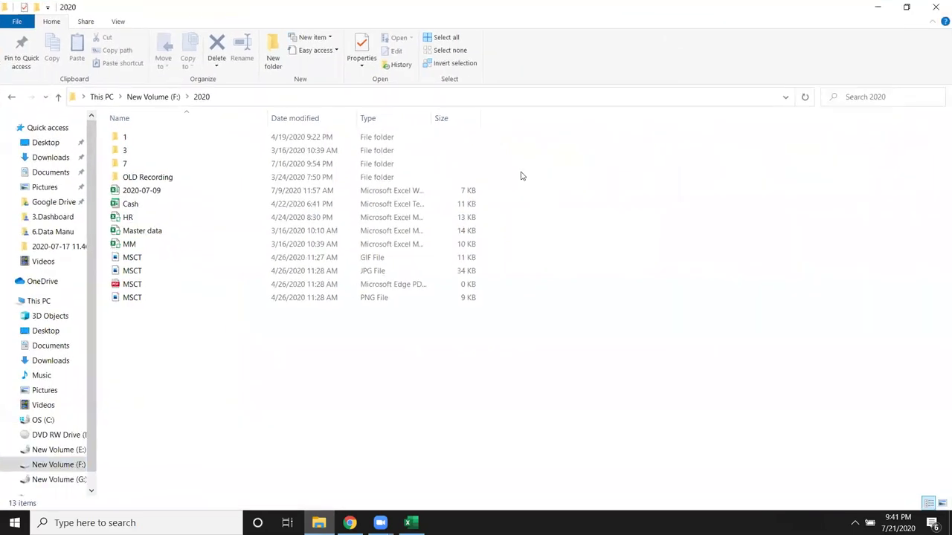
{"action": "right_click", "coordinate": [325, 377]}
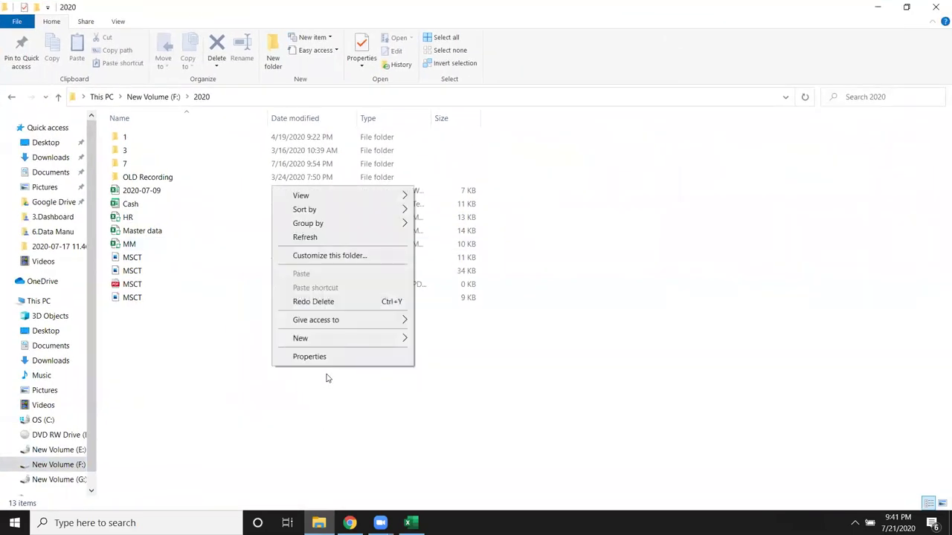
{"action": "left_click", "coordinate": [437, 344]}
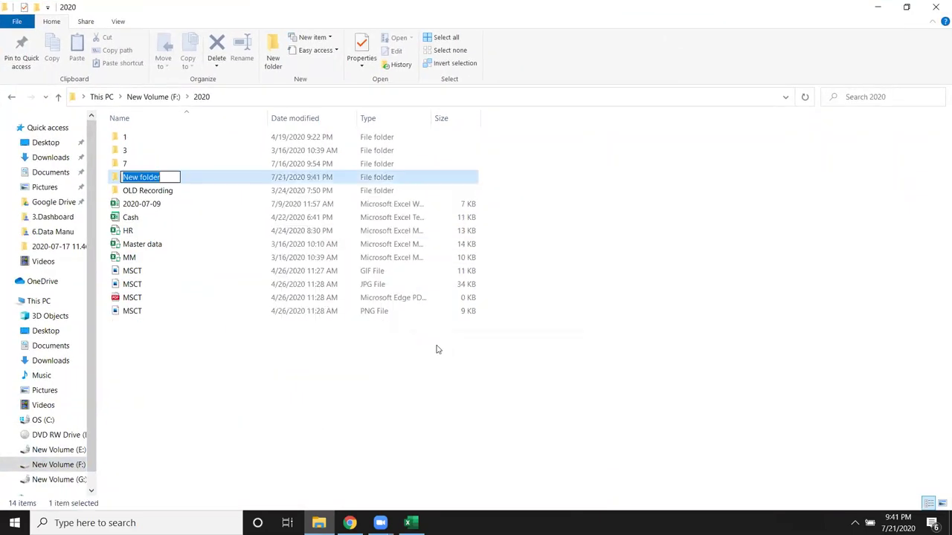
{"action": "type", "text": "Data"}
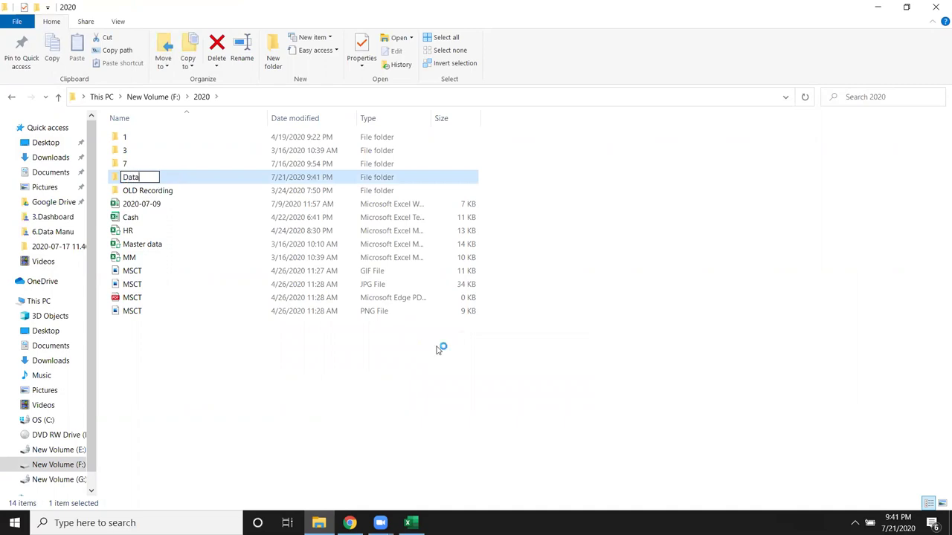
{"action": "left_click", "coordinate": [213, 392]}
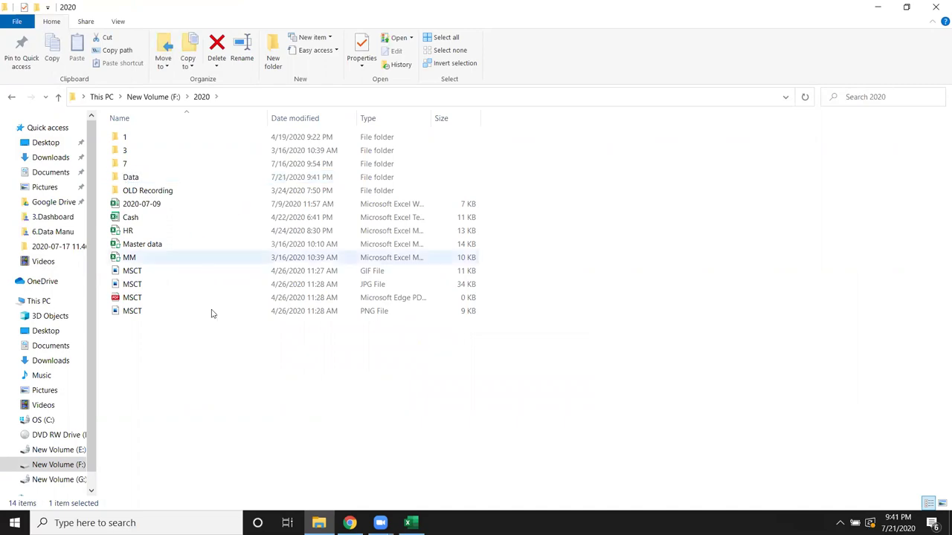
- Inside Data, create a blank Excel workbook named JAN and open it
{"action": "double_click", "coordinate": [146, 182]}
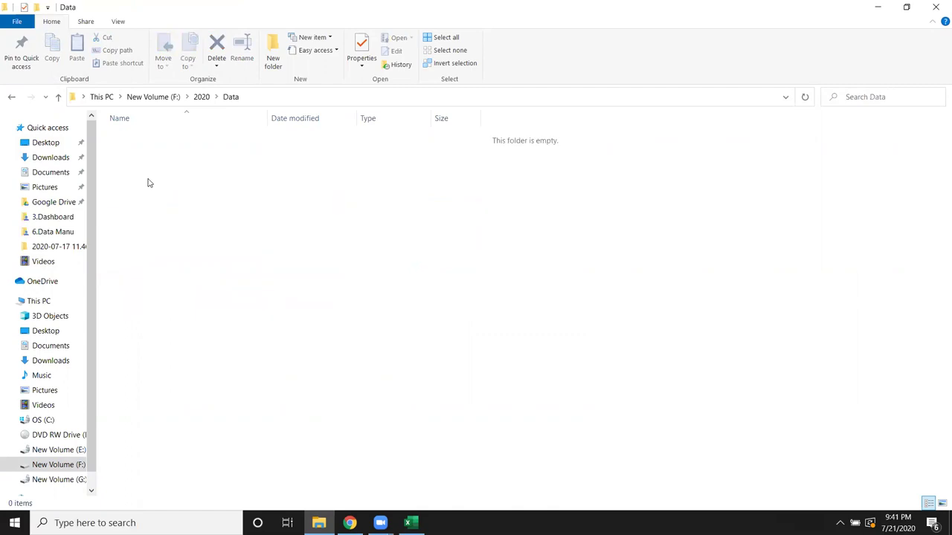
{"action": "right_click", "coordinate": [147, 180]}
{"action": "mouse_move", "coordinate": [226, 336]}
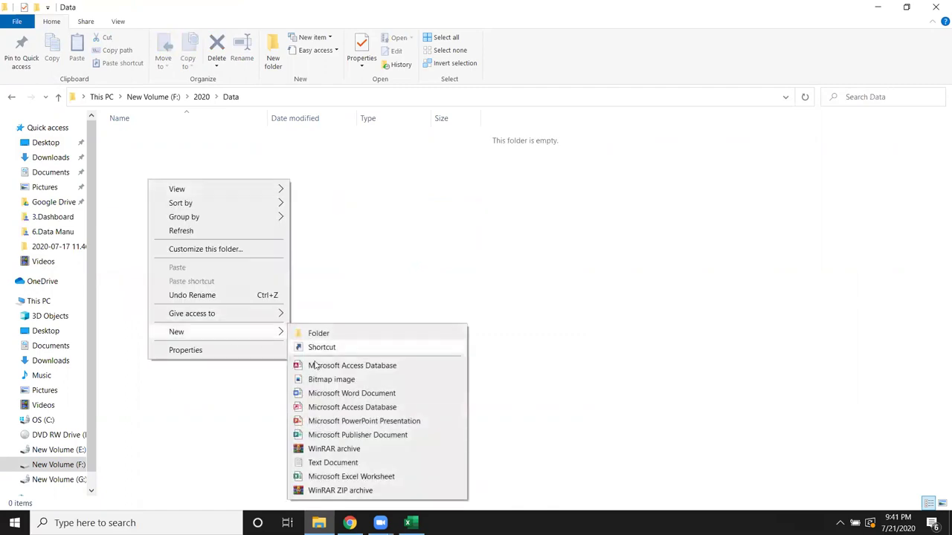
{"action": "left_click", "coordinate": [336, 478]}
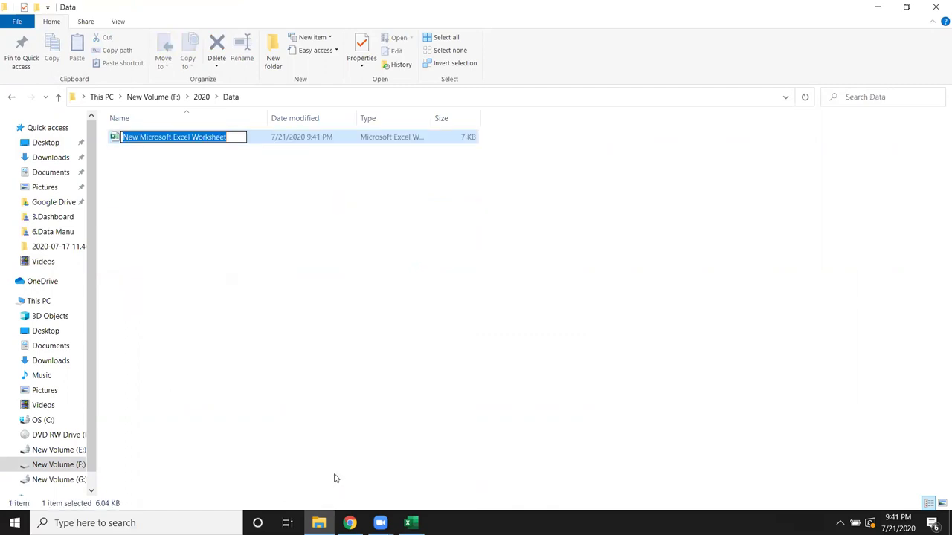
{"action": "type", "text": "JAN"}
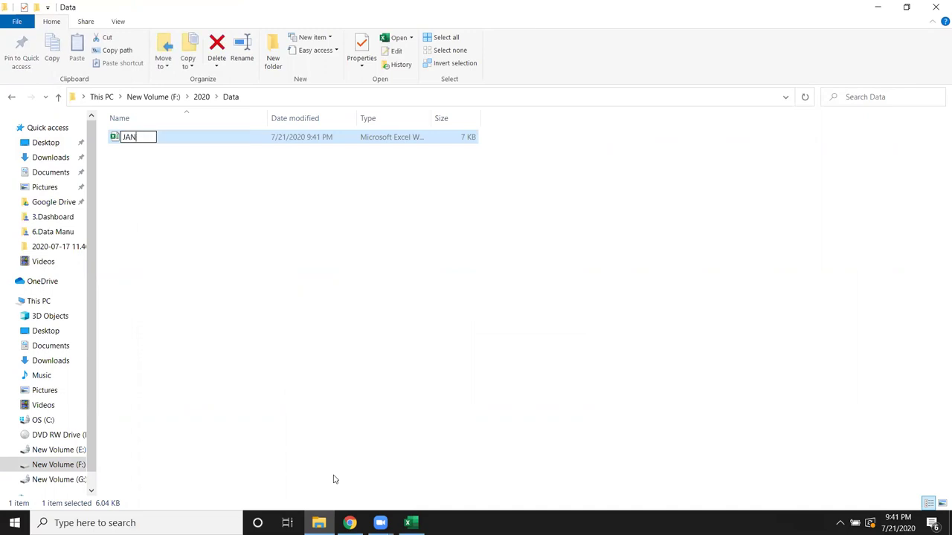
{"action": "key", "text": "Return"}
{"action": "left_click", "coordinate": [240, 240]}
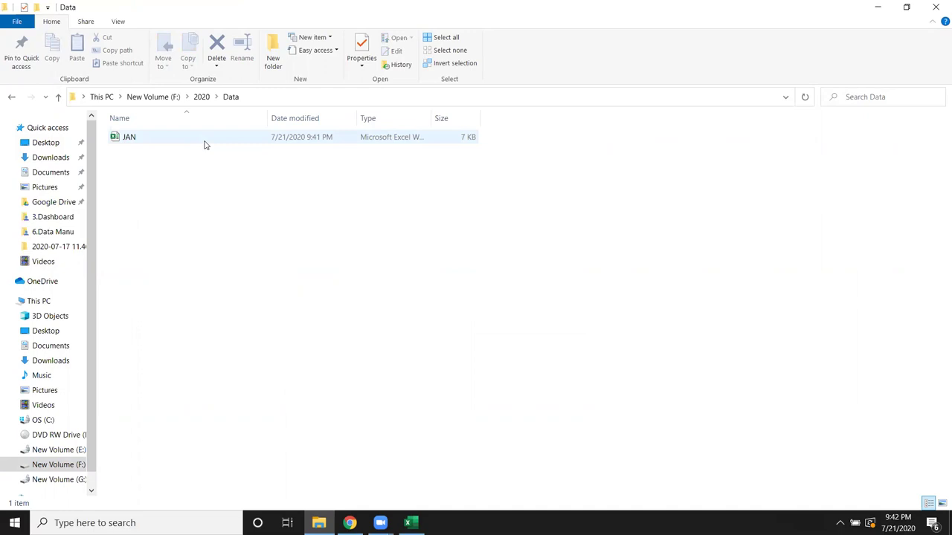
{"action": "double_click", "coordinate": [206, 145]}
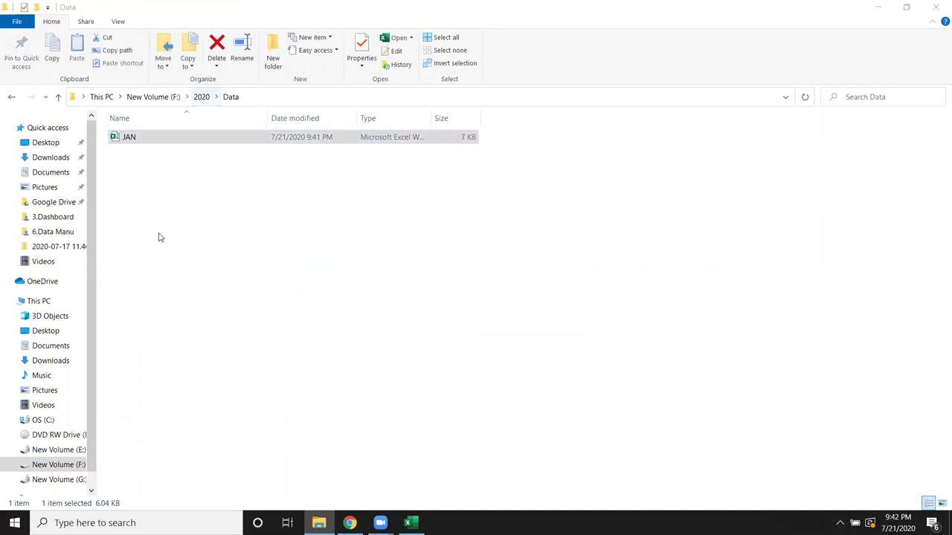
{"action": "right_click", "coordinate": [165, 182]}
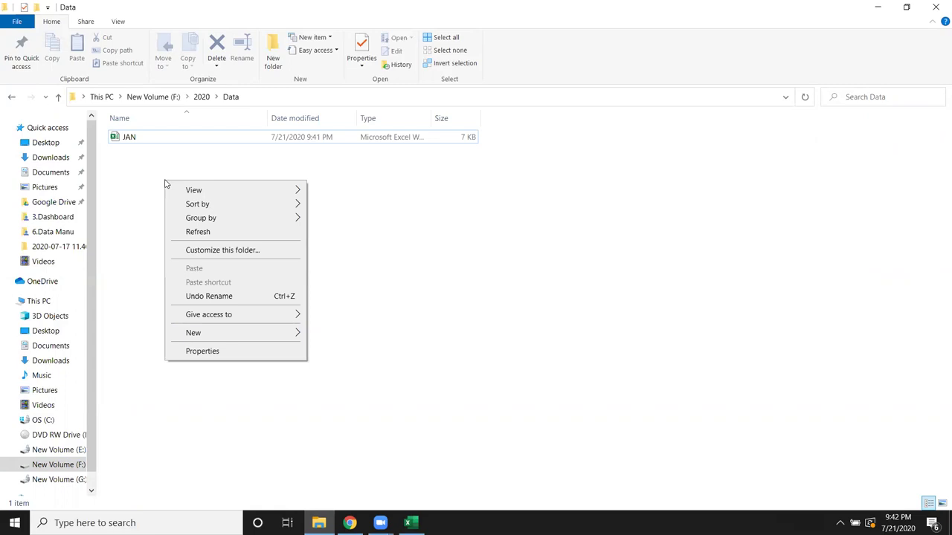
- Delete the JAN workbook from the Data folder and return to Excel
{"action": "left_click", "coordinate": [104, 195]}
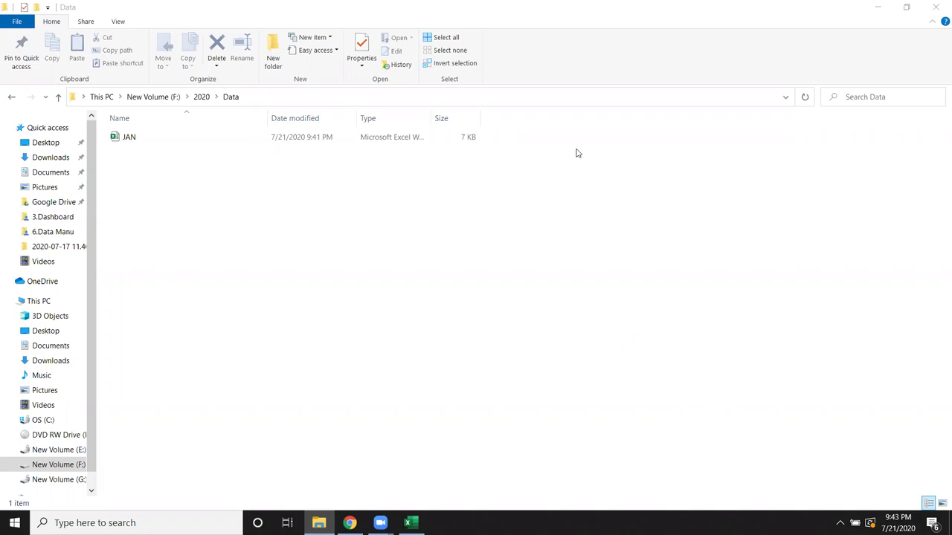
{"action": "left_click", "coordinate": [136, 136]}
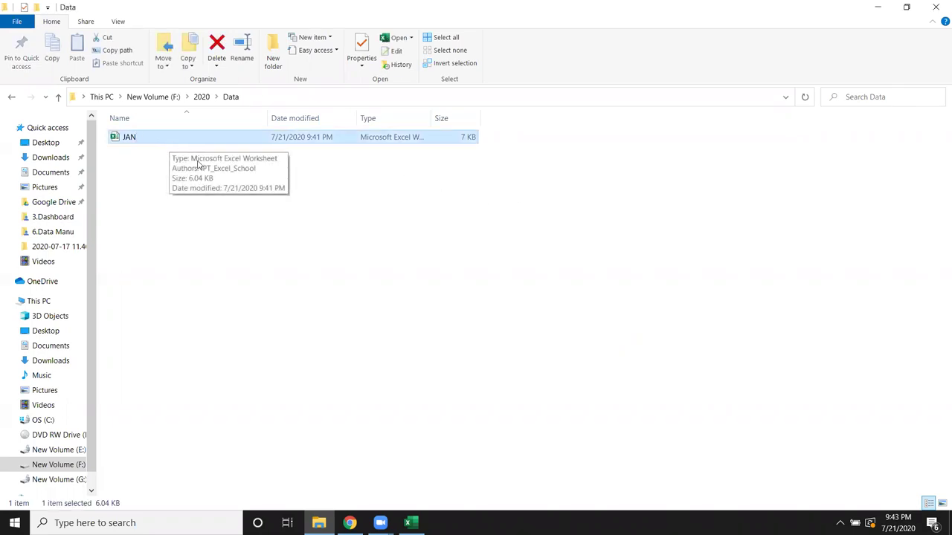
{"action": "key", "text": "Delete"}
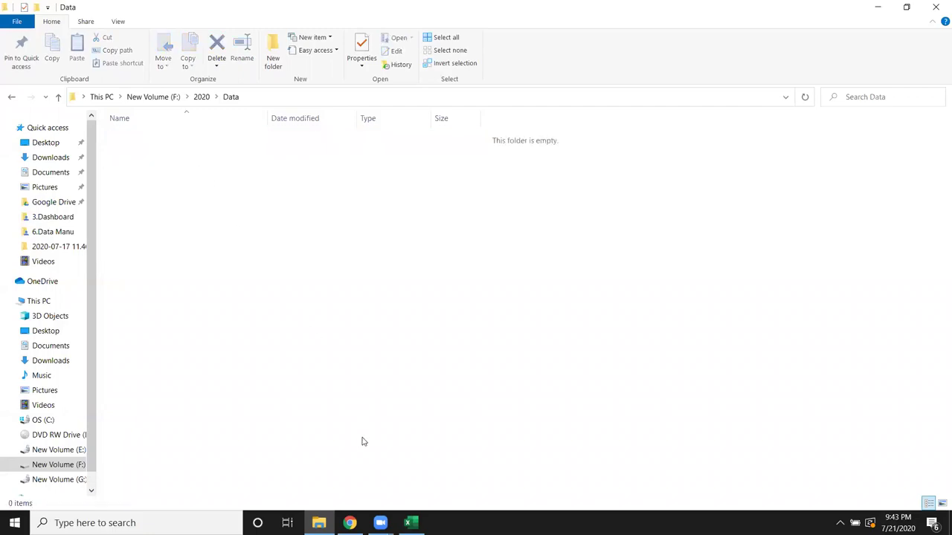
{"action": "left_click", "coordinate": [408, 523]}
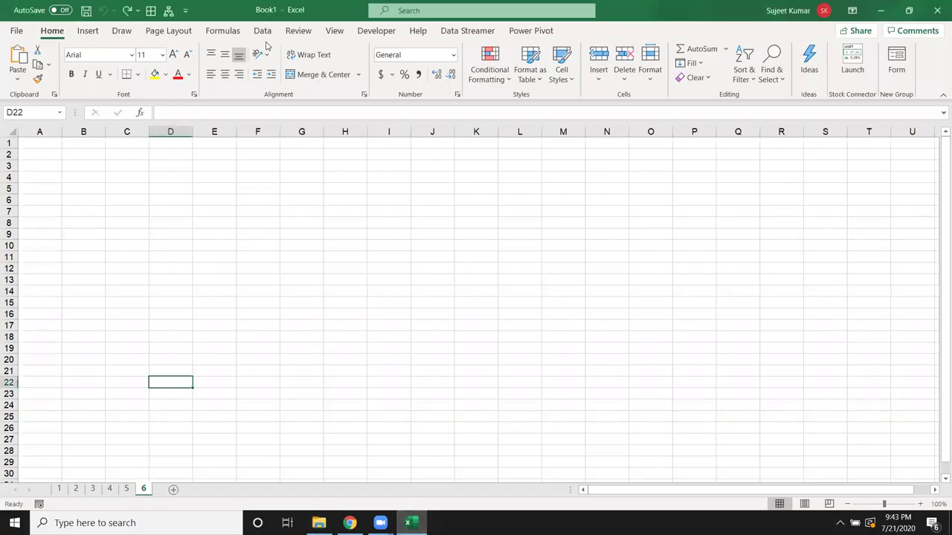
- Open the VBA editor and insert a new Module1 into VBAProject (Book1)
{"action": "left_click", "coordinate": [364, 37]}
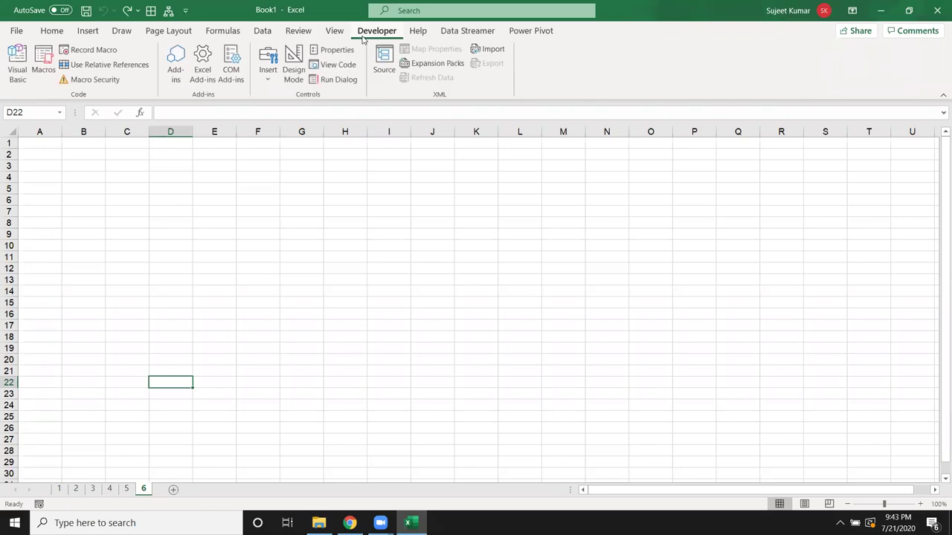
{"action": "left_click", "coordinate": [16, 71]}
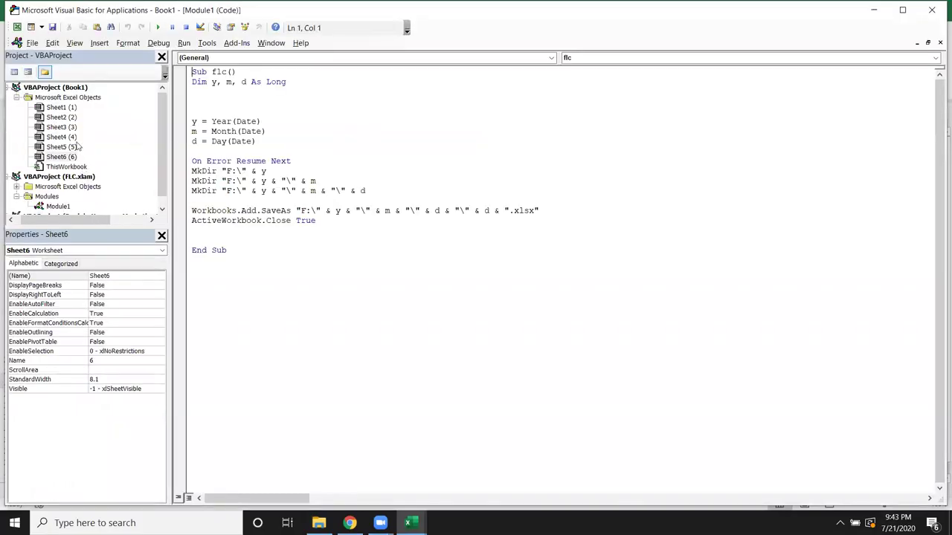
{"action": "left_click", "coordinate": [9, 92]}
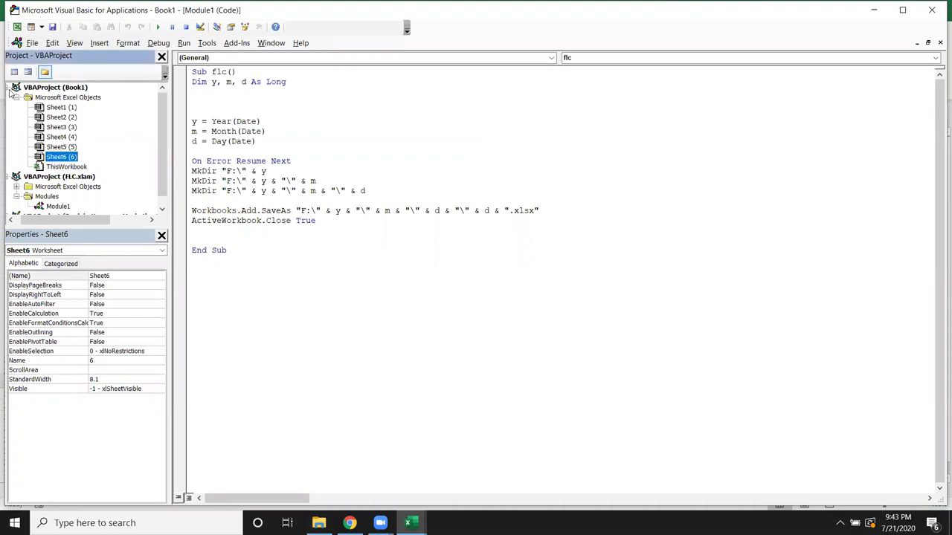
{"action": "left_click", "coordinate": [10, 89]}
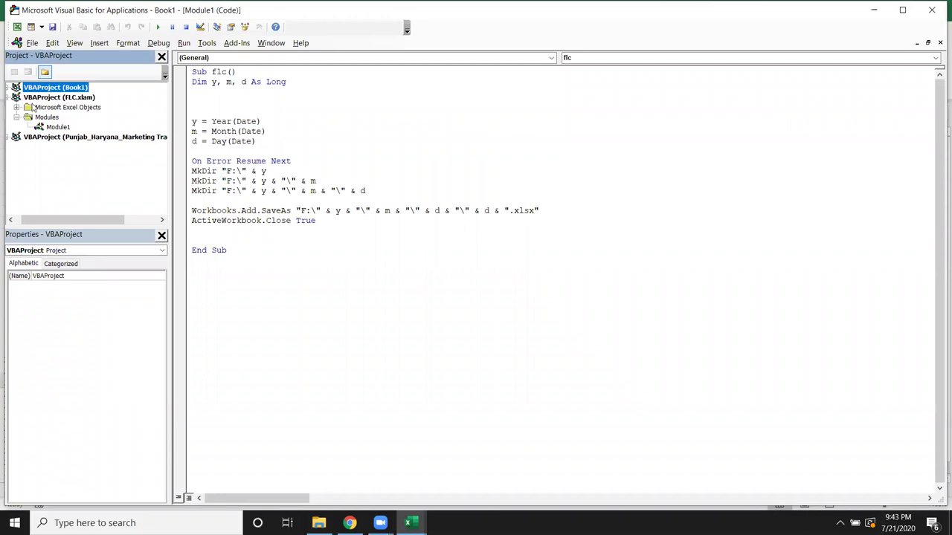
{"action": "left_click", "coordinate": [9, 89]}
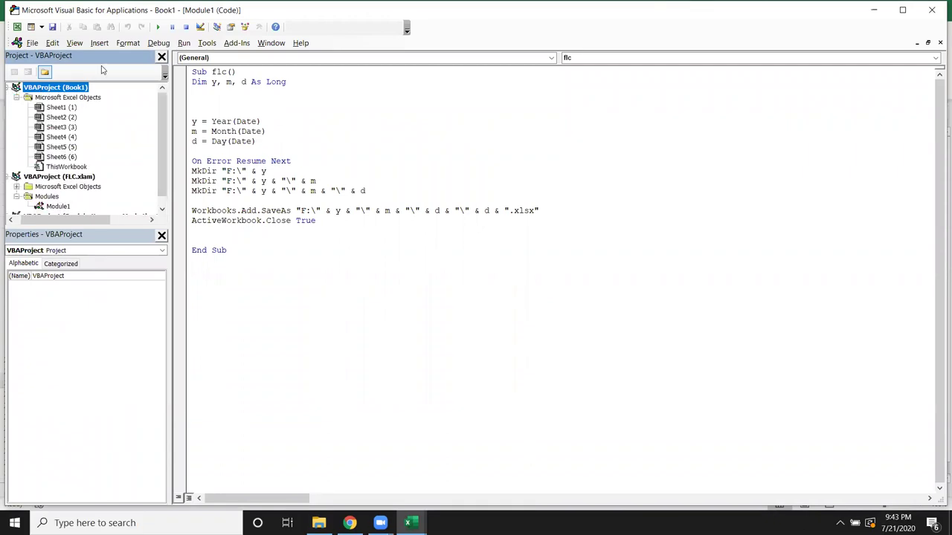
{"action": "left_click", "coordinate": [99, 43]}
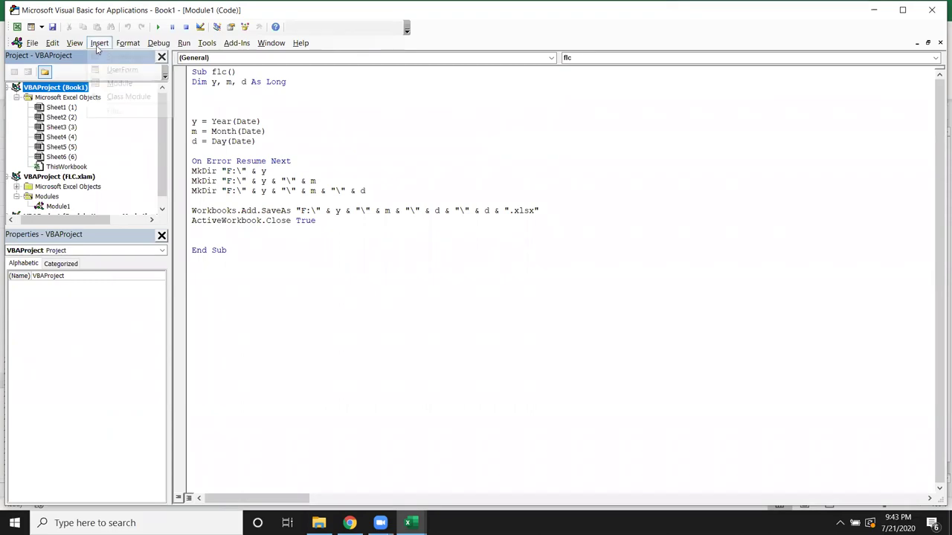
{"action": "left_click", "coordinate": [123, 83]}
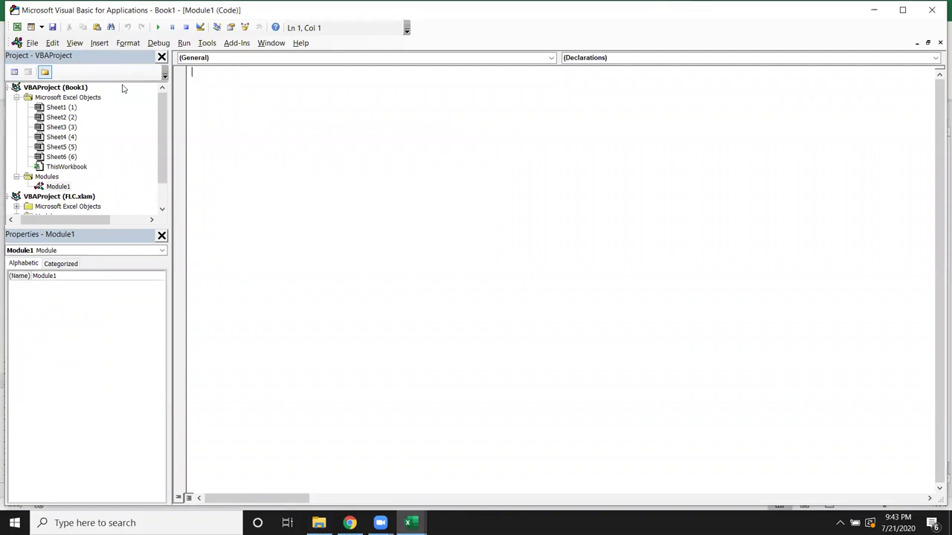
- Start a Sub crt_File() macro with blank lines in its body
{"action": "type", "text": "sub "}
{"action": "type", "text": "crt"}
{"action": "type", "text": "_File"}
{"action": "type", "text": "()"}
{"action": "key", "text": "Return"}
{"action": "key", "text": "Return"}
{"action": "key", "text": "Return"}
{"action": "key", "text": "Return"}
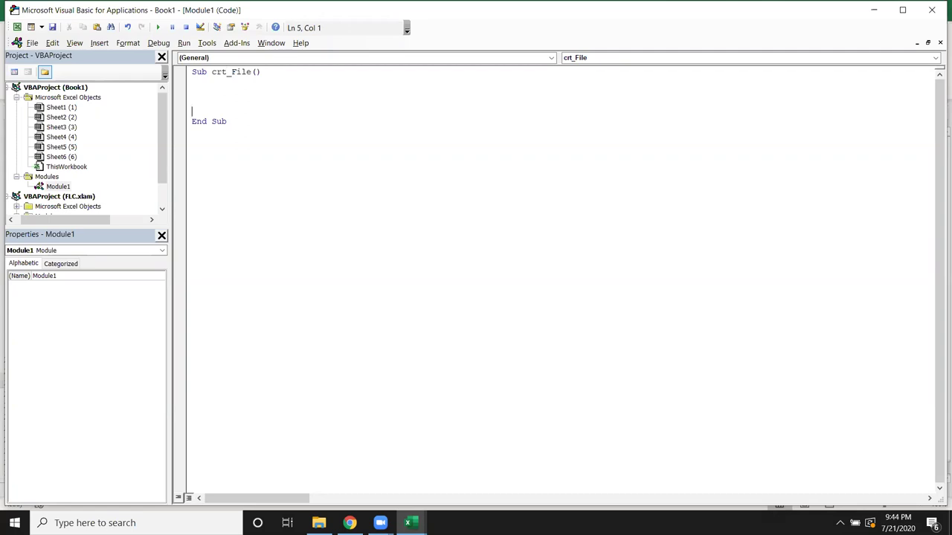
{"action": "key", "text": "Up"}
{"action": "key", "text": "Up"}
{"action": "key", "text": "Up"}
{"action": "key", "text": "Return"}
{"action": "key", "text": "alt+F11"}
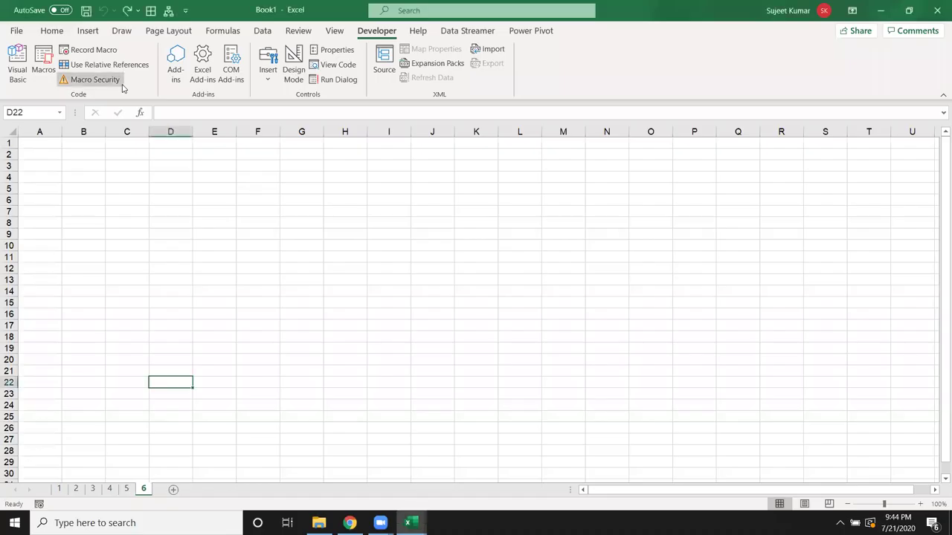
{"action": "key", "text": "alt+F11"}
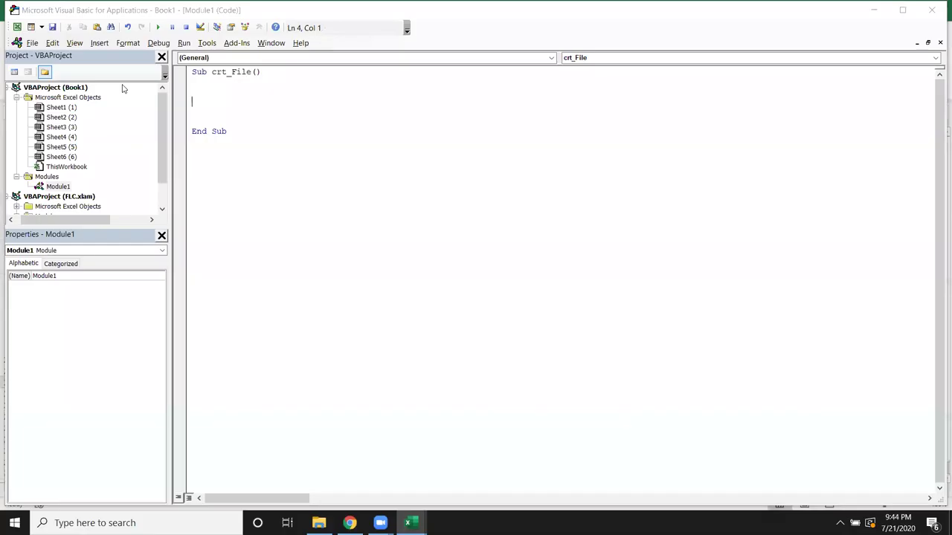
{"action": "key", "text": "Return"}
- Enter workbooks.Add.SaveAs in the macro body using autocompletion
{"action": "type", "text": "sheets"}
{"action": "key", "text": "BackSpace"}
{"action": "key", "text": "BackSpace"}
{"action": "key", "text": "BackSpace"}
{"action": "key", "text": "BackSpace"}
{"action": "key", "text": "BackSpace"}
{"action": "type", "text": "workboo"}
{"action": "key", "text": "BackSpace"}
{"action": "key", "text": "BackSpace"}
{"action": "type", "text": "ooks.ad"}
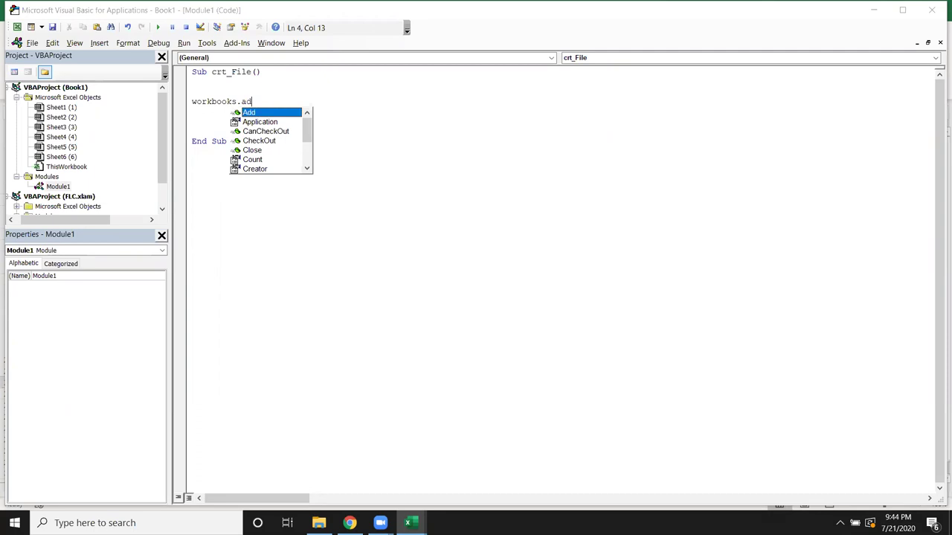
{"action": "key", "text": "Tab"}
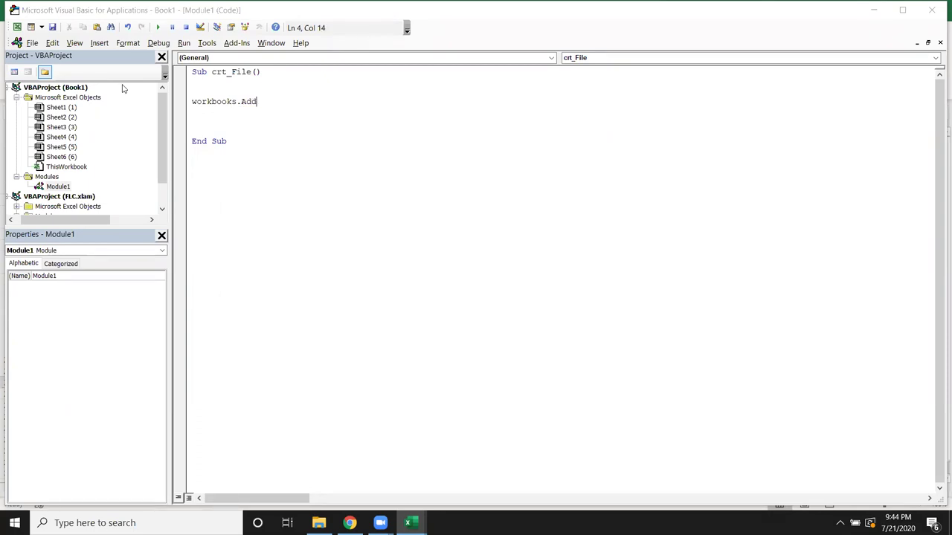
{"action": "type", "text": ".sa"}
{"action": "key", "text": "Down"}
{"action": "key", "text": "Tab"}
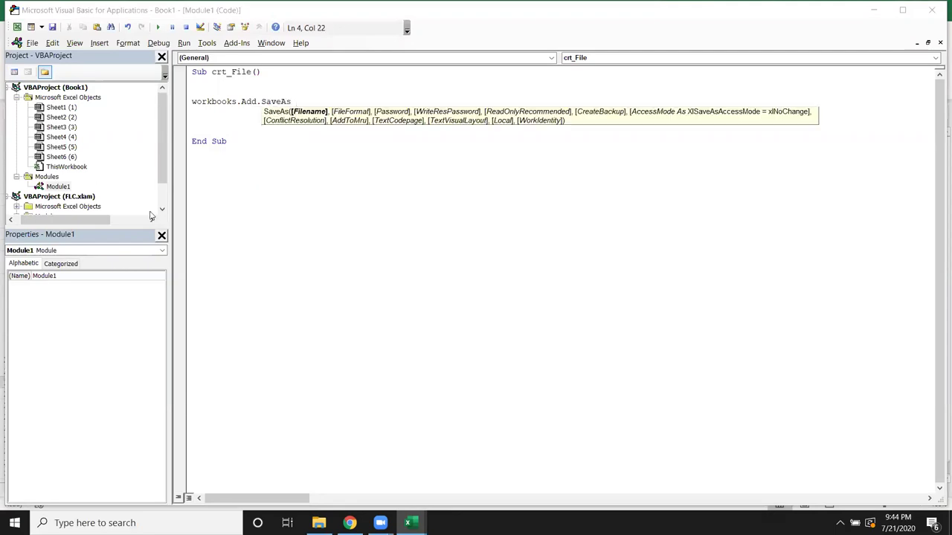
- Copy the F:\2020\Data path from File Explorer's address bar
{"action": "left_click", "coordinate": [318, 523]}
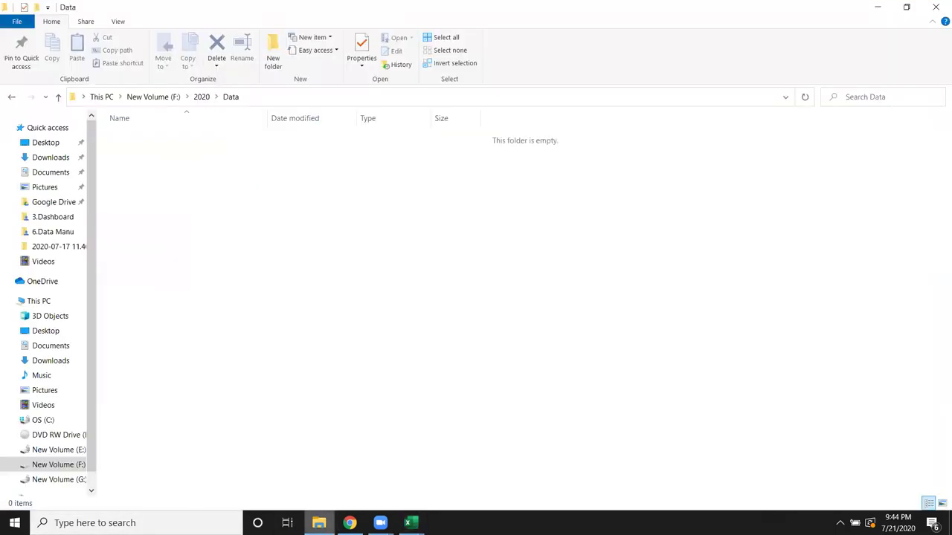
{"action": "left_click", "coordinate": [279, 98]}
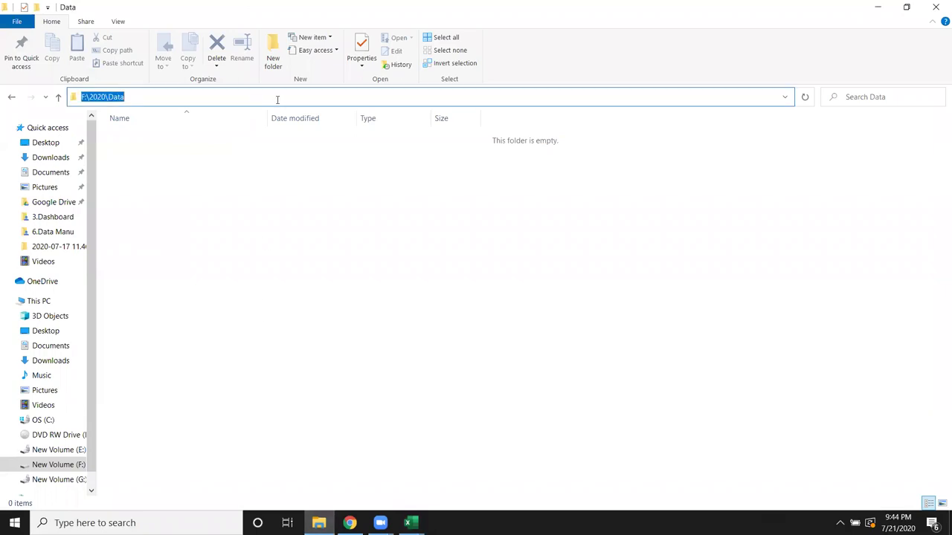
{"action": "key", "text": "Escape"}
{"action": "key", "text": "alt+Tab"}
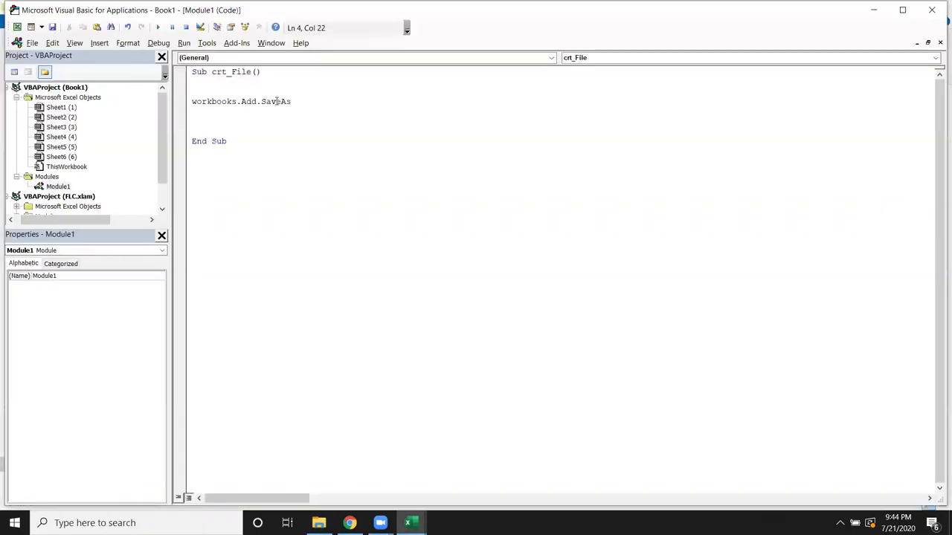
- Complete the SaveAs target as F:\2020\Data\JAN.xlsx
{"action": "type", "text": "F:\\2020\\Data"}
{"action": "type", "text": "\\JAN.xlsx\""}
{"action": "key", "text": "Return"}
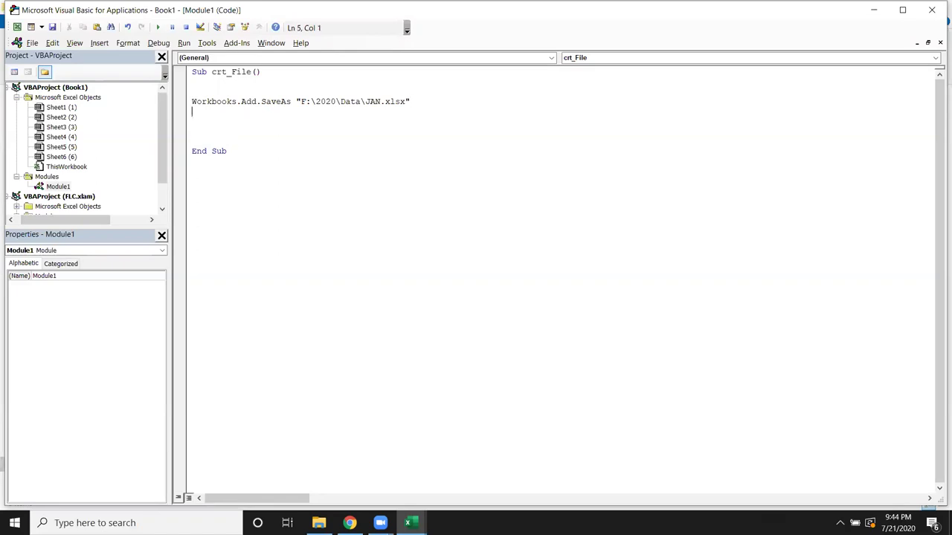
- Duplicate the JAN SaveAs line onto the line below
{"action": "key", "text": "Up"}
{"action": "key", "text": "shift+Down"}
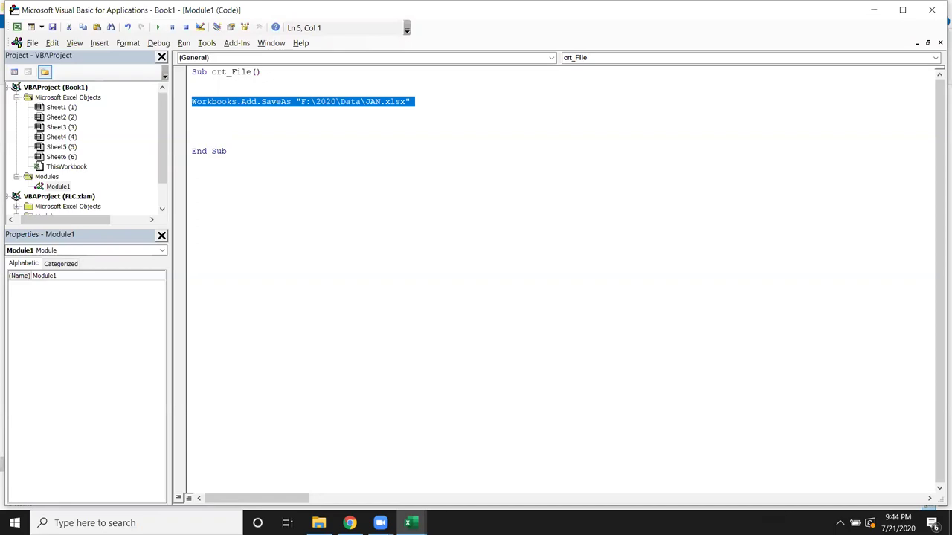
{"action": "key", "text": "ctrl+c"}
{"action": "key", "text": "ctrl+v"}
{"action": "key", "text": "ctrl+v"}
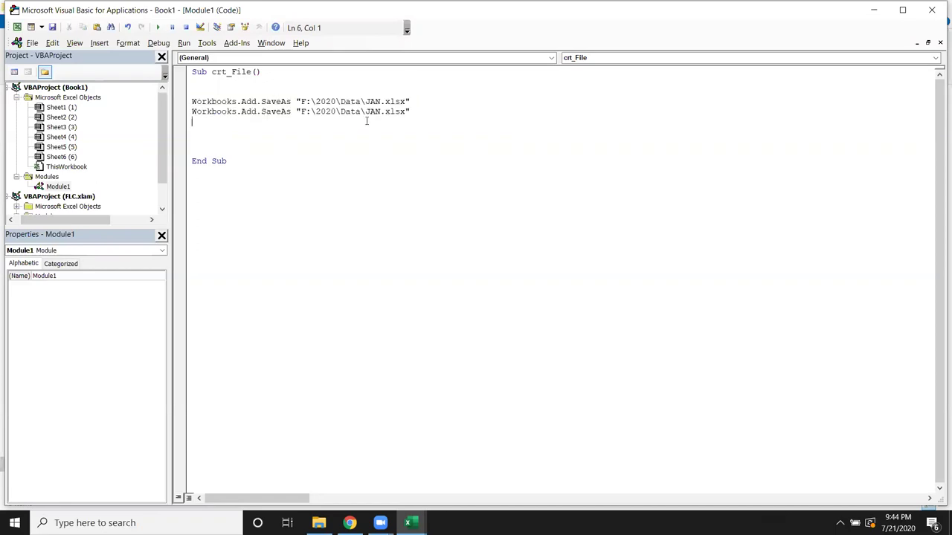
- Change JAN to FEB and MAR in the two copied SaveAs lines
{"action": "double_click", "coordinate": [381, 112]}
{"action": "type", "text": "FEB"}
{"action": "key", "text": "Down"}
{"action": "key", "text": "ctrl+v"}
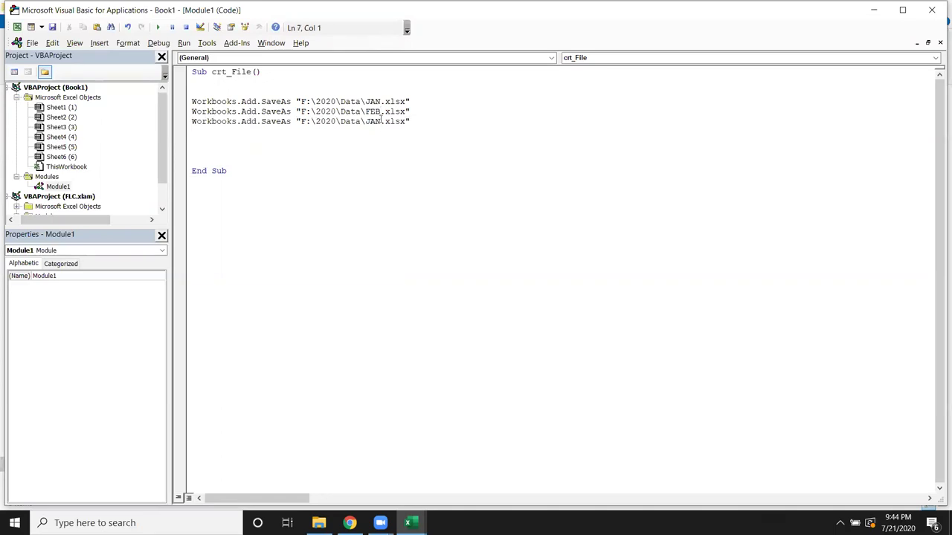
{"action": "double_click", "coordinate": [372, 122]}
{"action": "type", "text": "MAR"}
- Delete the FEB and MAR lines, keeping only the JAN SaveAs line
{"action": "key", "text": "Down"}
{"action": "key", "text": "Up"}
{"action": "key", "text": "Up"}
{"action": "key", "text": "Right"}
{"action": "key", "text": "Right"}
{"action": "key", "text": "Right"}
{"action": "key", "text": "Right"}
{"action": "key", "text": "Right"}
{"action": "key", "text": "Right"}
{"action": "key", "text": "shift+Down"}
{"action": "key", "text": "shift+Down"}
{"action": "key", "text": "Delete"}
{"action": "key", "text": "Up"}
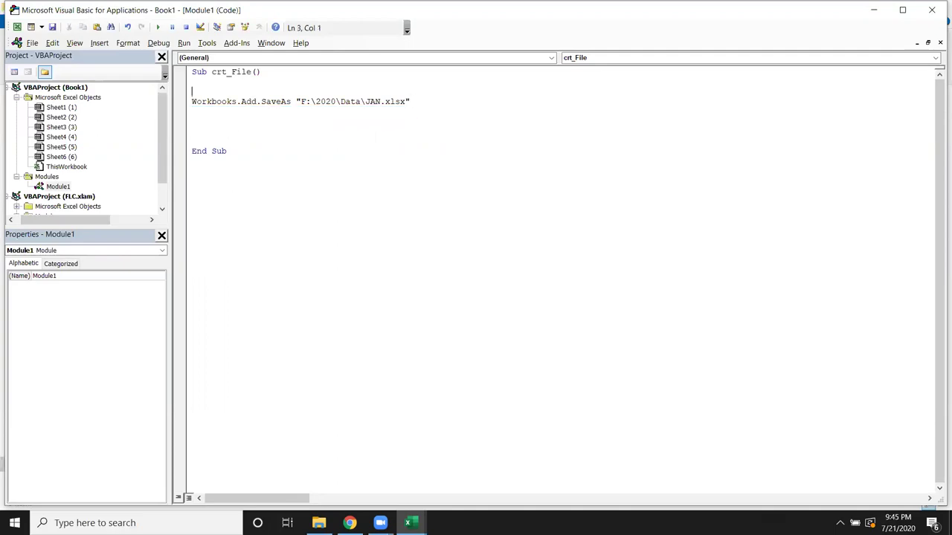
{"action": "key", "text": "Return"}
{"action": "key", "text": "Down"}
{"action": "key", "text": "shift+Down"}
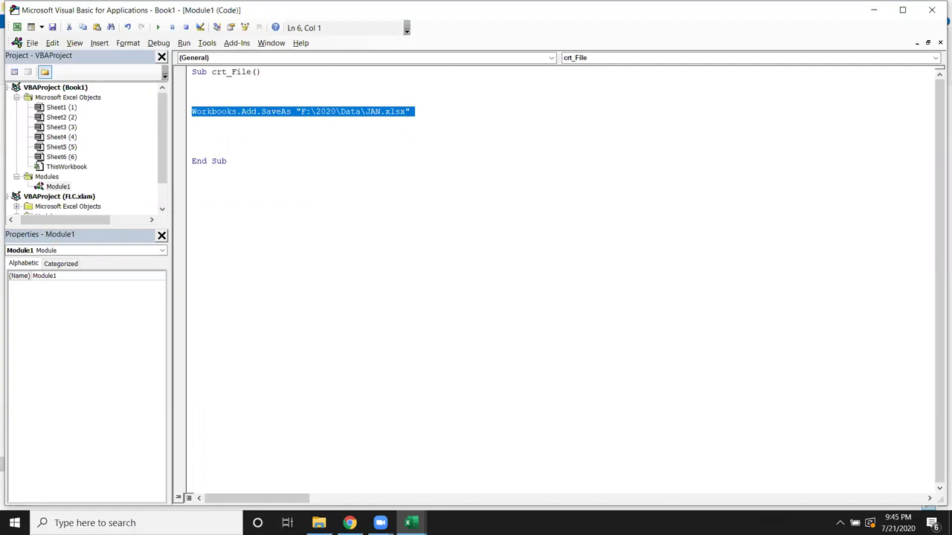
- Add For i = 1 To 12 above and Next i below the JAN.xlsx SaveAs line
{"action": "key", "text": "Up"}
{"action": "key", "text": "Up"}
{"action": "key", "text": "Return"}
{"action": "key", "text": "Up"}
{"action": "type", "text": "for i = 1 to 12"}
{"action": "key", "text": "Down"}
{"action": "key", "text": "Down"}
{"action": "key", "text": "Down"}
{"action": "key", "text": "Down"}
{"action": "type", "text": "next i"}
{"action": "key", "text": "Up"}
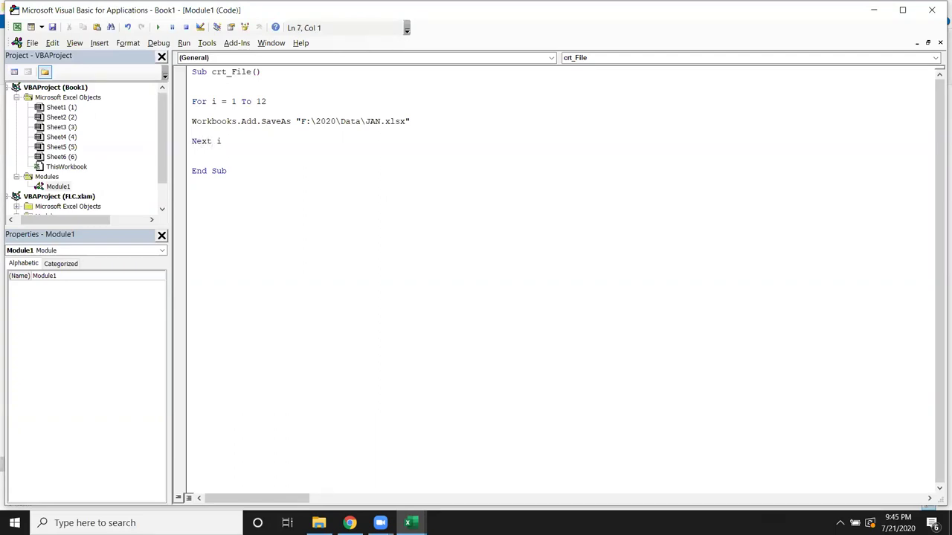
{"action": "left_click_drag", "start_coordinate": [221, 121], "coordinate": [191, 131]}
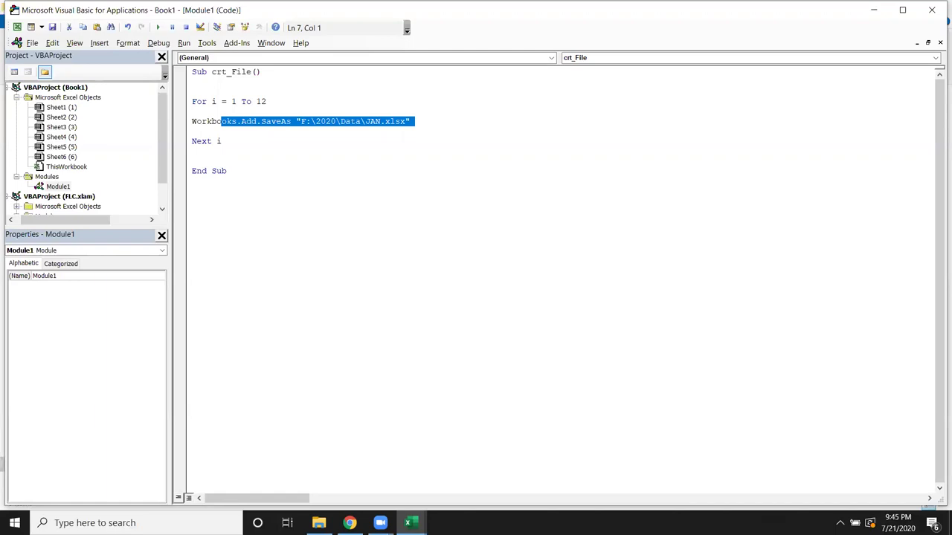
{"action": "left_click", "coordinate": [360, 126]}
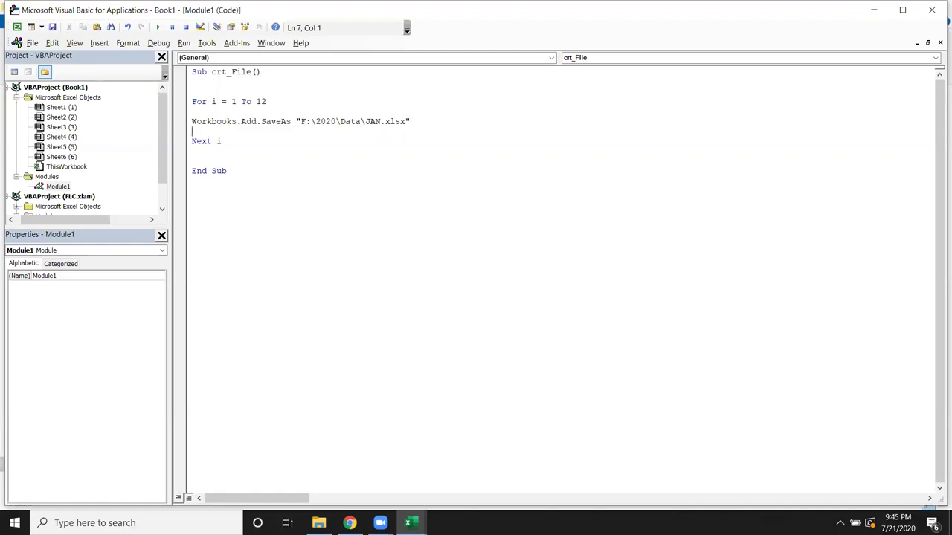
- Highlight the month name JAN and the For…Next loop lines in crt_File
{"action": "double_click", "coordinate": [367, 123]}
{"action": "left_click", "coordinate": [226, 142]}
{"action": "key", "text": "shift+Home"}
{"action": "key", "text": "shift+Up"}
{"action": "key", "text": "shift+Up"}
{"action": "key", "text": "shift+Up"}
{"action": "key", "text": "shift+Up"}
- Write a Sub rr() with For i = 1 To 5, MsgBox "Hi", Next i
{"action": "left_click", "coordinate": [206, 187]}
{"action": "type", "text": "b rr()"}
{"action": "key", "text": "Return"}
{"action": "key", "text": "Return"}
{"action": "key", "text": "Return"}
{"action": "key", "text": "Return"}
{"action": "key", "text": "Up"}
{"action": "key", "text": "Up"}
{"action": "type", "text": "for i = 1 to  5"}
{"action": "key", "text": "Down"}
{"action": "key", "text": "Down"}
{"action": "key", "text": "Return"}
{"action": "key", "text": "Return"}
{"action": "type", "text": "next i"}
{"action": "key", "text": "Up"}
{"action": "key", "text": "Up"}
{"action": "type", "text": "msgbox \"Hi\""}
{"action": "left_click", "coordinate": [280, 280]}
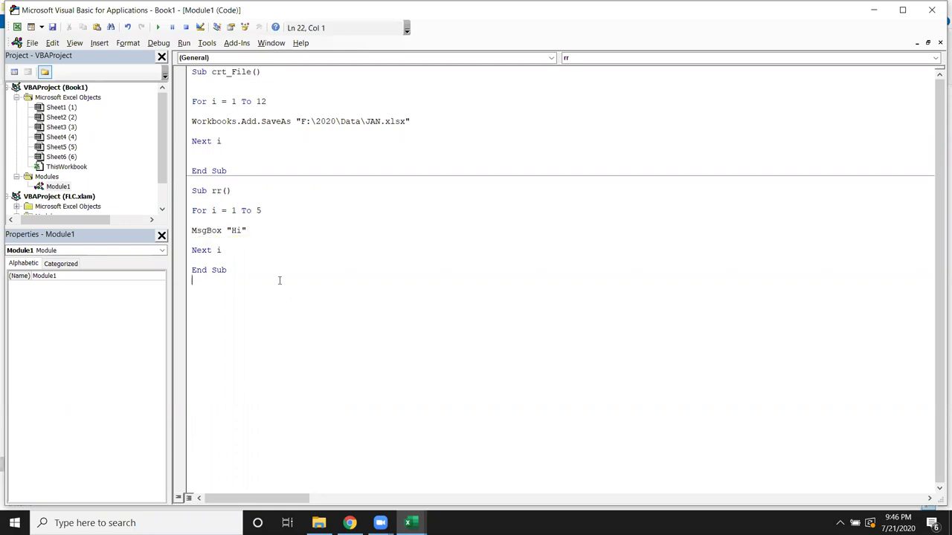
{"action": "left_click", "coordinate": [220, 229]}
{"action": "key", "text": "Up"}
- Run rr, dismiss each Hi message, then select the Next and MsgBox statements
{"action": "left_click", "coordinate": [158, 28]}
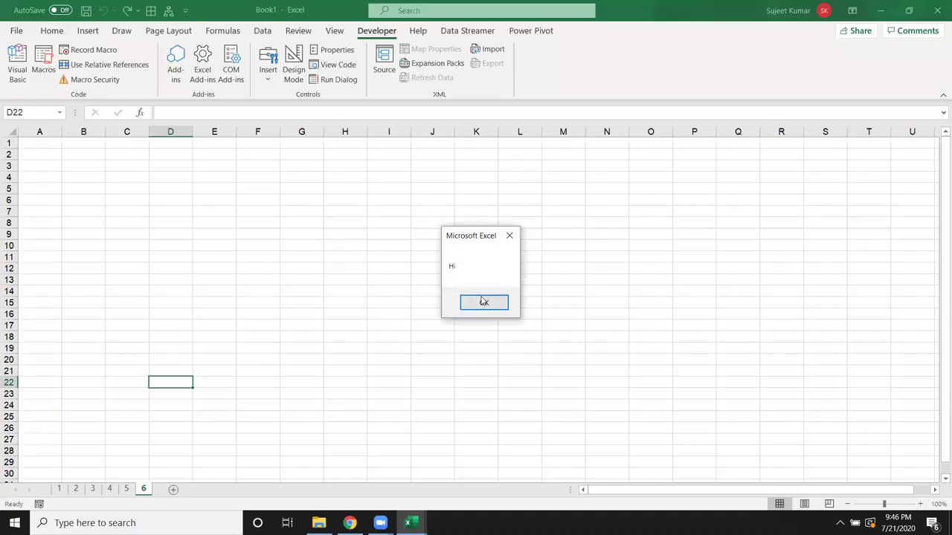
{"action": "left_click", "coordinate": [487, 304]}
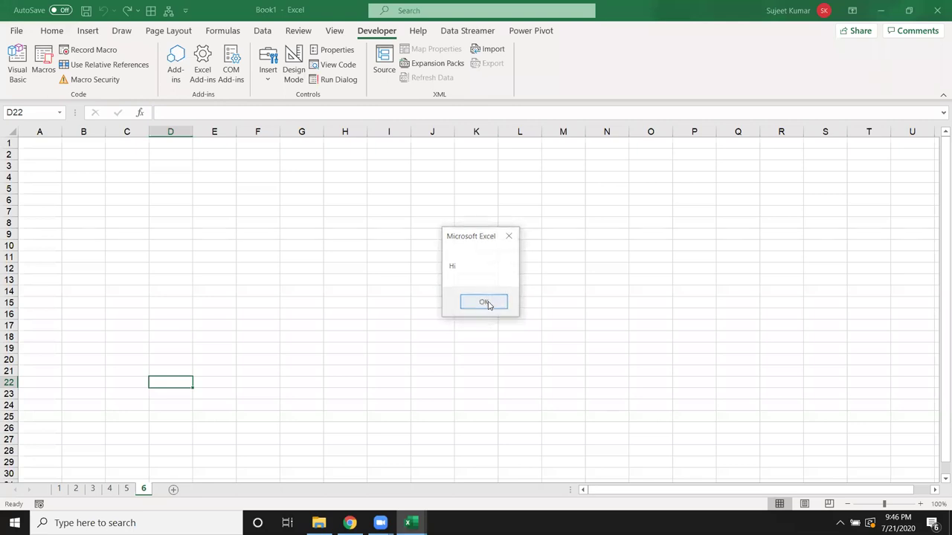
{"action": "left_click", "coordinate": [487, 304]}
{"action": "left_click", "coordinate": [487, 303]}
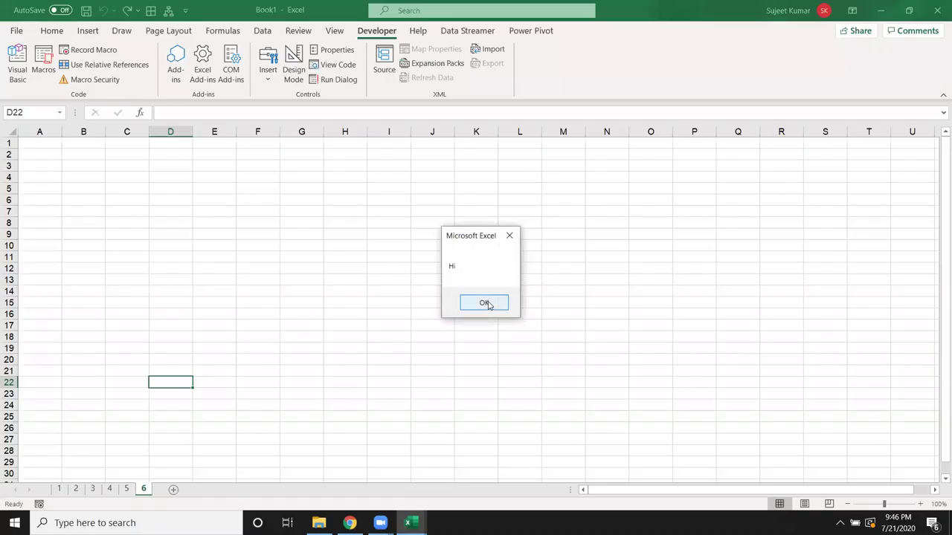
{"action": "left_click", "coordinate": [487, 304]}
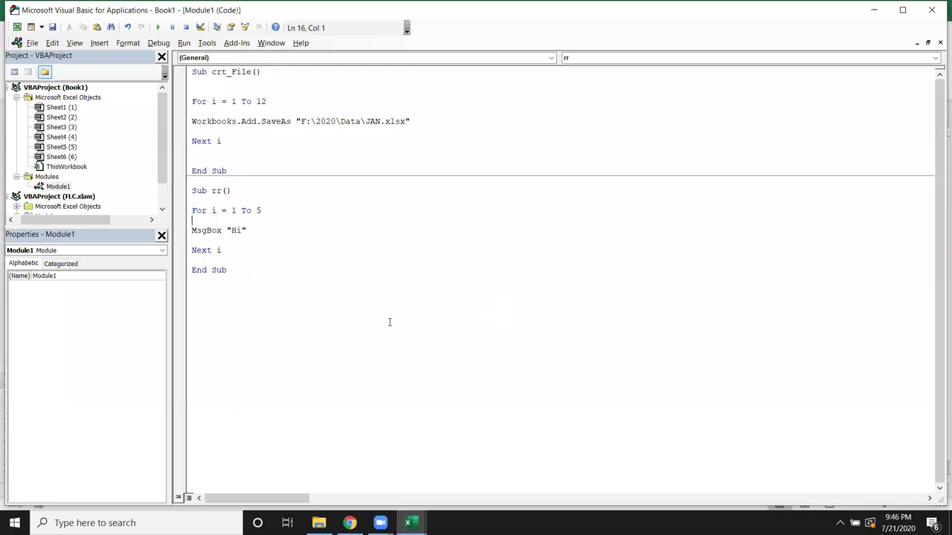
{"action": "left_click", "coordinate": [208, 252]}
{"action": "double_click", "coordinate": [208, 251]}
{"action": "mouse_move", "coordinate": [246, 231]}
{"action": "left_mouse_down"}
{"action": "mouse_move", "coordinate": [197, 231]}
{"action": "mouse_move", "coordinate": [267, 212]}
{"action": "left_mouse_up"}
- Change the rr message to MsgBox "Hi " & i and run rr, showing 'Hi 1'
{"action": "double_click", "coordinate": [213, 211]}
{"action": "left_click", "coordinate": [258, 230]}
{"action": "type", "text": "& i"}
{"action": "key", "text": "Left"}
{"action": "key", "text": "Left"}
{"action": "key", "text": "Left"}
{"action": "key", "text": "Left"}
{"action": "key", "text": "Left"}
{"action": "key", "text": "Left"}
{"action": "key", "text": "Right"}
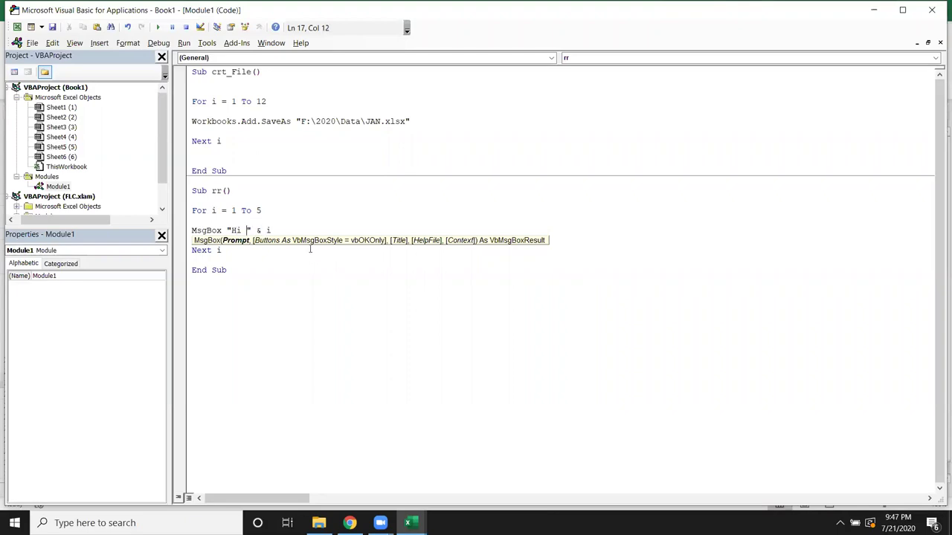
{"action": "left_click", "coordinate": [313, 267]}
{"action": "left_click", "coordinate": [222, 218]}
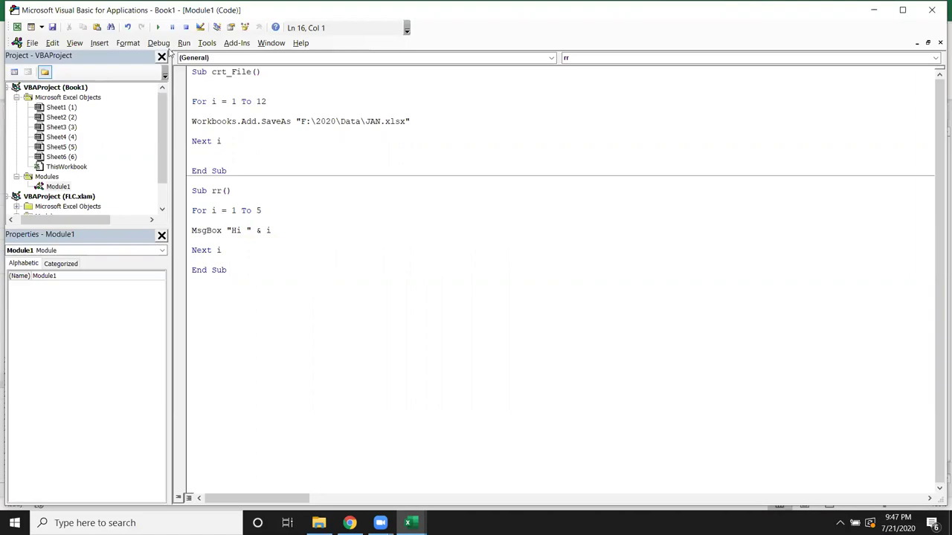
{"action": "left_click", "coordinate": [154, 27]}
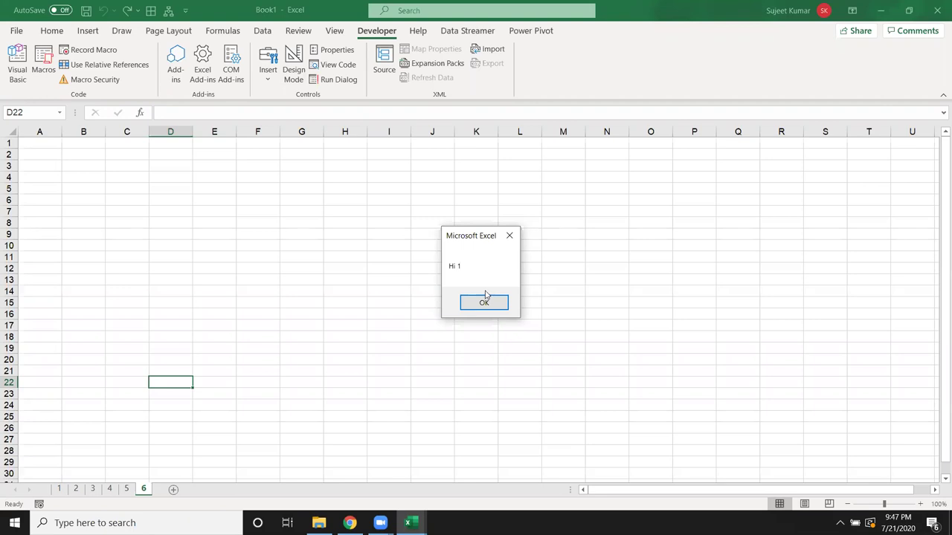
- Dismiss the five greetings Hi 1 through Hi 5 and return to the Module1 code
{"action": "left_click", "coordinate": [484, 302]}
{"action": "left_click", "coordinate": [479, 303]}
{"action": "left_click", "coordinate": [478, 303]}
{"action": "left_click", "coordinate": [478, 304]}
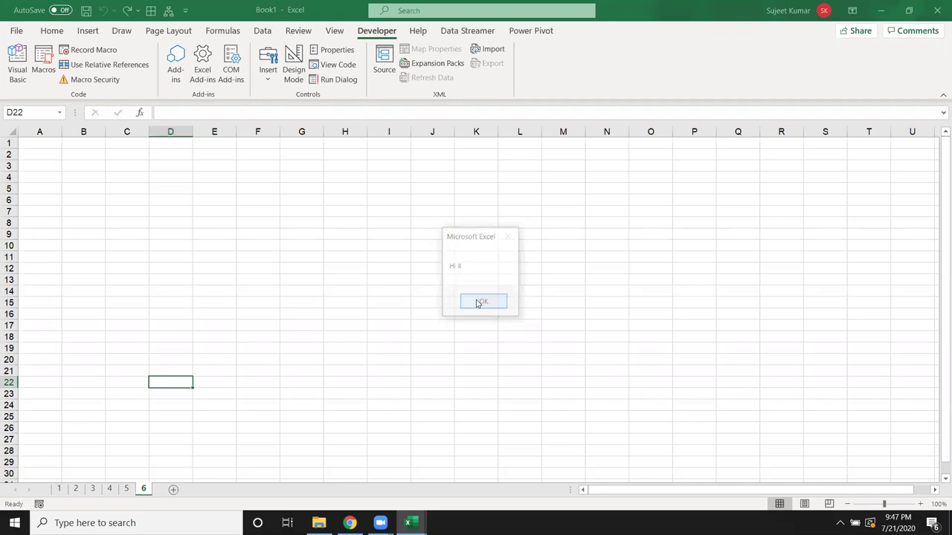
{"action": "left_click", "coordinate": [477, 300]}
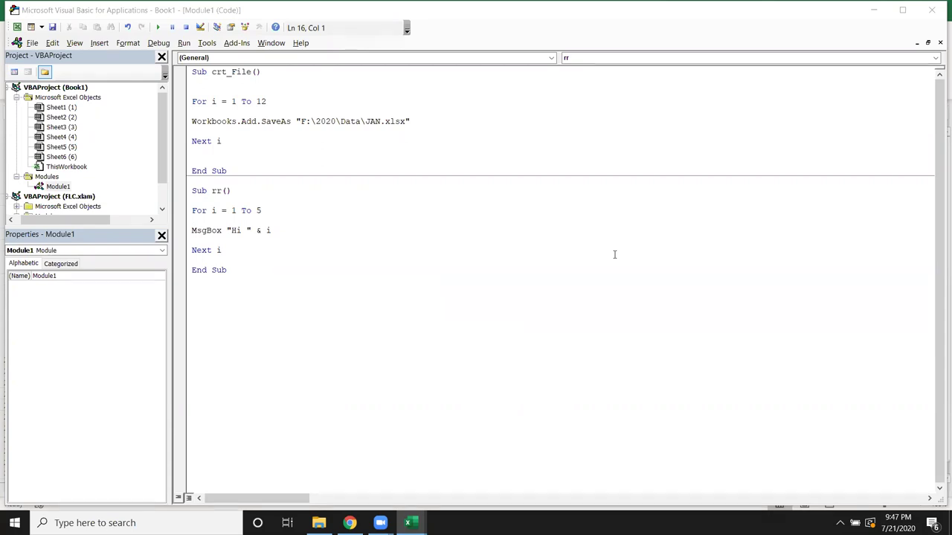
{"action": "left_click", "coordinate": [250, 270]}
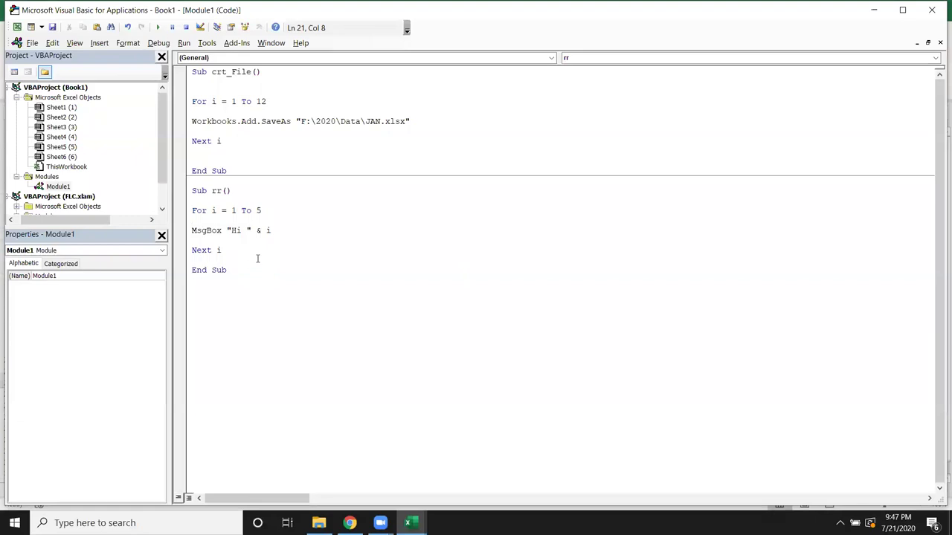
- Replace JAN in the SaveAs file path with the loop counter i
{"action": "left_click_drag", "start_coordinate": [266, 230], "coordinate": [276, 229]}
{"action": "left_click", "coordinate": [366, 121]}
{"action": "double_click", "coordinate": [212, 101]}
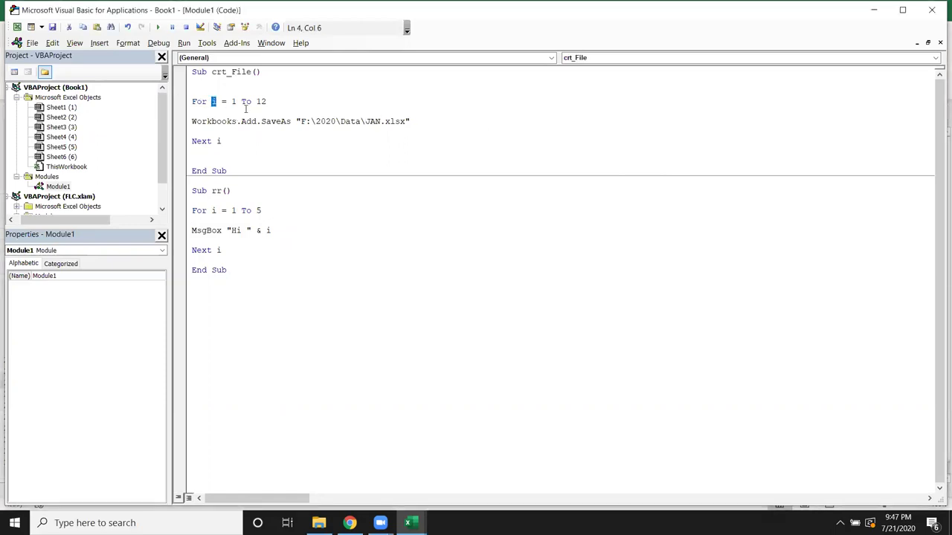
{"action": "left_click", "coordinate": [367, 122]}
{"action": "type", "text": "\" & i"}
{"action": "key", "text": "Delete"}
{"action": "key", "text": "Delete"}
{"action": "key", "text": "Delete"}
{"action": "type", "text": "\""}
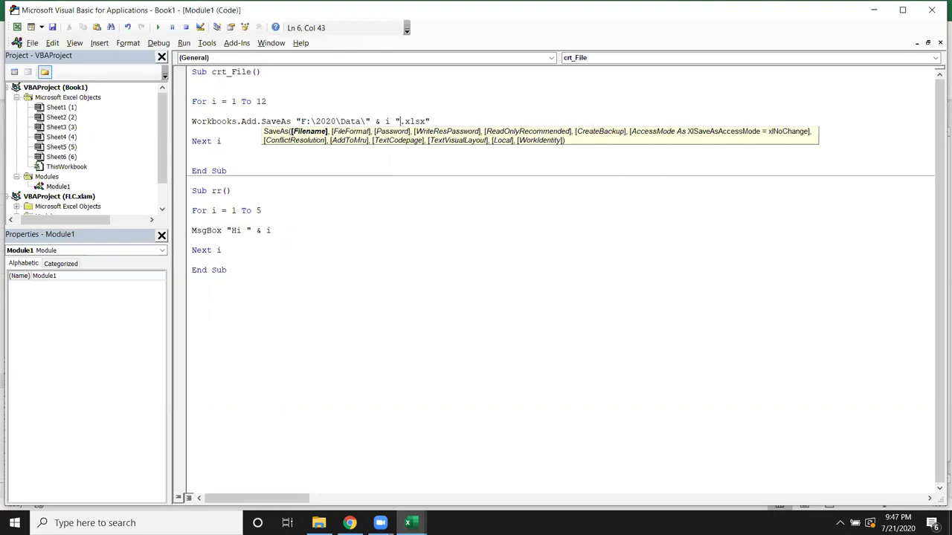
{"action": "left_click", "coordinate": [374, 170]}
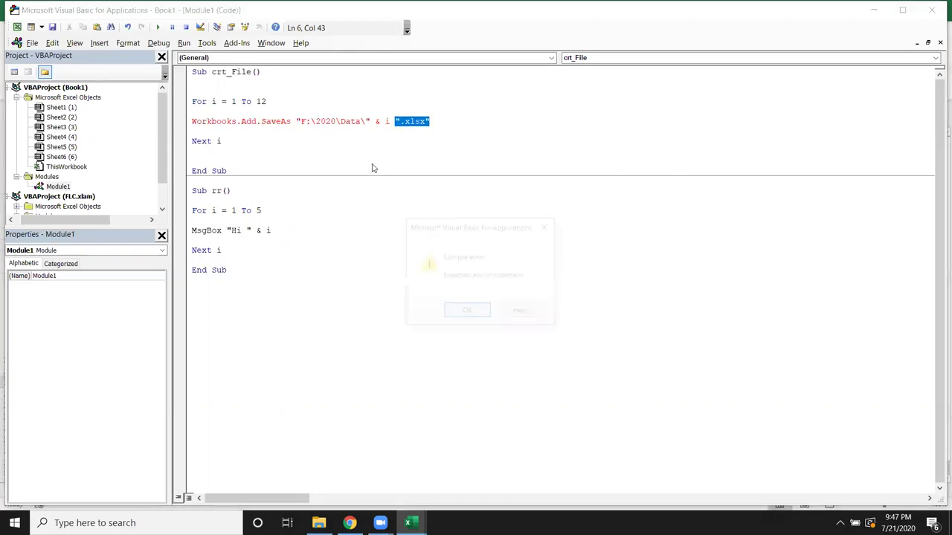
- Fix the compile error so the path reads "F:\2020\Data\" & i & ".xlsx"
{"action": "key", "text": "Return"}
{"action": "left_click", "coordinate": [394, 121]}
{"action": "type", "text": "&"}
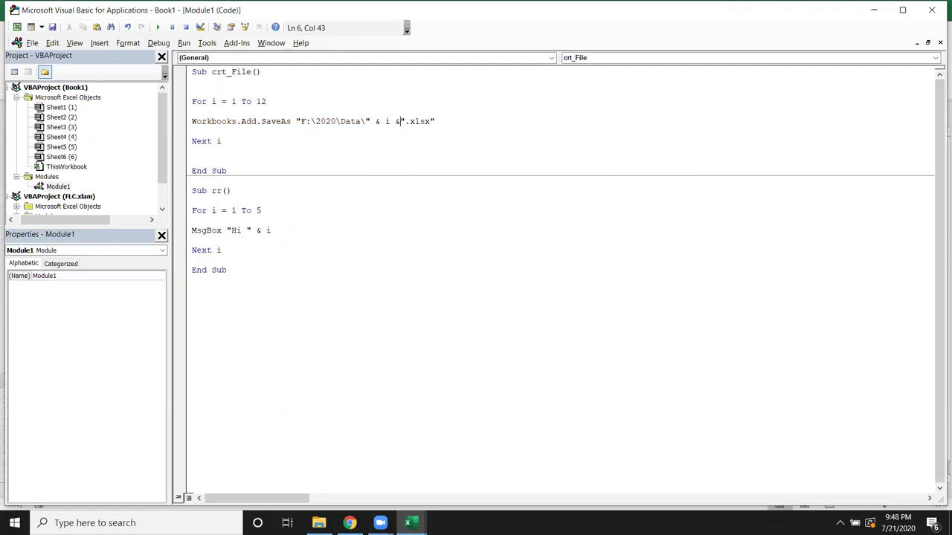
{"action": "left_click", "coordinate": [366, 119]}
{"action": "type", "text": "i"}
{"action": "key", "text": "BackSpace"}
- Enter 152 in A1 of Book1, trying and then clearing a =A1 formula in C5
{"action": "key", "text": "alt+Tab"}
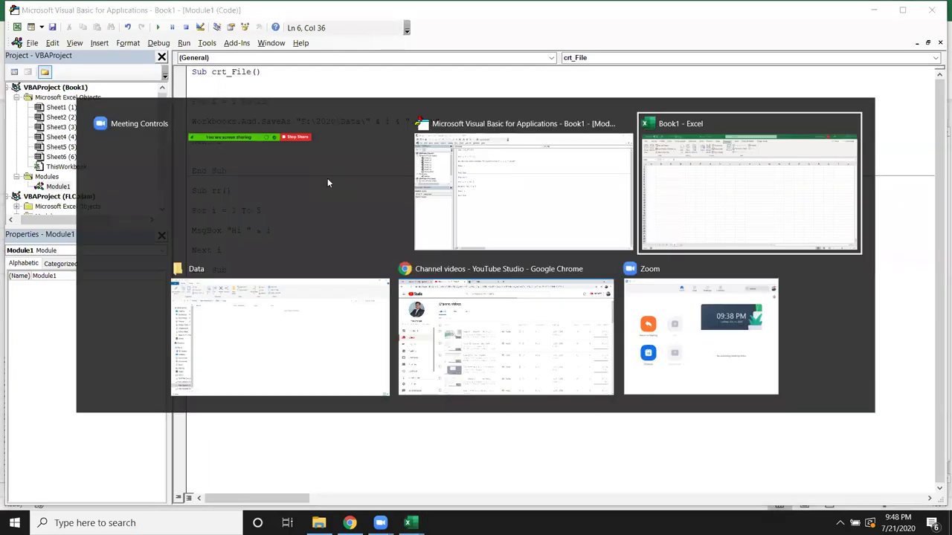
{"action": "left_click", "coordinate": [208, 198]}
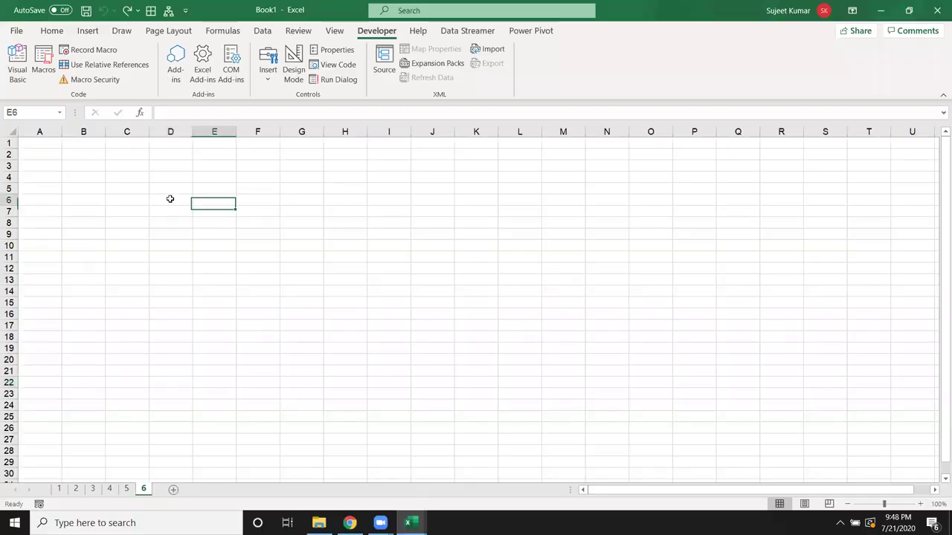
{"action": "left_click", "coordinate": [48, 145]}
{"action": "type", "text": "152"}
{"action": "left_click", "coordinate": [98, 191]}
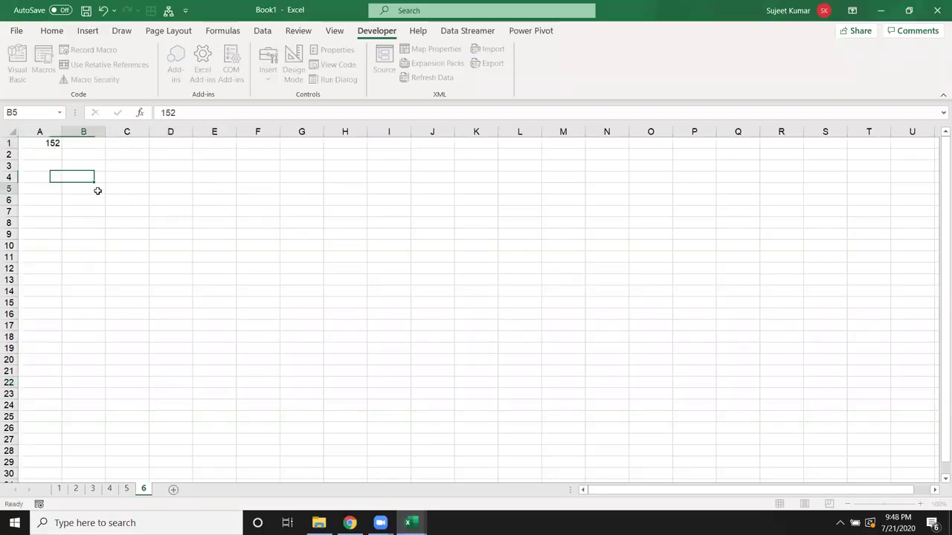
{"action": "left_click", "coordinate": [121, 186]}
{"action": "type", "text": "="}
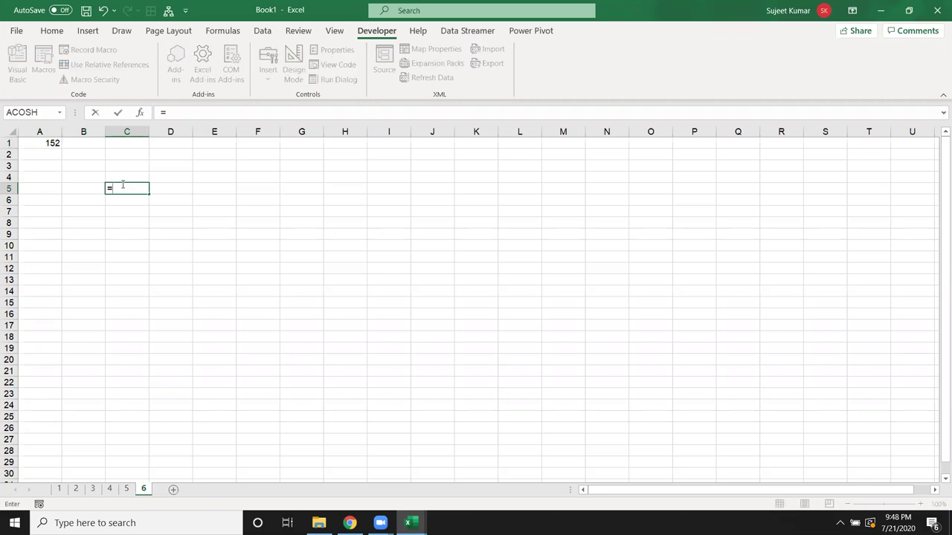
{"action": "type", "text": "a1"}
{"action": "key", "text": "Return"}
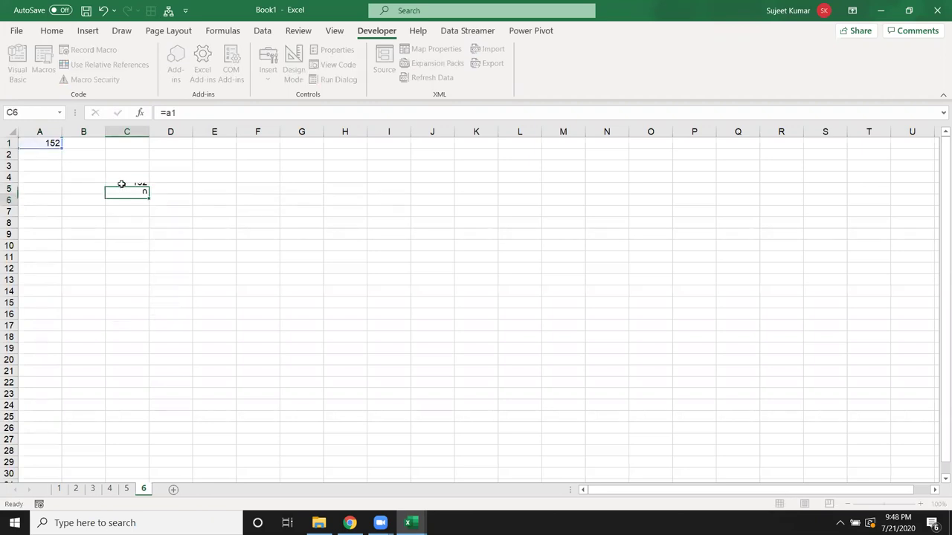
{"action": "left_click", "coordinate": [147, 188]}
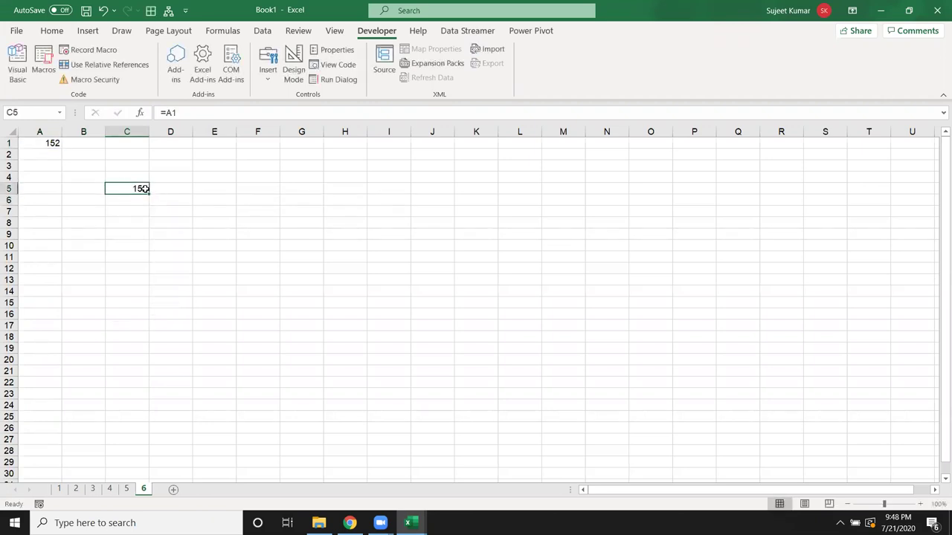
{"action": "key", "text": "Delete"}
- Enter 525 in C1 and build =C1&A1 in C4, giving 525152
{"action": "left_click", "coordinate": [138, 141]}
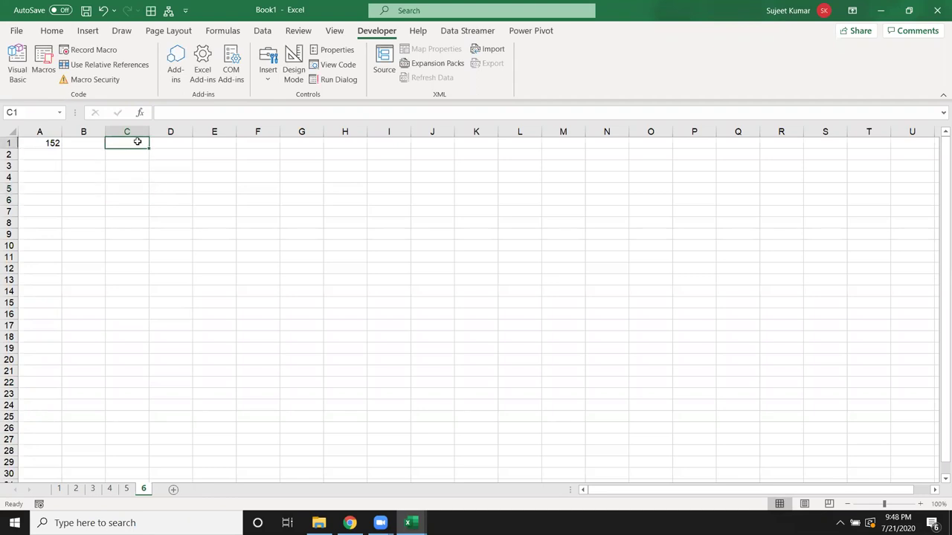
{"action": "type", "text": "525"}
{"action": "left_click", "coordinate": [146, 173]}
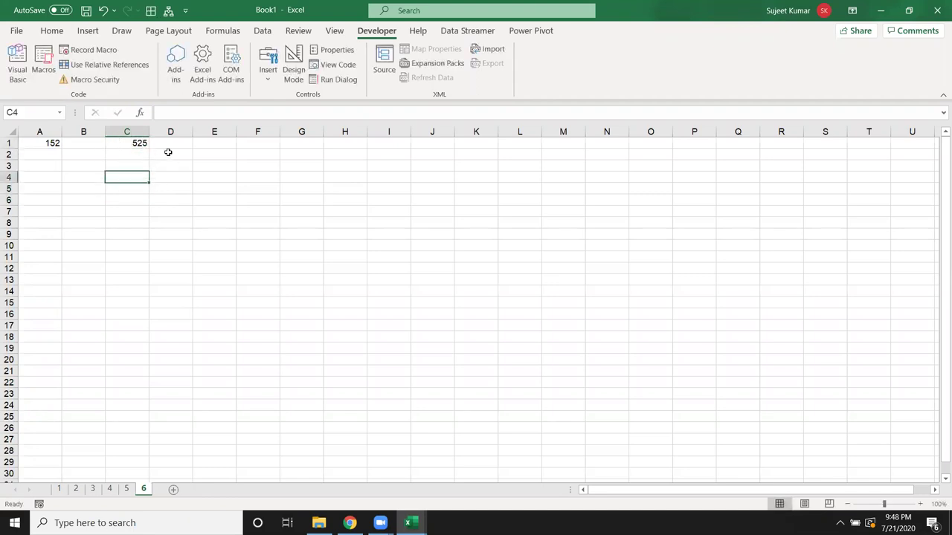
{"action": "type", "text": "=c1"}
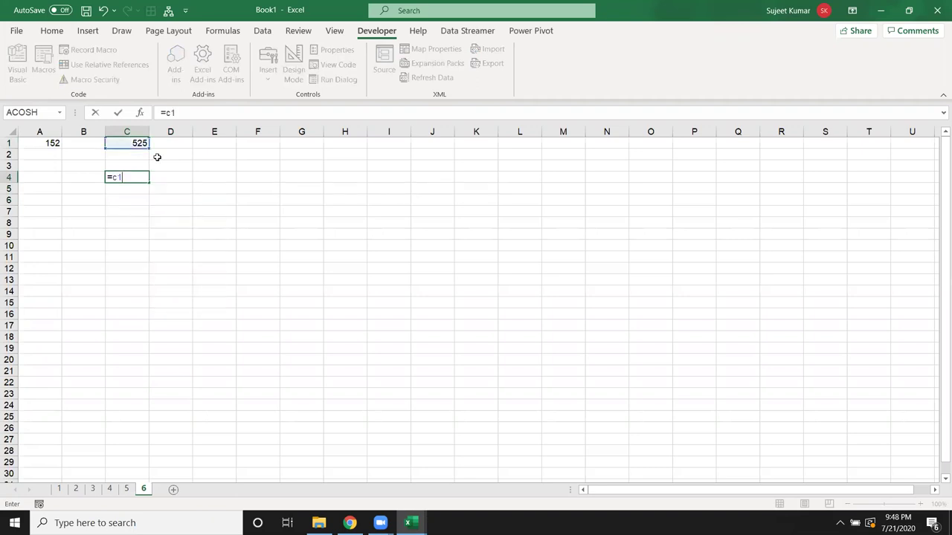
{"action": "type", "text": "&"}
{"action": "type", "text": "\"A1\""}
{"action": "key", "text": "Return"}
{"action": "key", "text": "Up"}
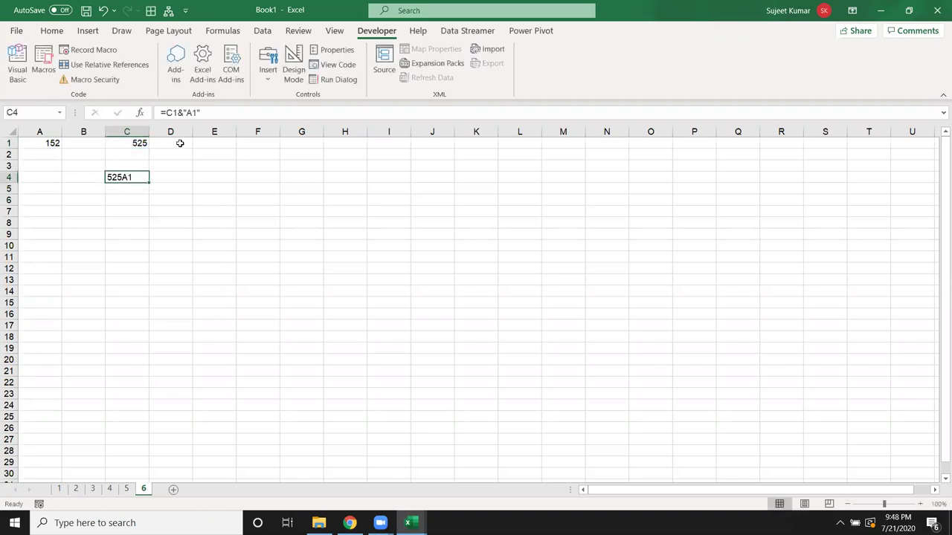
{"action": "key", "text": "F2"}
{"action": "key", "text": "BackSpace"}
{"action": "key", "text": "BackSpace"}
{"action": "key", "text": "BackSpace"}
{"action": "key", "text": "BackSpace"}
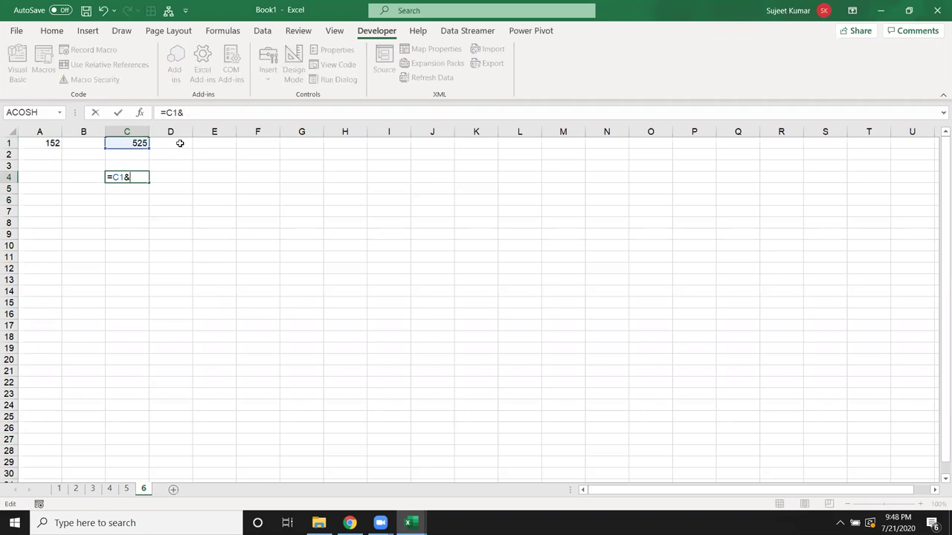
{"action": "left_click", "coordinate": [46, 142]}
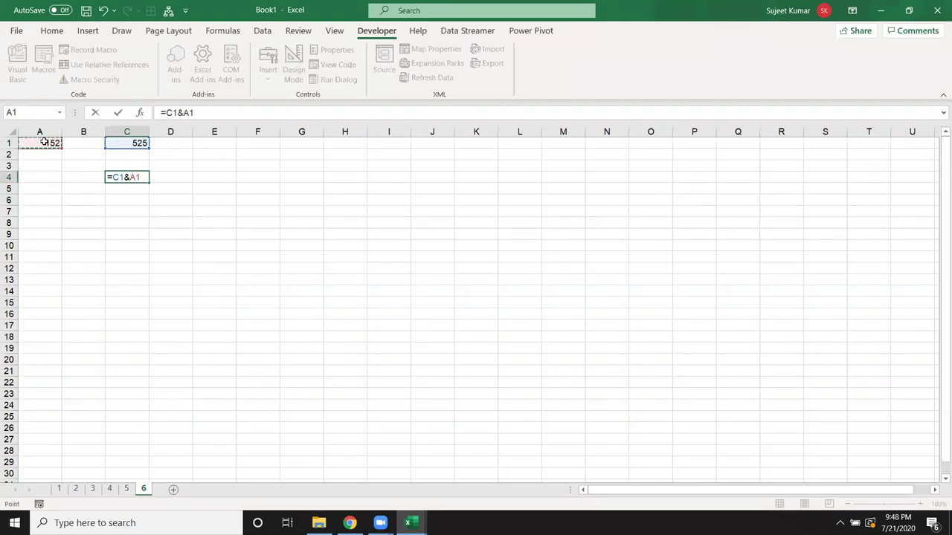
{"action": "key", "text": "Return"}
{"action": "left_click", "coordinate": [116, 178]}
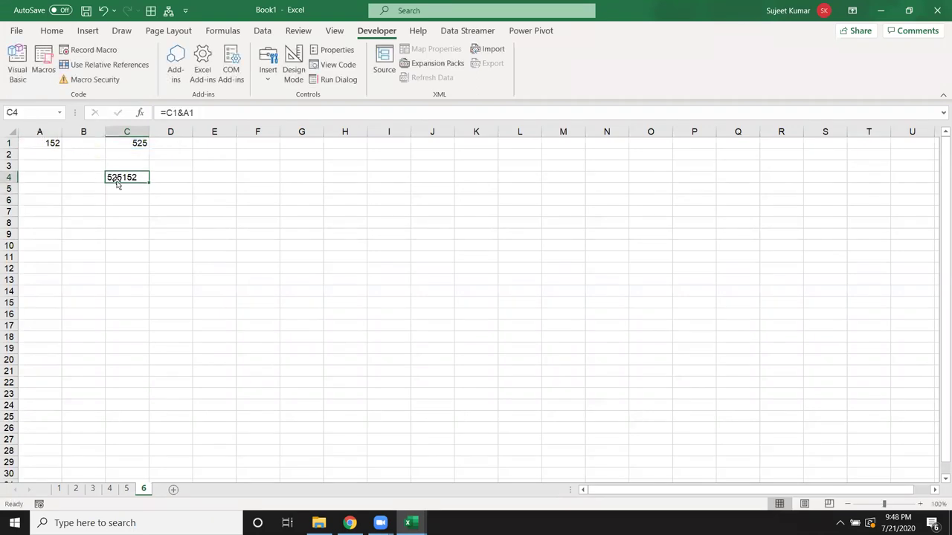
- Clear the demo cells A1:C4 and return to the VBA editor
{"action": "left_click_drag", "start_coordinate": [118, 179], "coordinate": [30, 143]}
{"action": "key", "text": "Delete"}
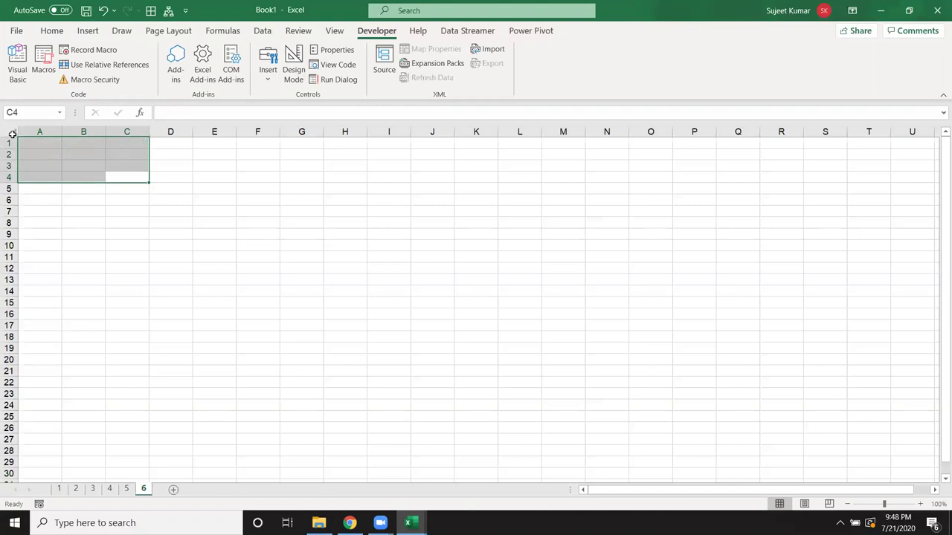
{"action": "key", "text": "alt+Tab"}
{"action": "key", "text": "alt+Tab"}
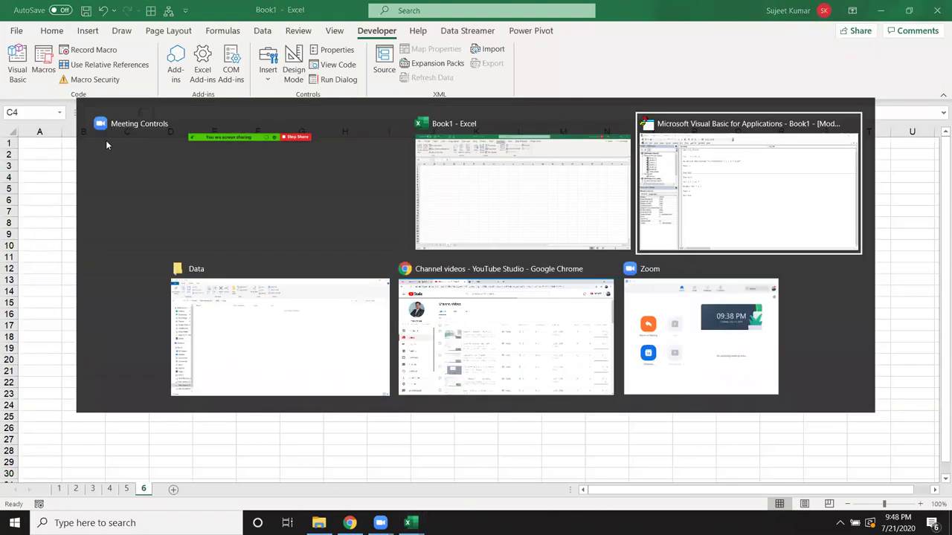
- Highlight the F:\2020\Data\ path string, the SaveAs line, and the counter i to explain them
{"action": "left_click", "coordinate": [325, 142]}
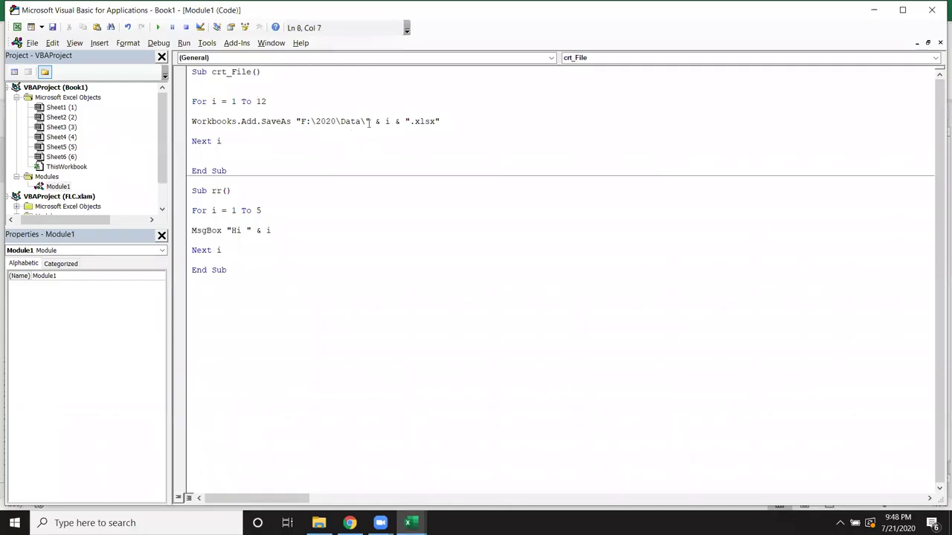
{"action": "left_click_drag", "start_coordinate": [375, 122], "coordinate": [293, 122]}
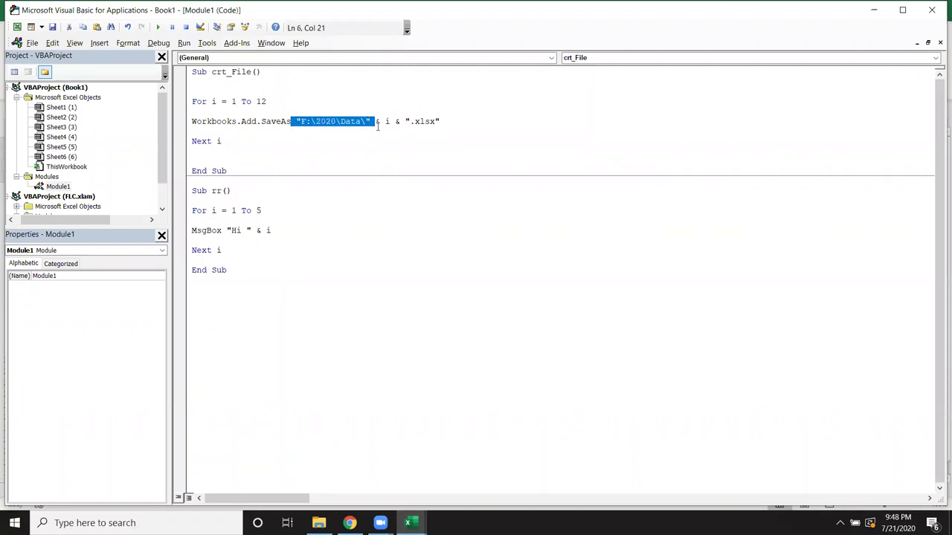
{"action": "left_click", "coordinate": [388, 122]}
{"action": "left_click", "coordinate": [417, 151]}
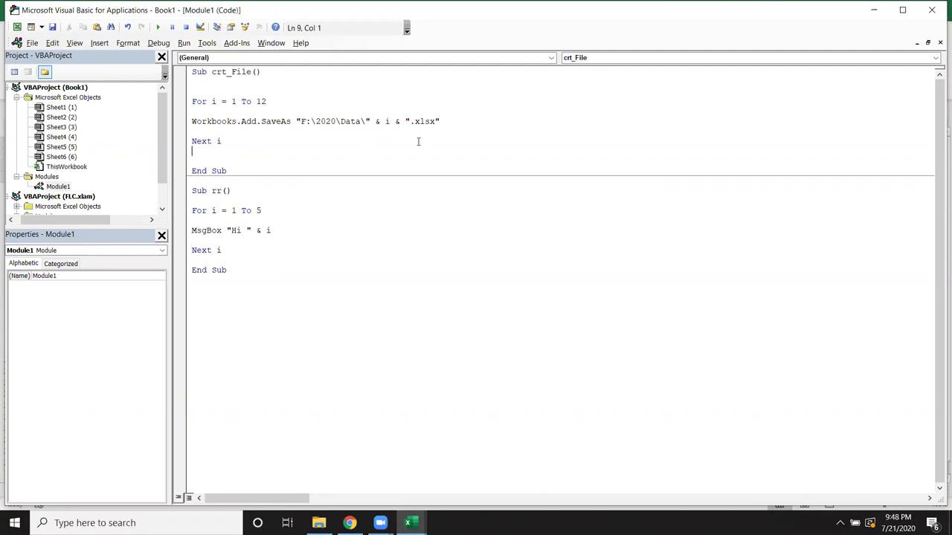
{"action": "left_click_drag", "start_coordinate": [410, 112], "coordinate": [439, 121]}
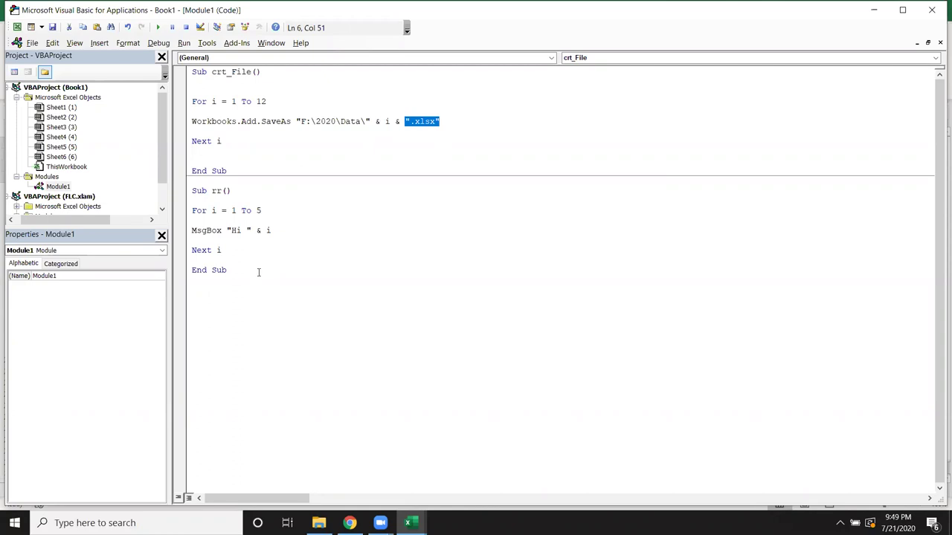
{"action": "double_click", "coordinate": [386, 121]}
- List month numbers 1, 2, 3 beside Jan, Feb, Mar in B7:C9
{"action": "key", "text": "alt+Tab"}
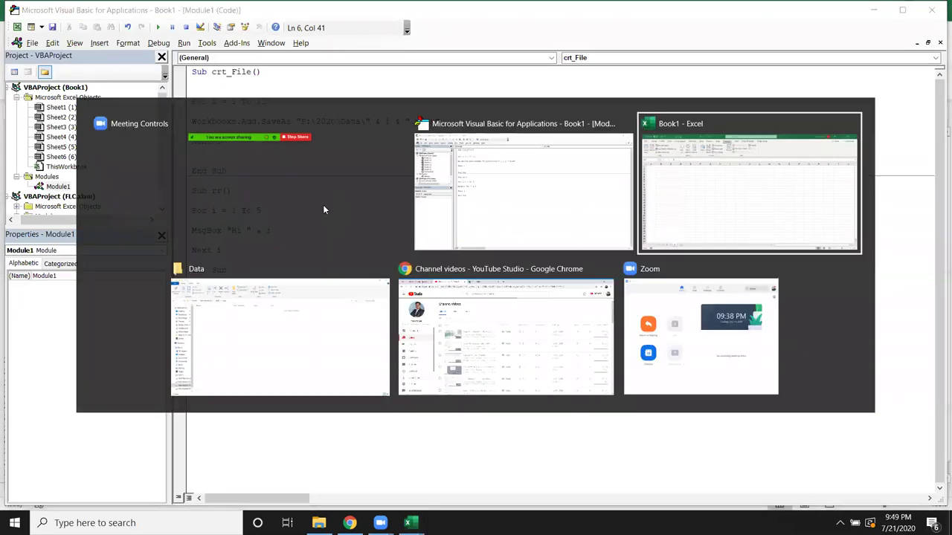
{"action": "left_click", "coordinate": [102, 210]}
{"action": "left_click", "coordinate": [105, 210]}
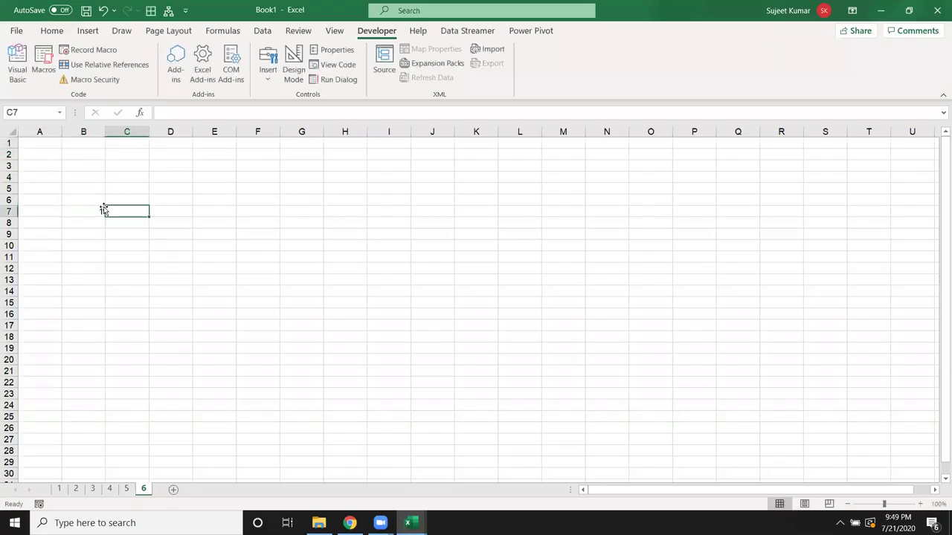
{"action": "type", "text": "Jan"}
{"action": "key", "text": "Return"}
{"action": "key", "text": "Left"}
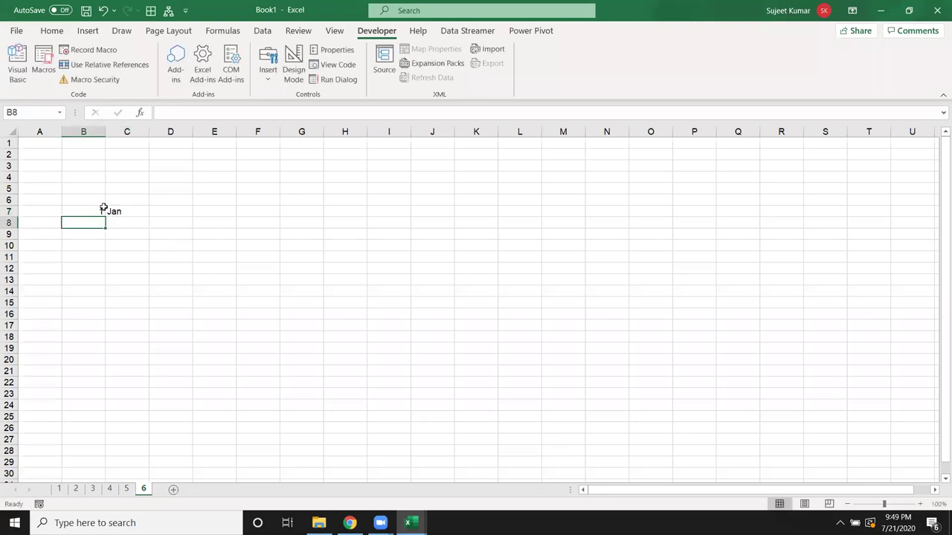
{"action": "type", "text": "2"}
{"action": "key", "text": "Tab"}
{"action": "type", "text": "Feb"}
{"action": "key", "text": "Return"}
{"action": "key", "text": "Left"}
{"action": "type", "text": "3"}
{"action": "key", "text": "Tab"}
{"action": "type", "text": "Mar"}
{"action": "key", "text": "Return"}
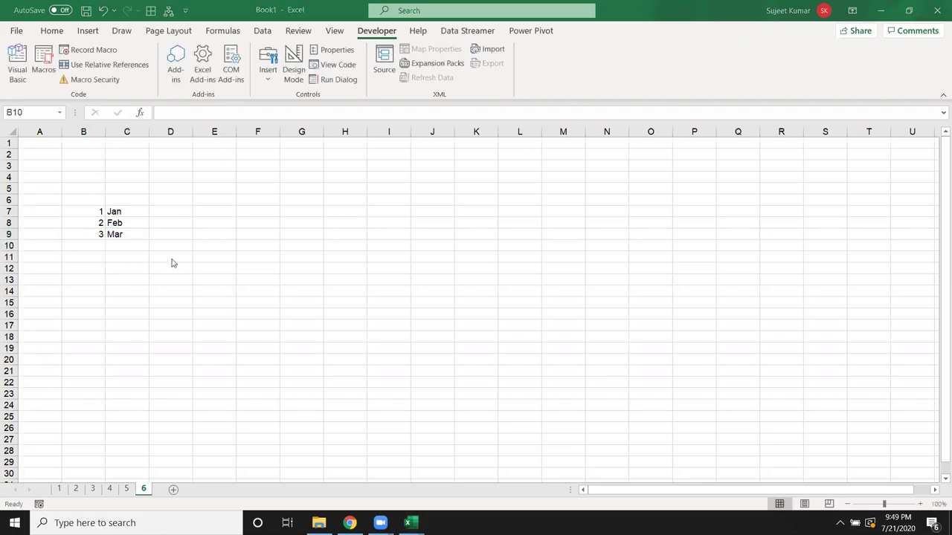
- Back in the VBA editor, start wrapping the counter i in monthname( on the SaveAs line
{"action": "key", "text": "alt+Tab"}
{"action": "key", "text": "alt+Tab"}
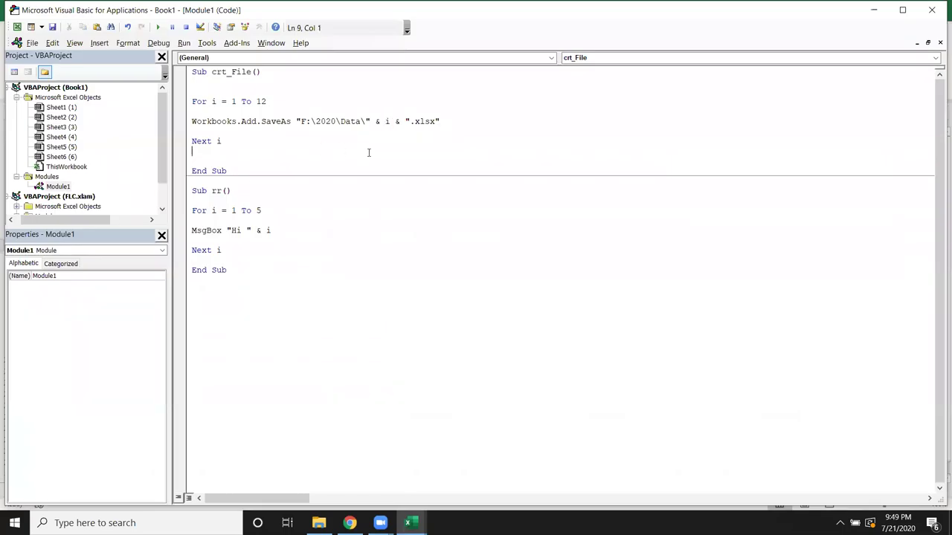
{"action": "left_click", "coordinate": [385, 121]}
{"action": "type", "text": "month"}
{"action": "type", "text": "name("}
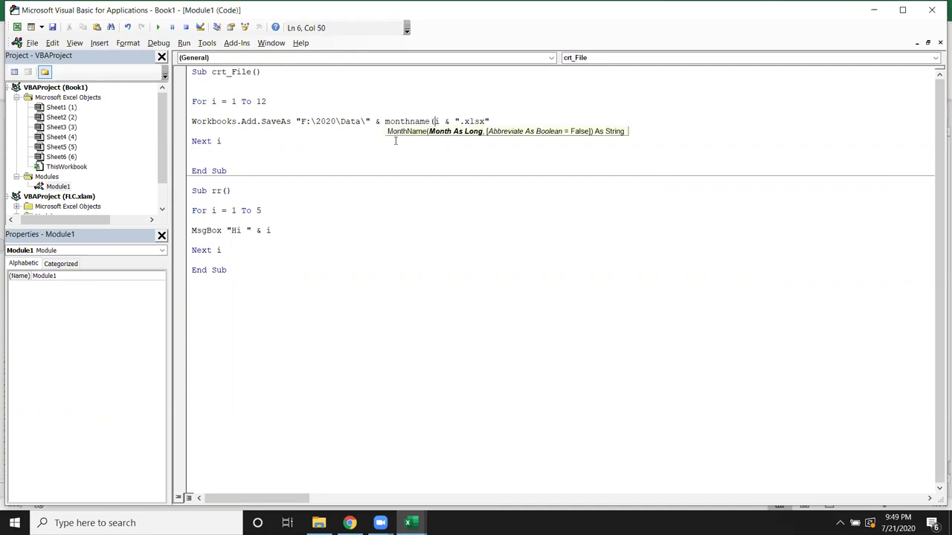
- Complete the SaveAs file name as MonthName(i, True) & ".xlsx"
{"action": "key", "text": "Right"}
{"action": "type", "text": ","}
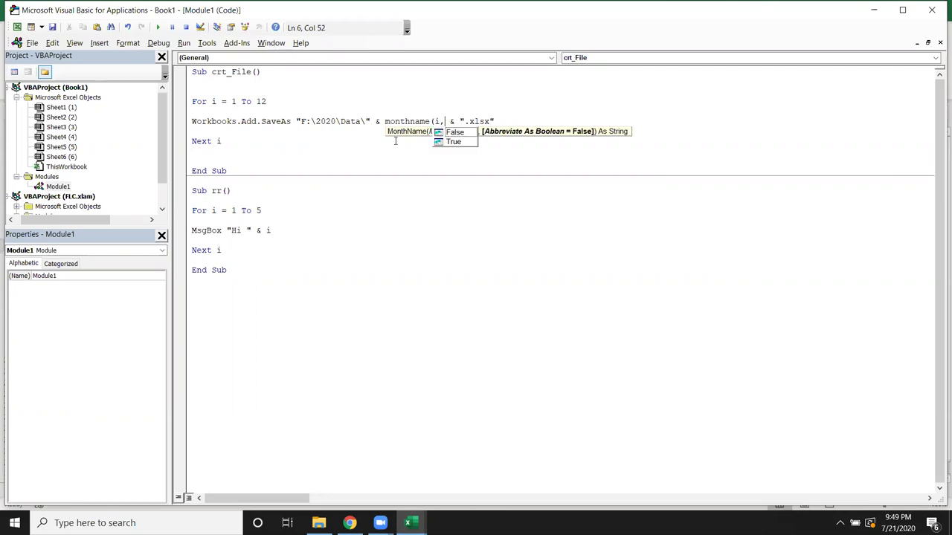
{"action": "key", "text": "Down"}
{"action": "key", "text": "Down"}
{"action": "key", "text": "Tab"}
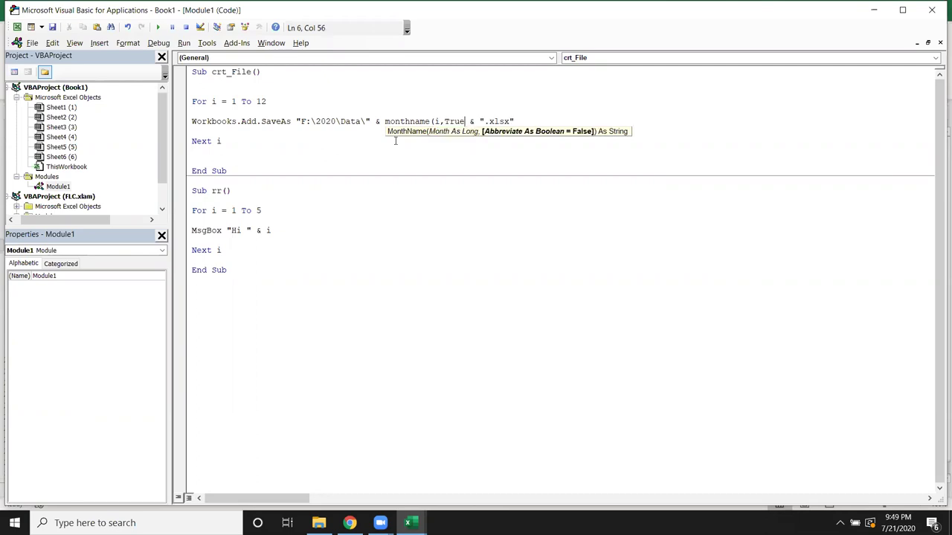
{"action": "type", "text": ")"}
{"action": "left_click", "coordinate": [387, 192]}
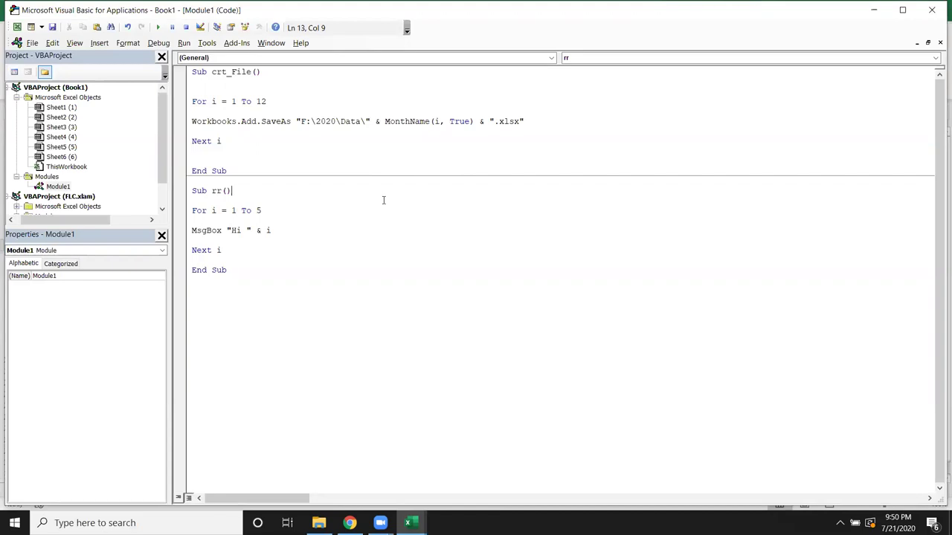
- Add a line below the SaveAs line, start typing 'active', then remove it again
{"action": "left_click", "coordinate": [308, 154]}
{"action": "key", "text": "Return"}
{"action": "type", "text": "active"}
{"action": "key", "text": "BackSpace"}
{"action": "key", "text": "BackSpace"}
{"action": "key", "text": "BackSpace"}
{"action": "key", "text": "BackSpace"}
{"action": "key", "text": "BackSpace"}
{"action": "key", "text": "BackSpace"}
{"action": "key", "text": "BackSpace"}
{"action": "left_click", "coordinate": [408, 523]}
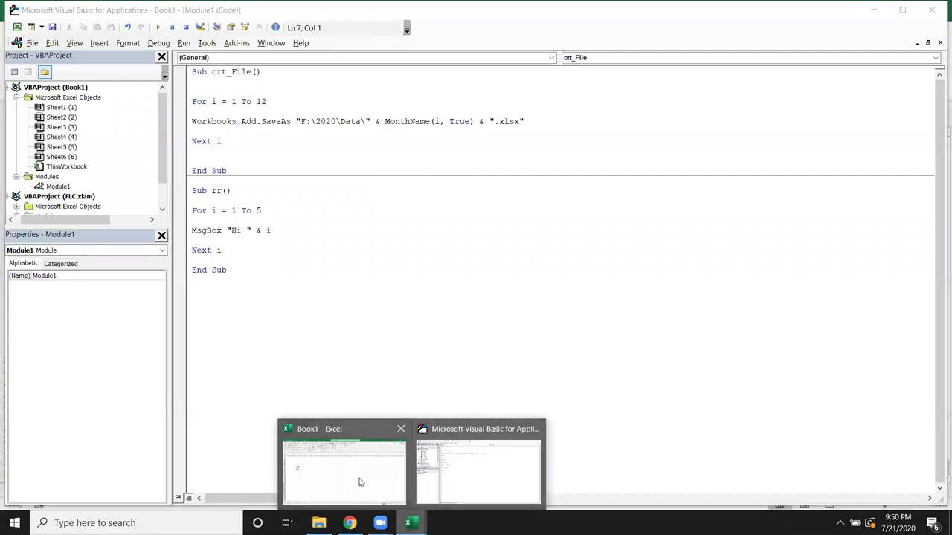
- Add ActiveWorkbook.Close True after SaveAs and run crt_File to create Jan–Dec workbooks
{"action": "mouse_move", "coordinate": [359, 483]}
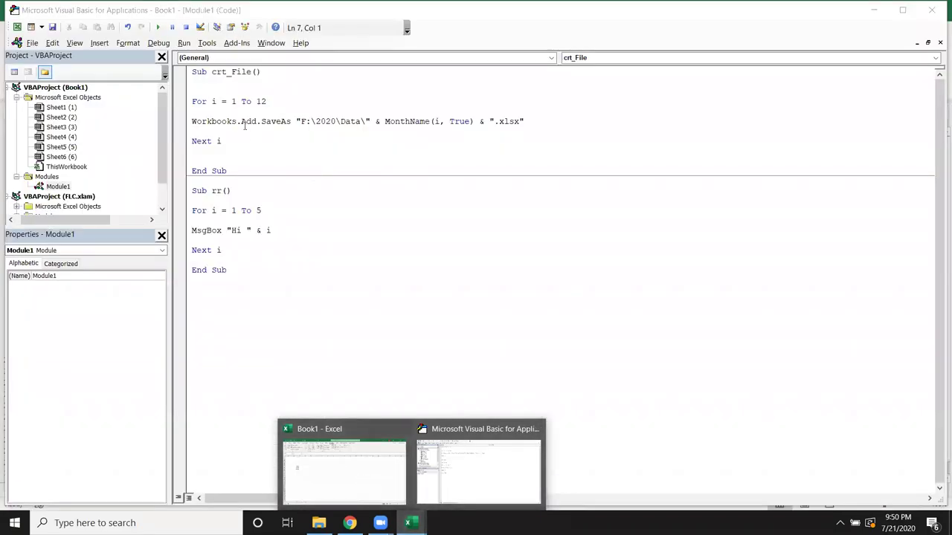
{"action": "double_click", "coordinate": [245, 123]}
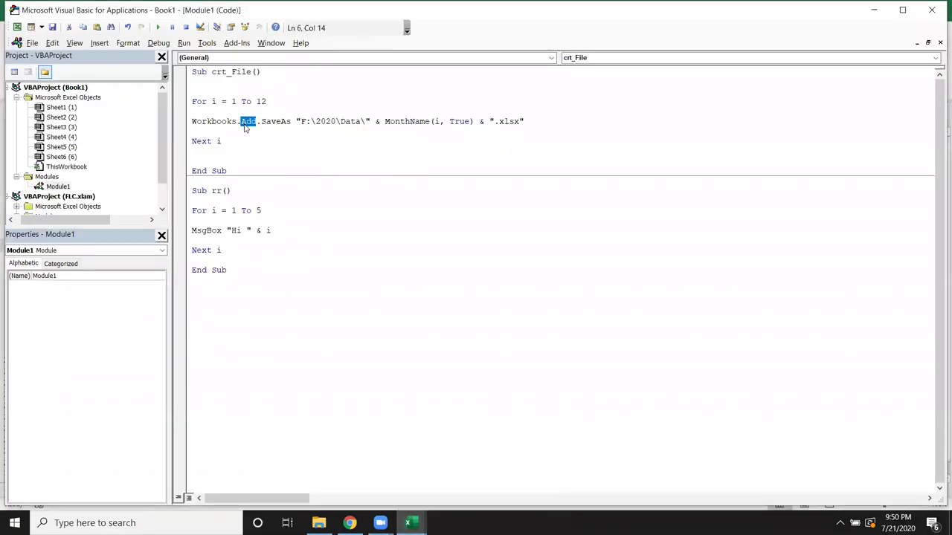
{"action": "left_click", "coordinate": [236, 130]}
{"action": "key", "text": "Return"}
{"action": "type", "text": "activeworkbook"}
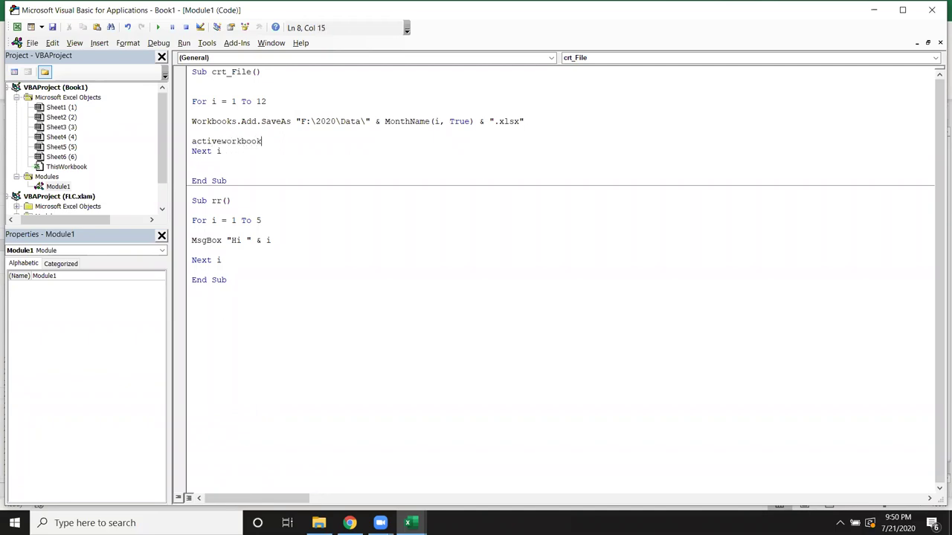
{"action": "type", "text": ".cl"}
{"action": "key", "text": "Tab"}
{"action": "type", "text": "true"}
{"action": "left_click", "coordinate": [310, 204]}
{"action": "left_click", "coordinate": [265, 132]}
{"action": "left_click", "coordinate": [159, 28]}
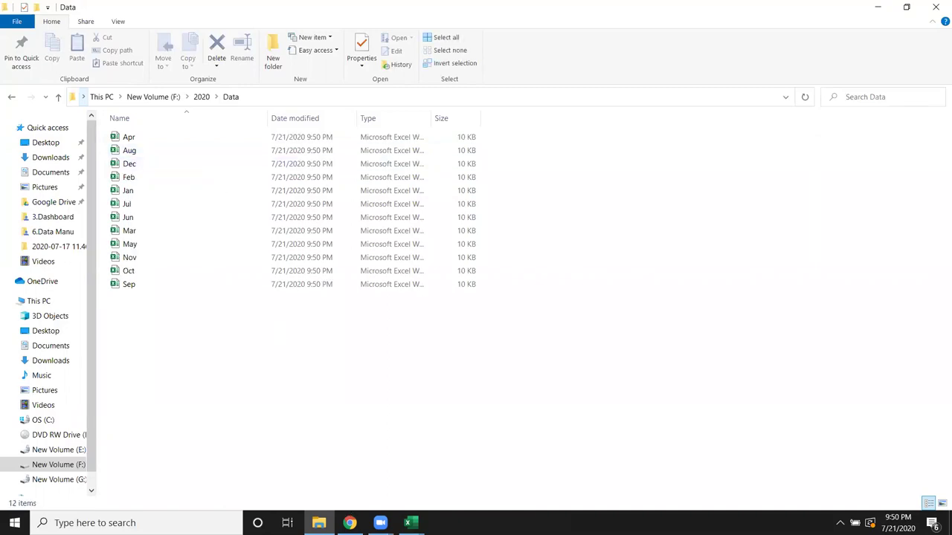
- Select and delete all twelve month workbooks in F:\2020\Data, then return to the code
{"action": "mouse_move", "coordinate": [407, 523]}
{"action": "left_click", "coordinate": [459, 505]}
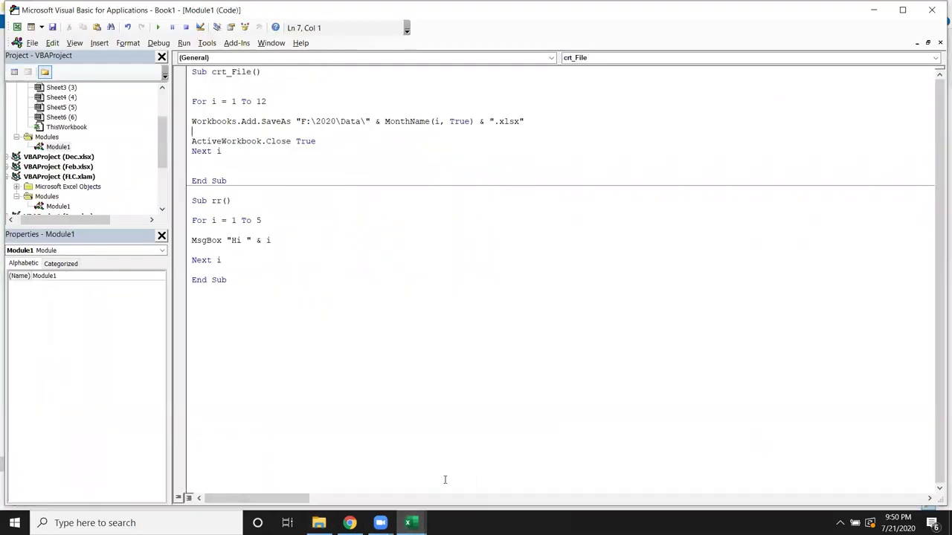
{"action": "key", "text": "alt+Tab"}
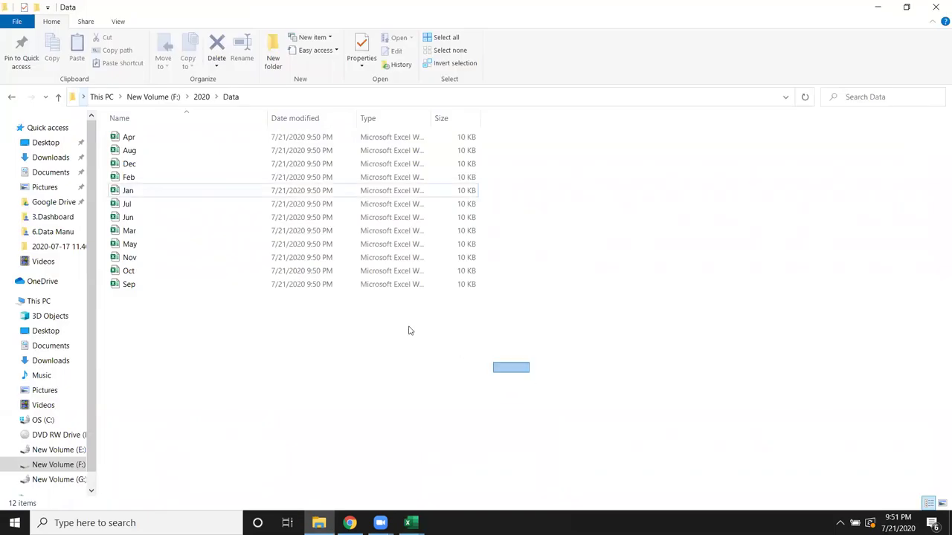
{"action": "left_click_drag", "start_coordinate": [408, 330], "coordinate": [111, 125]}
{"action": "key", "text": "Delete"}
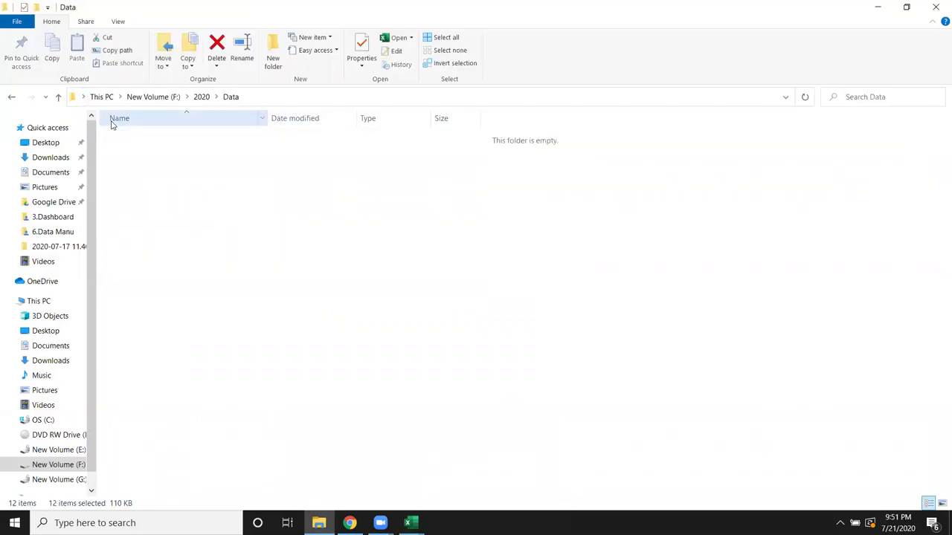
{"action": "key", "text": "alt+Tab"}
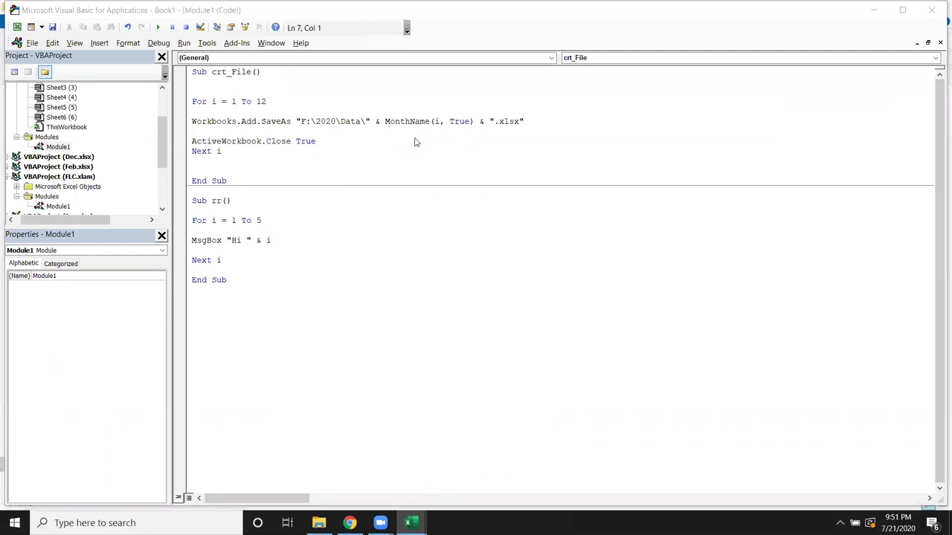
- Enter year 2020, month 1 and day 1 in G5, H5 and I5
{"action": "key", "text": "alt+Tab"}
{"action": "key", "text": "alt+Tab"}
{"action": "key", "text": "Tab"}
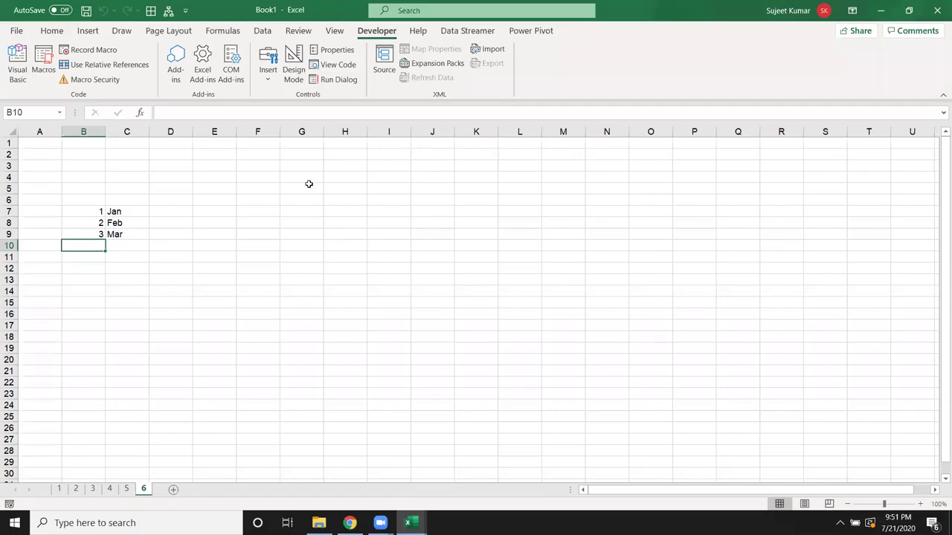
{"action": "left_click", "coordinate": [308, 186]}
{"action": "type", "text": "2020"}
{"action": "key", "text": "Tab"}
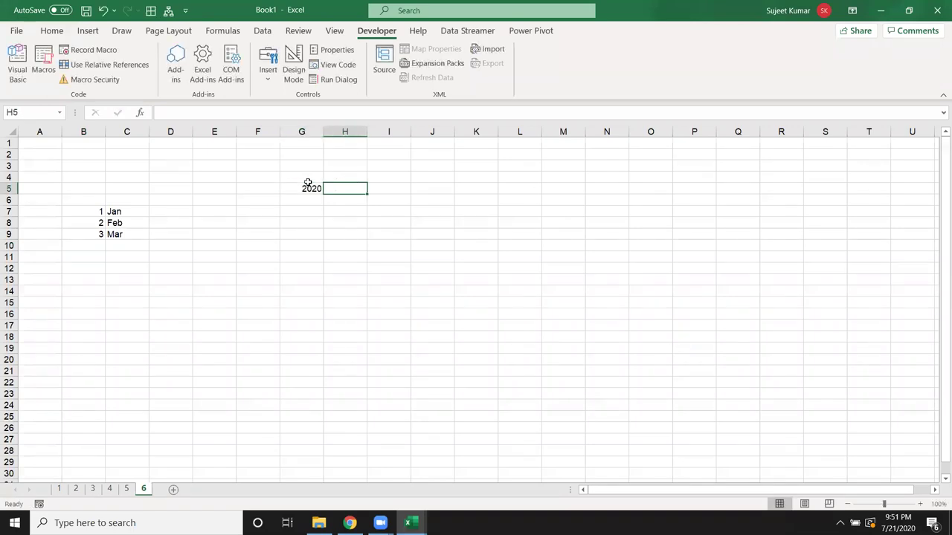
{"action": "type", "text": "1"}
{"action": "left_click", "coordinate": [381, 225]}
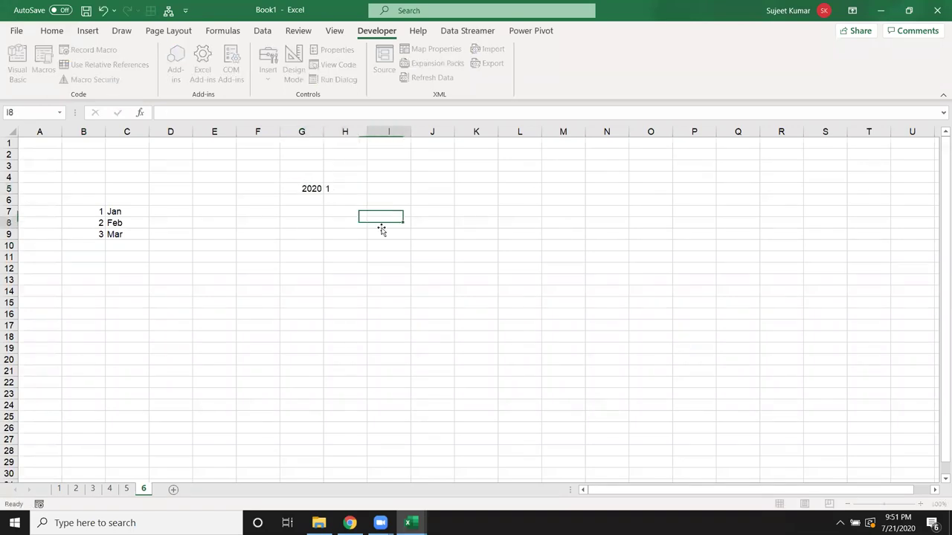
{"action": "left_click", "coordinate": [389, 191]}
{"action": "type", "text": "1"}
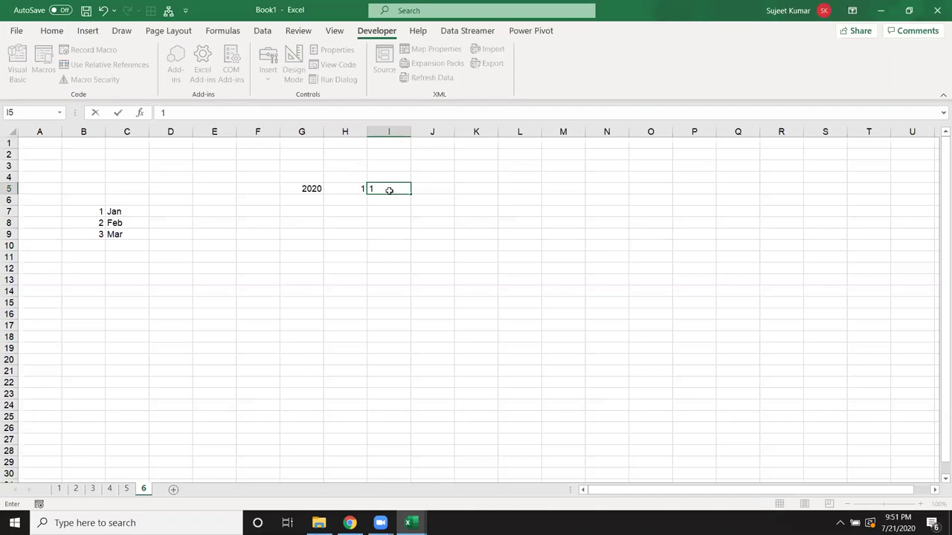
{"action": "key", "text": "Tab"}
- Put =DATE(G5,H5,I5) in J5 to show 1/1/2020, then return to the VBA code
{"action": "type", "text": "=date"}
{"action": "key", "text": "Tab"}
{"action": "key", "text": "Left"}
{"action": "key", "text": "Left"}
{"action": "key", "text": "Left"}
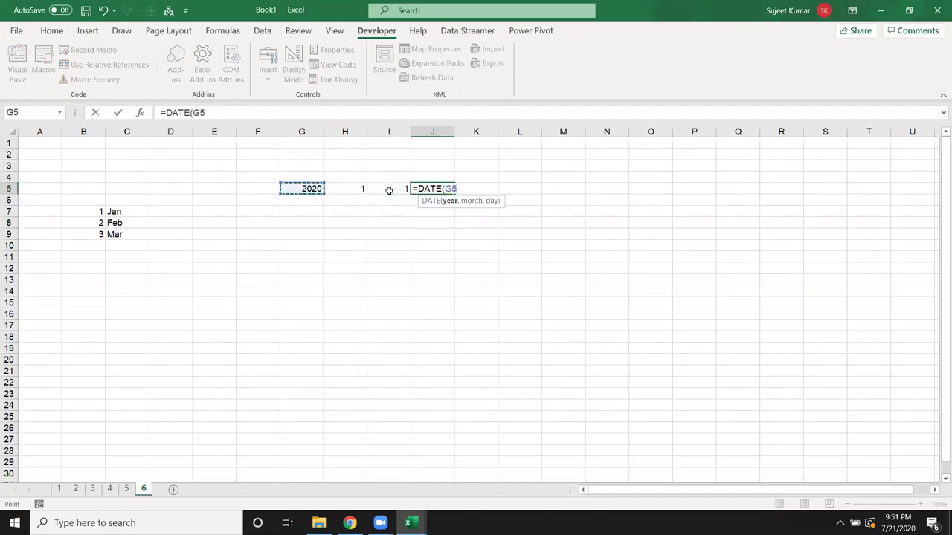
{"action": "type", "text": ","}
{"action": "key", "text": "Left"}
{"action": "key", "text": "Left"}
{"action": "type", "text": ","}
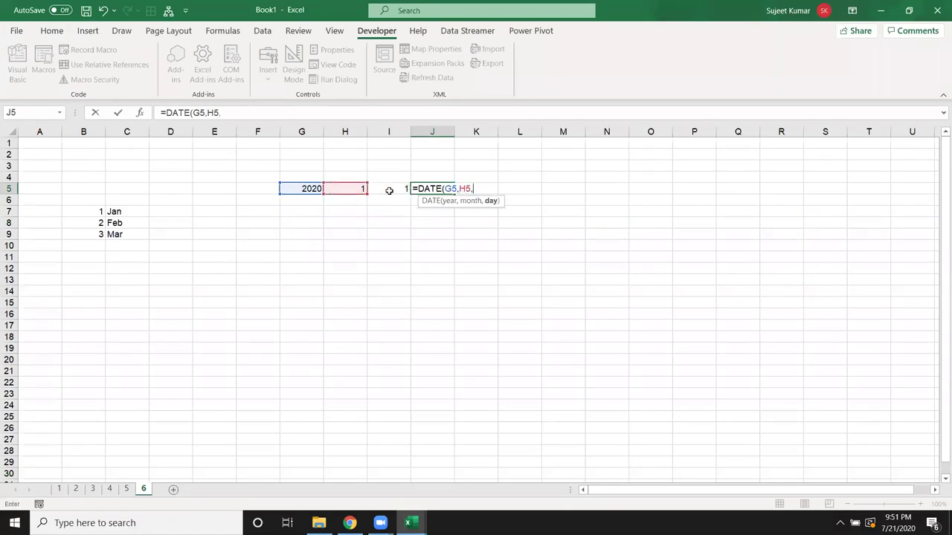
{"action": "key", "text": "Left"}
{"action": "type", "text": ")"}
{"action": "key", "text": "ctrl+Return"}
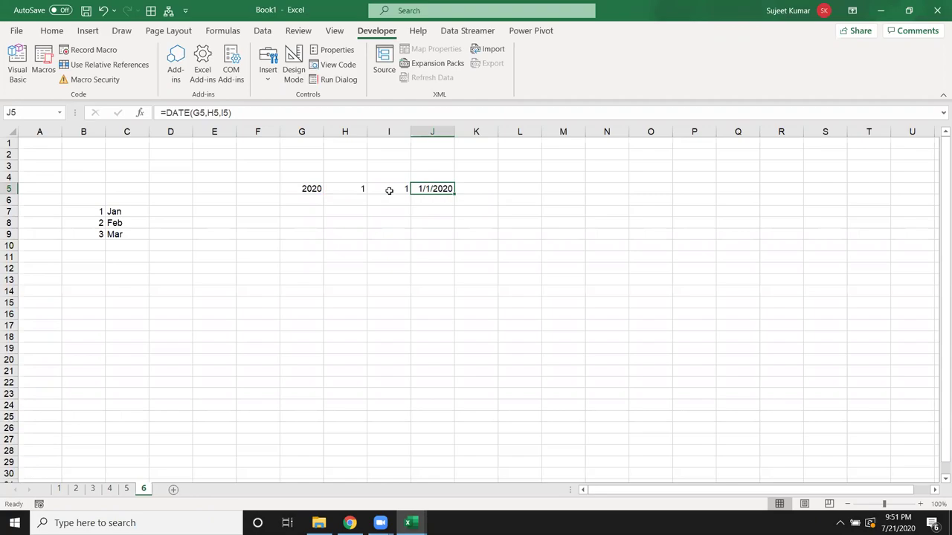
{"action": "key", "text": "alt+Tab"}
{"action": "key", "text": "alt+Tab"}
{"action": "key", "text": "alt+Tab"}
- Add the line dt = DateSerial(2020, 1, 1) below For i = 1 To 12
{"action": "key", "text": "Return"}
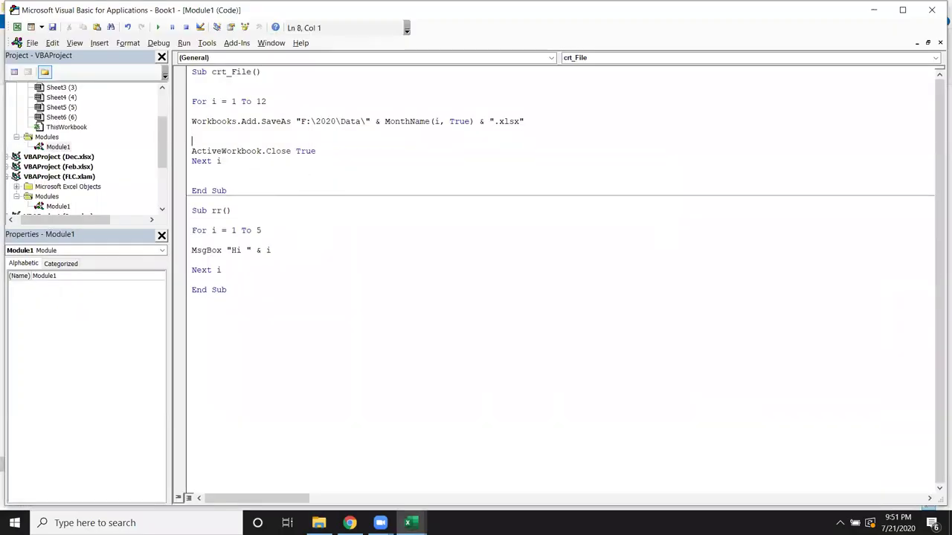
{"action": "left_click", "coordinate": [192, 101]}
{"action": "key", "text": "Down"}
{"action": "key", "text": "Return"}
{"action": "left_click", "coordinate": [191, 110]}
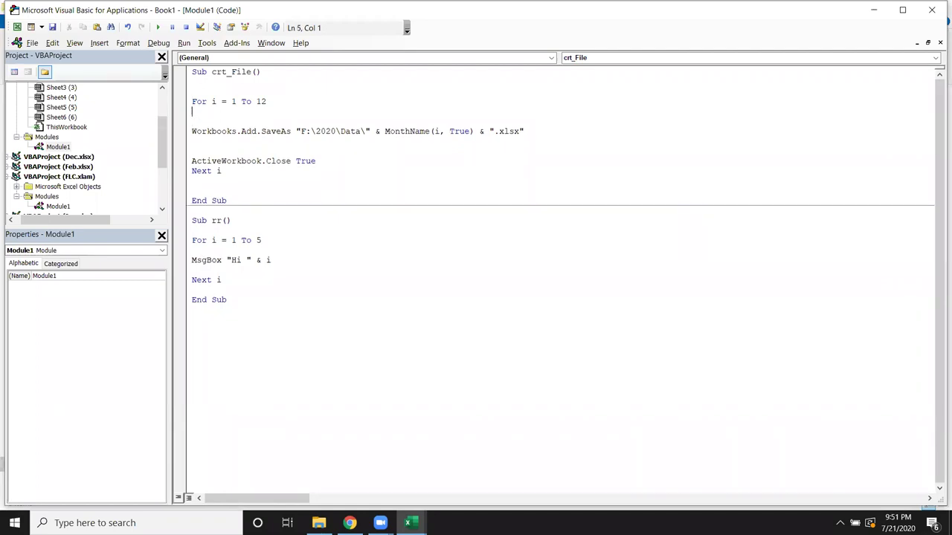
{"action": "type", "text": "dt"}
{"action": "type", "text": "=date"}
{"action": "type", "text": "se"}
{"action": "type", "text": "lia"}
{"action": "key", "text": "BackSpace"}
{"action": "key", "text": "BackSpace"}
{"action": "key", "text": "BackSpace"}
{"action": "type", "text": "rial("}
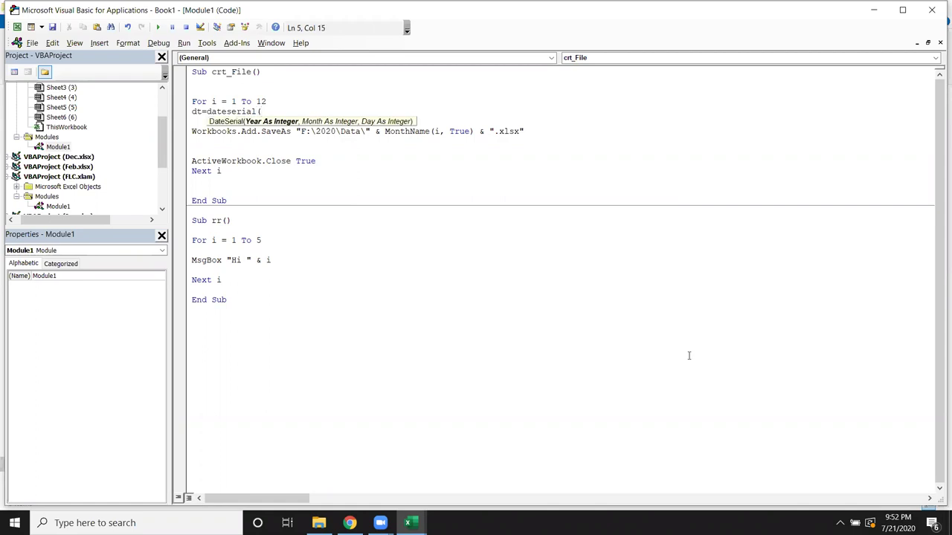
{"action": "type", "text": "20"}
{"action": "type", "text": "20,1,"}
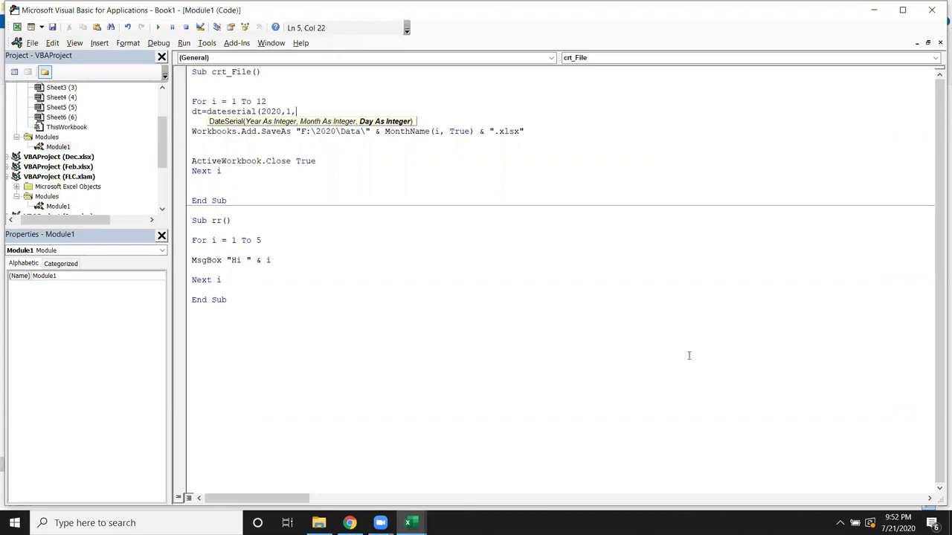
{"action": "type", "text": "1"}
{"action": "type", "text": ")"}
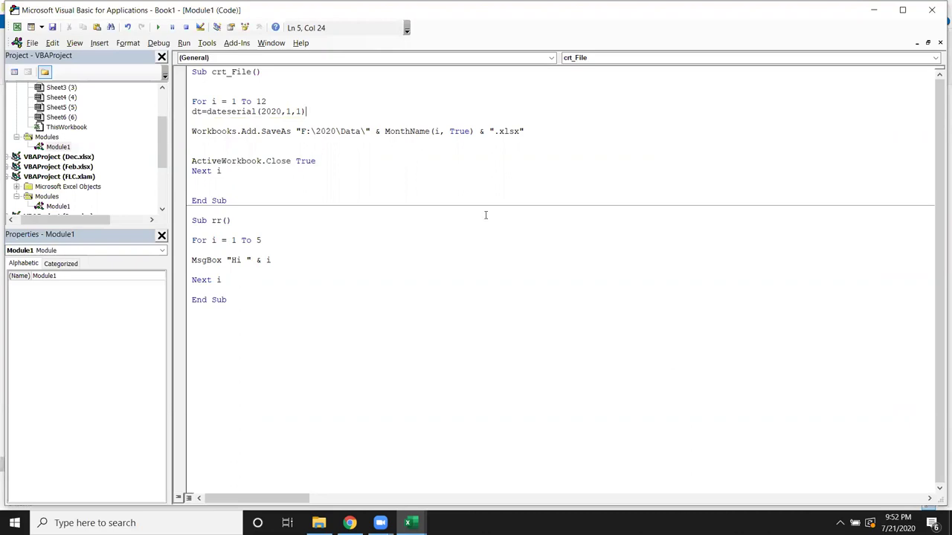
{"action": "left_click", "coordinate": [435, 164]}
- Replace the fixed month 1 with i, giving dt = DateSerial(2020, i, 1)
{"action": "left_click", "coordinate": [340, 110]}
{"action": "key", "text": "Return"}
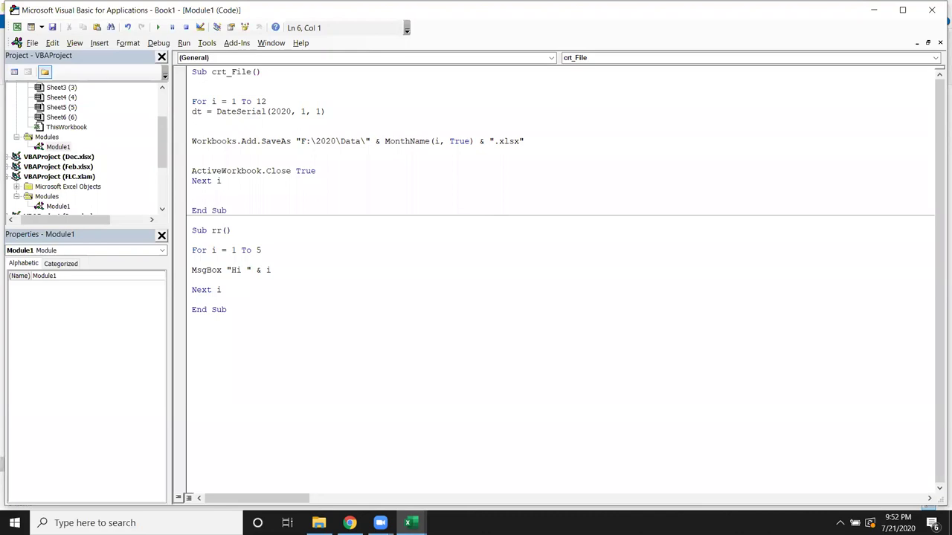
{"action": "left_click", "coordinate": [196, 112]}
{"action": "left_click", "coordinate": [209, 112]}
{"action": "key", "text": "shift+Down"}
{"action": "left_click", "coordinate": [216, 142]}
{"action": "key", "text": "shift+End"}
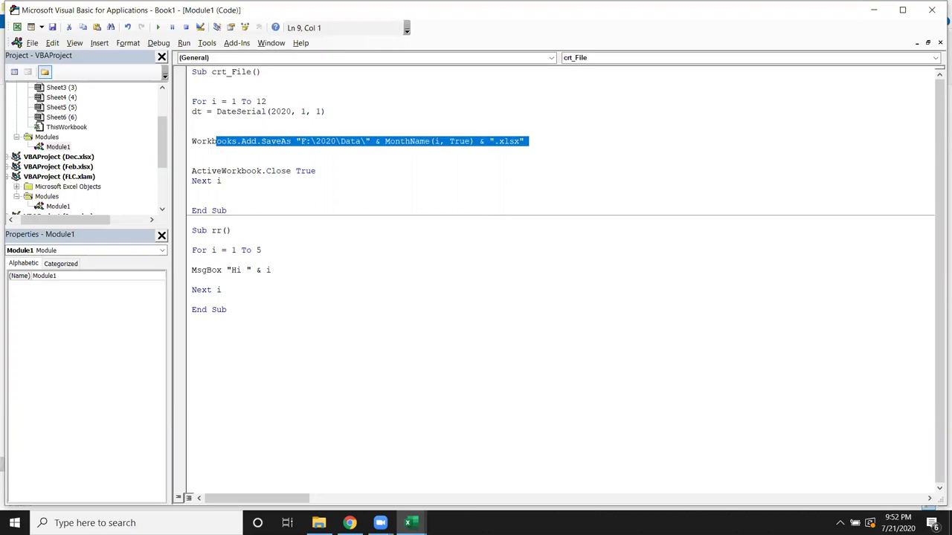
{"action": "left_click", "coordinate": [217, 102]}
{"action": "key", "text": "Down"}
{"action": "key", "text": "shift+Down"}
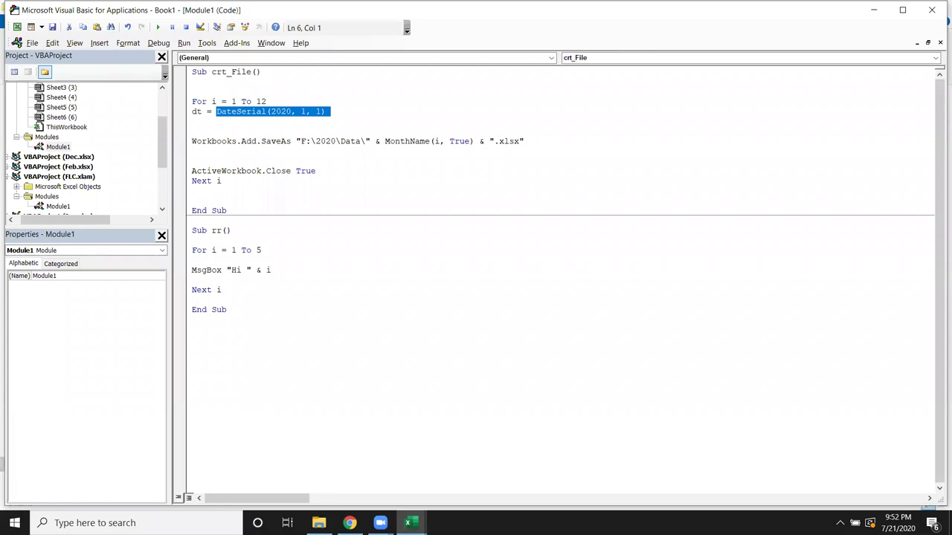
{"action": "key", "text": "Left"}
{"action": "key", "text": "Home"}
{"action": "key", "text": "shift+End"}
{"action": "left_click", "coordinate": [414, 121]}
{"action": "left_click", "coordinate": [303, 112]}
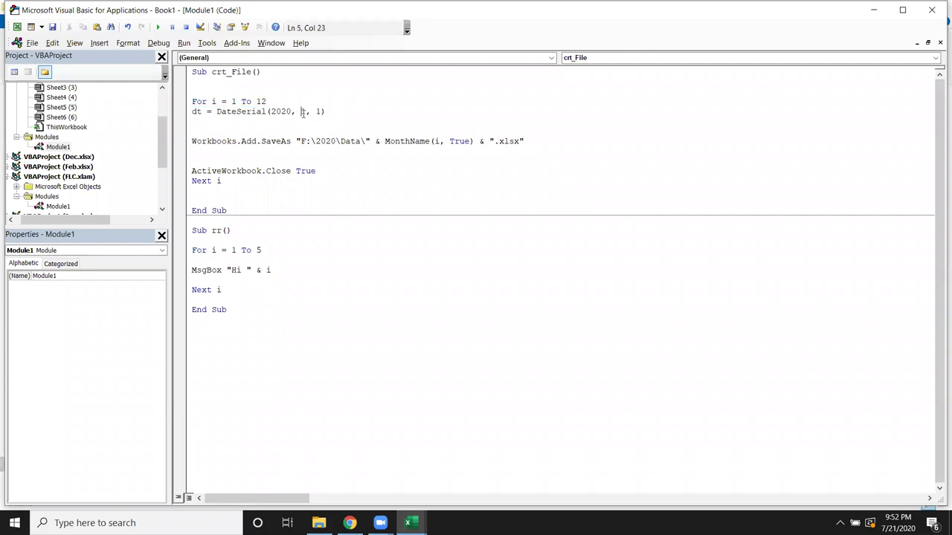
{"action": "key", "text": "Delete"}
{"action": "type", "text": "i"}
{"action": "left_click", "coordinate": [335, 128]}
- Compare the DATE formula in J5 with the year in the DateSerial code line
{"action": "key", "text": "alt+Tab"}
{"action": "key", "text": "alt+Tab"}
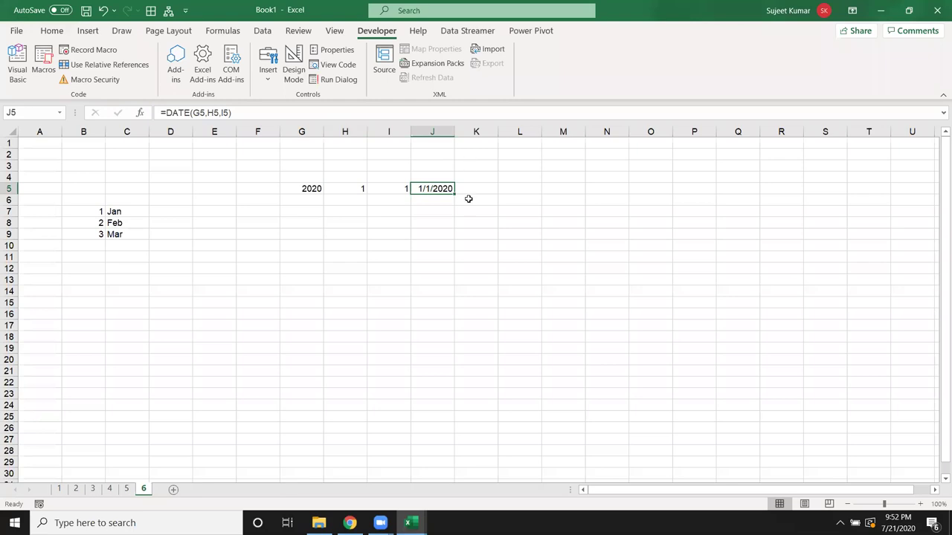
{"action": "double_click", "coordinate": [430, 189]}
{"action": "key", "text": "Escape"}
{"action": "key", "text": "alt+Tab"}
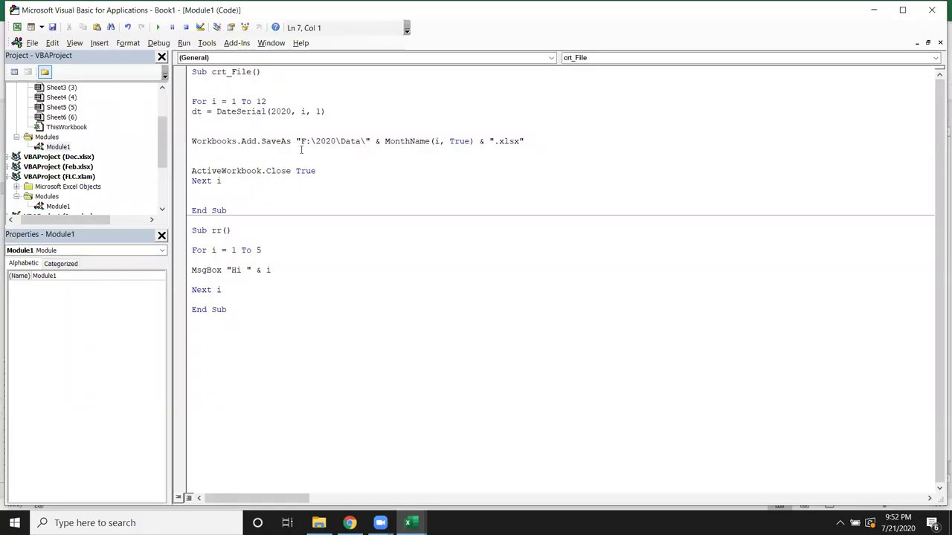
{"action": "left_click", "coordinate": [299, 123]}
{"action": "double_click", "coordinate": [291, 111]}
{"action": "left_click", "coordinate": [294, 120]}
{"action": "key", "text": "alt+F11"}
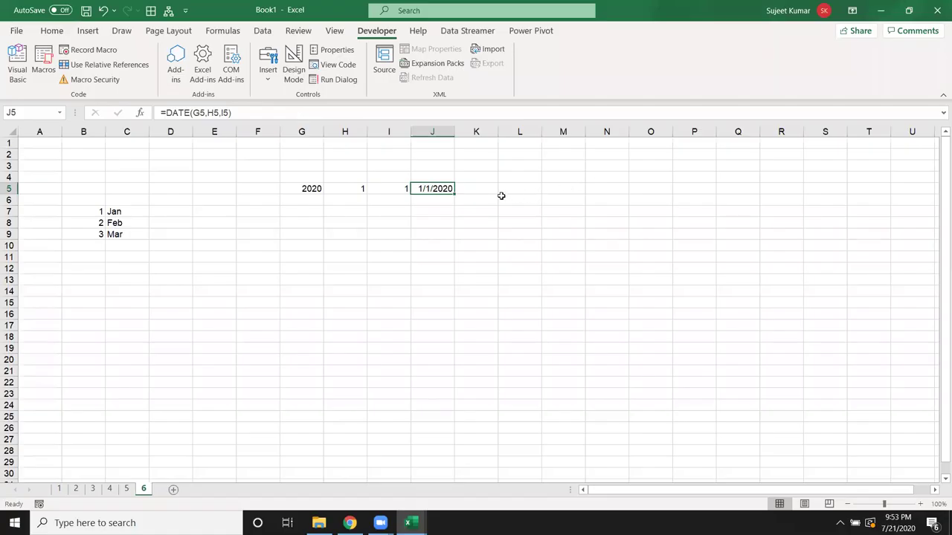
- Enter =EOMONTH(J5,0) in K5 and format it as a date, showing 31-Jan-20
{"action": "left_click", "coordinate": [485, 198]}
{"action": "left_click", "coordinate": [483, 189]}
{"action": "type", "text": "="}
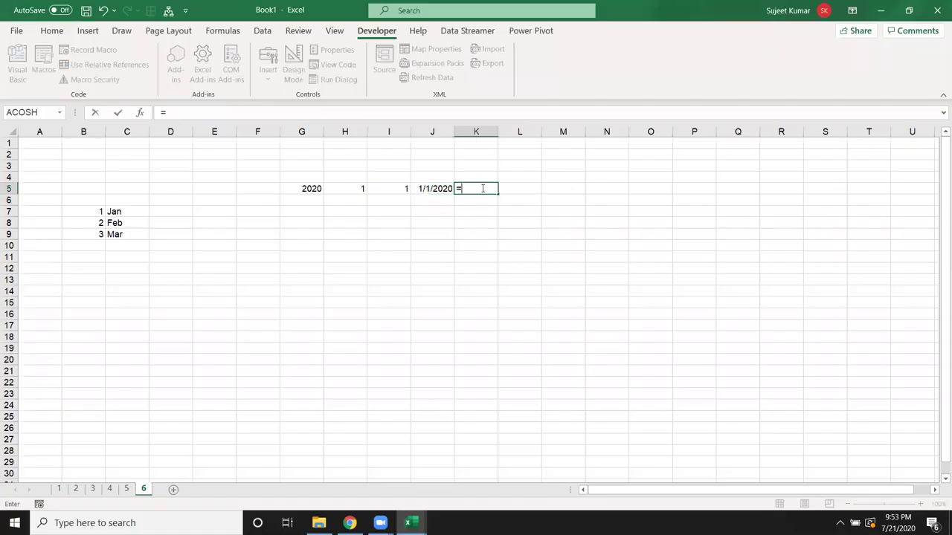
{"action": "type", "text": "eo"}
{"action": "key", "text": "Tab"}
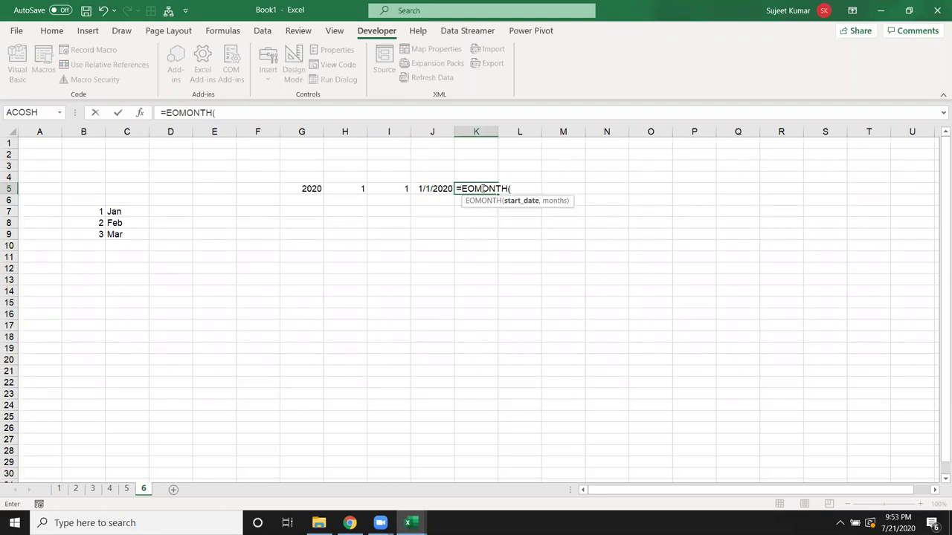
{"action": "key", "text": "Left"}
{"action": "type", "text": ",0)"}
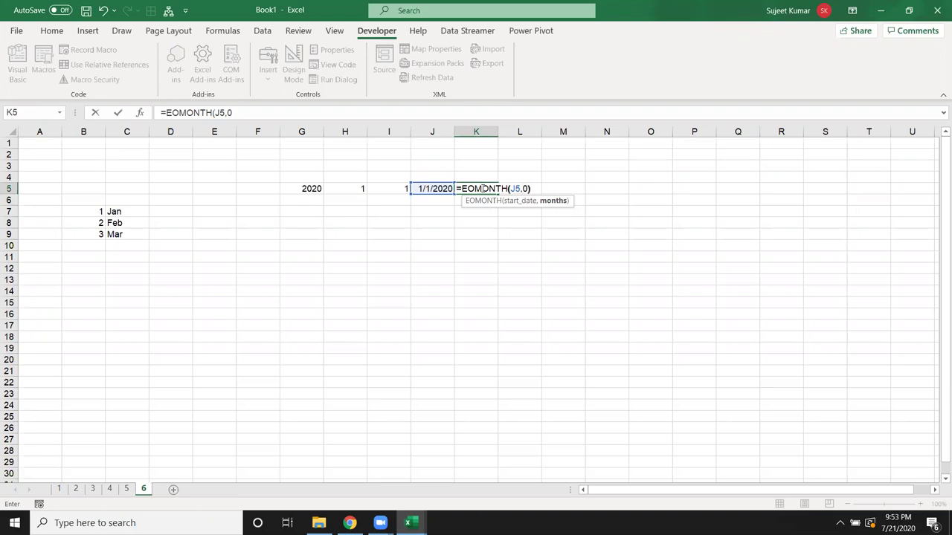
{"action": "key", "text": "Return"}
{"action": "left_click", "coordinate": [482, 188]}
{"action": "key", "text": "ctrl+shift+3"}
{"action": "left_click", "coordinate": [480, 245]}
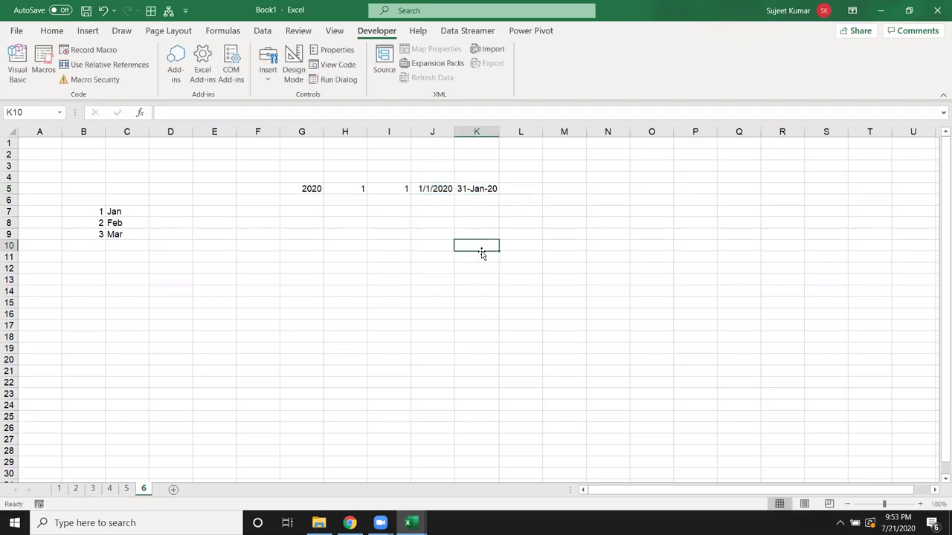
{"action": "left_click", "coordinate": [467, 191]}
{"action": "key", "text": "alt+F11"}
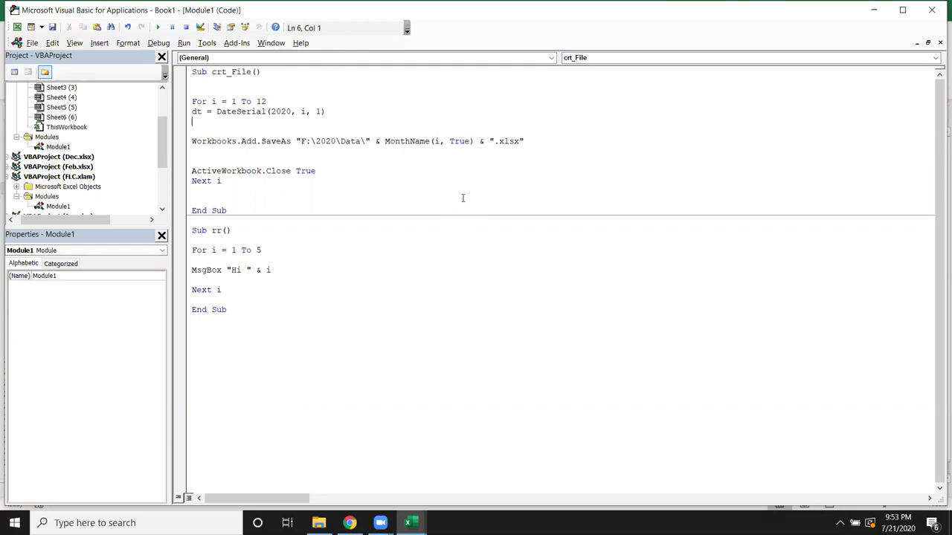
- Below the DateSerial line, add dt = Application.WorksheetFunction.EoMonth(dt, 0)
{"action": "type", "text": "len"}
{"action": "type", "text": "("}
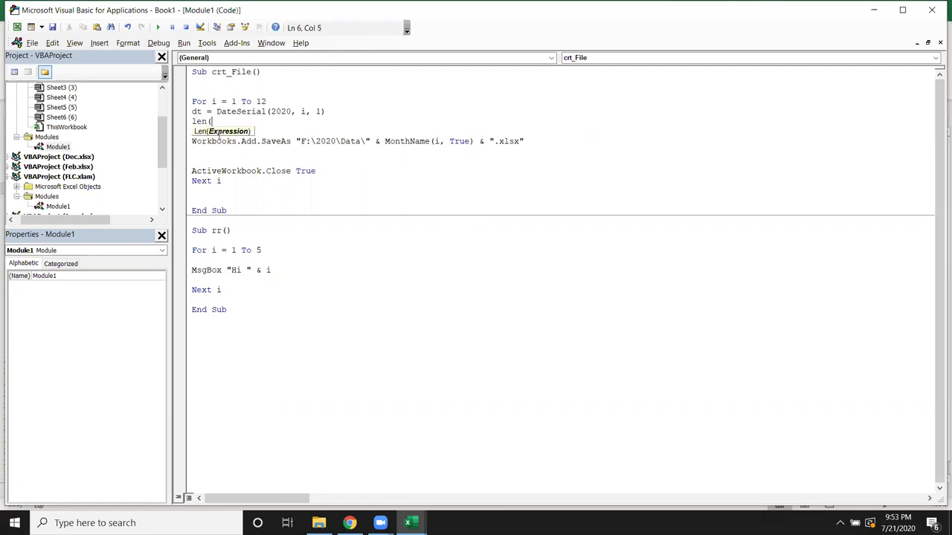
{"action": "key", "text": "BackSpace"}
{"action": "key", "text": "BackSpace"}
{"action": "key", "text": "BackSpace"}
{"action": "type", "text": "eomonth("}
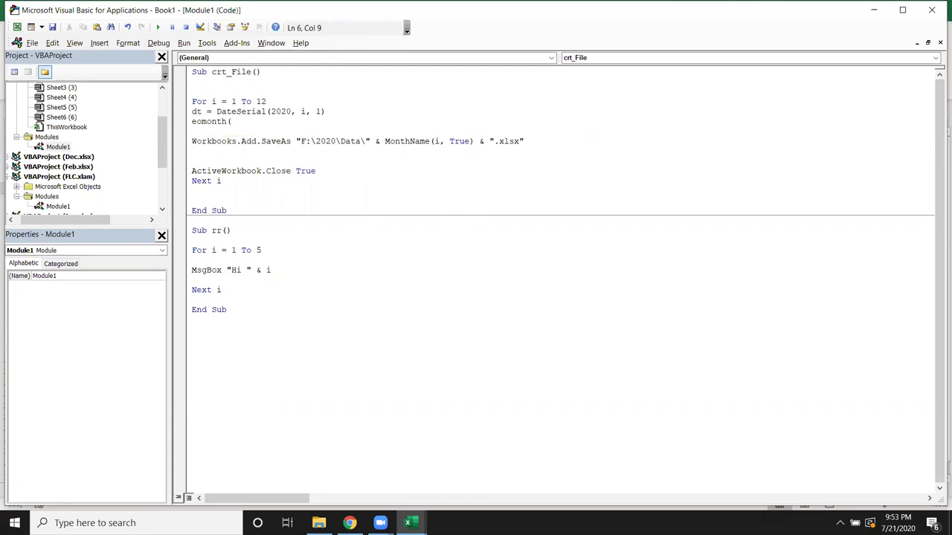
{"action": "key", "text": "BackSpace"}
{"action": "key", "text": "BackSpace"}
{"action": "key", "text": "BackSpace"}
{"action": "key", "text": "BackSpace"}
{"action": "key", "text": "BackSpace"}
{"action": "key", "text": "BackSpace"}
{"action": "type", "text": "dt"}
{"action": "type", "text": "=application.wo"}
{"action": "key", "text": "Down"}
{"action": "key", "text": "Tab"}
{"action": "type", "text": "."}
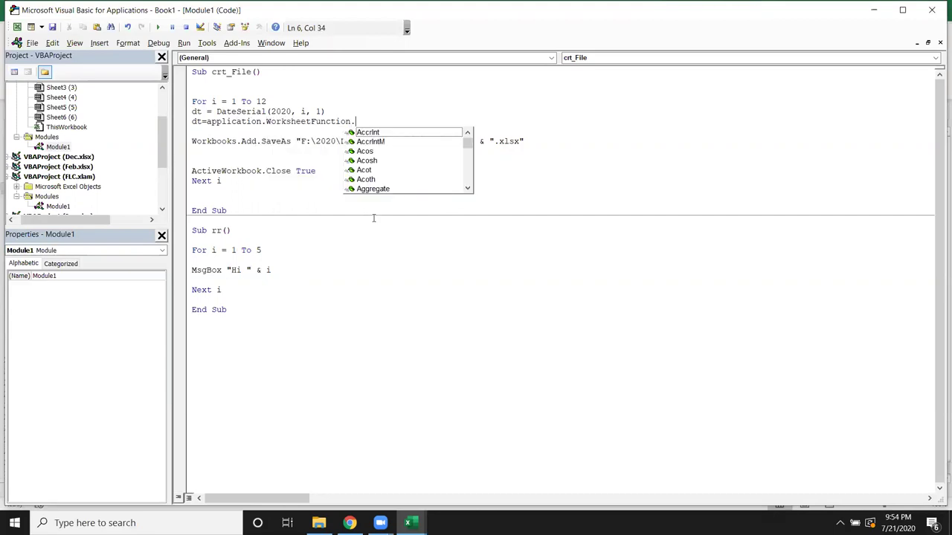
{"action": "type", "text": "eo"}
{"action": "key", "text": "Tab"}
{"action": "type", "text": "("}
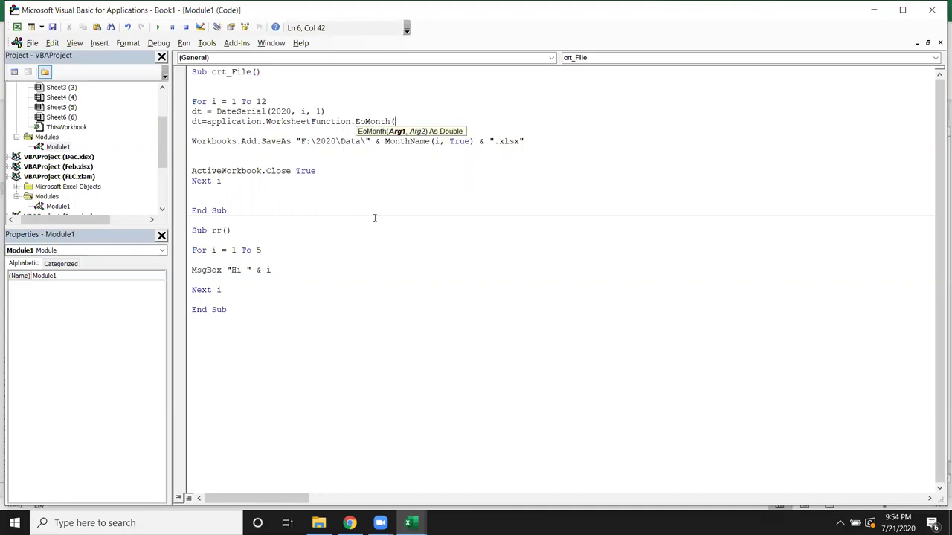
{"action": "type", "text": "dt,"}
{"action": "type", "text": "0)"}
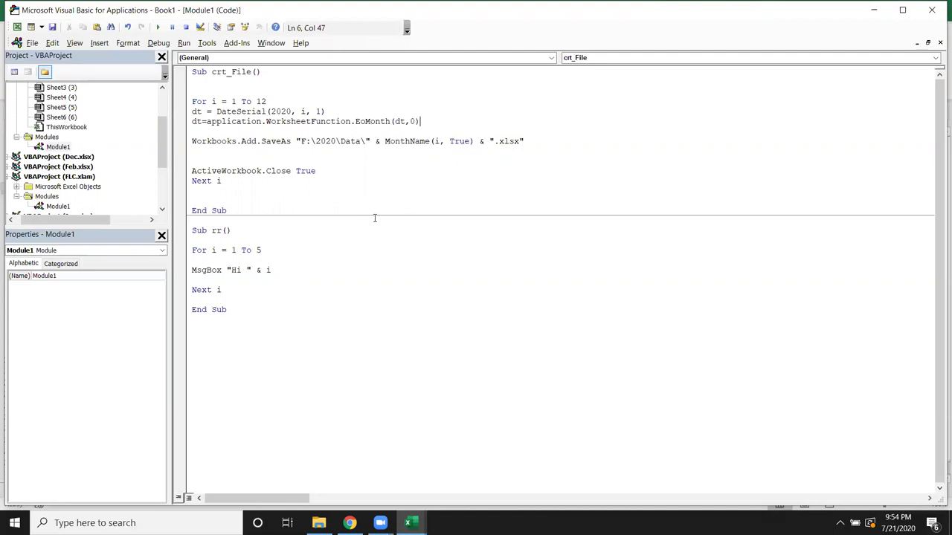
{"action": "left_click", "coordinate": [390, 163]}
{"action": "double_click", "coordinate": [197, 122]}
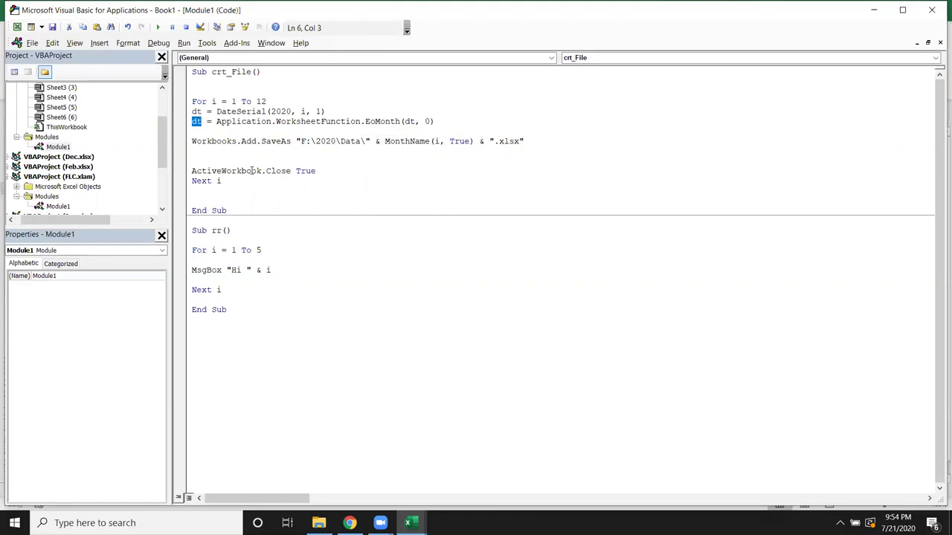
{"action": "left_click", "coordinate": [250, 151]}
- Add the line Sheets.Add , , Day(dt) below SaveAs, then return to the worksheet
{"action": "key", "text": "Return"}
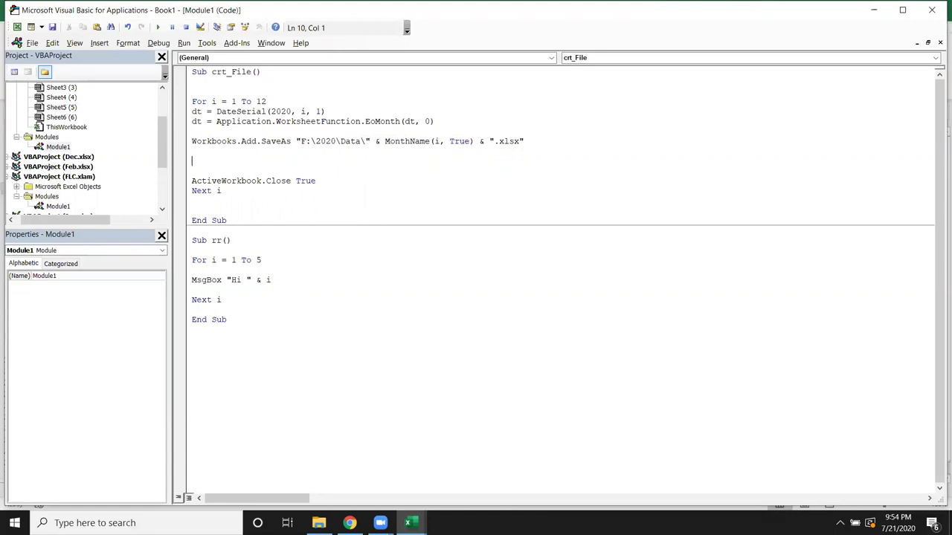
{"action": "type", "text": "sheets.a"}
{"action": "key", "text": "Tab"}
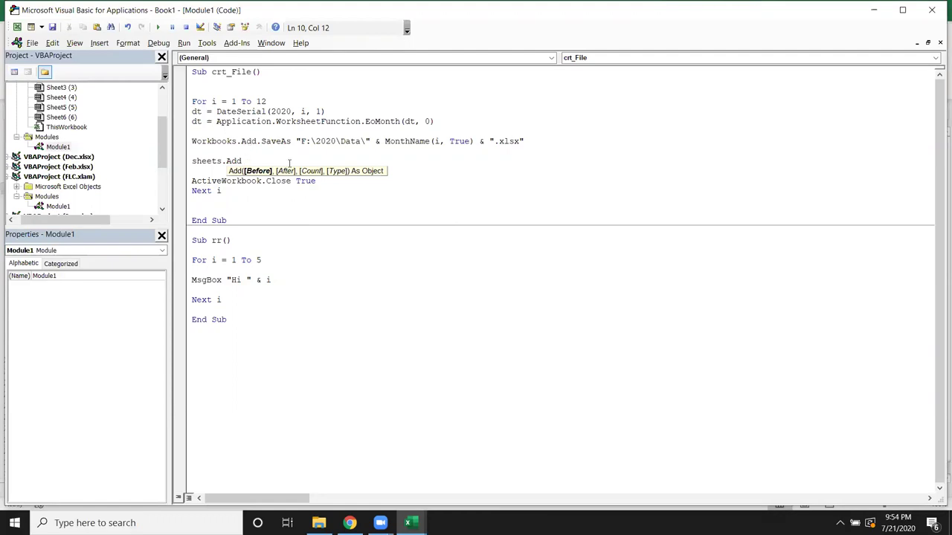
{"action": "type", "text": ",,"}
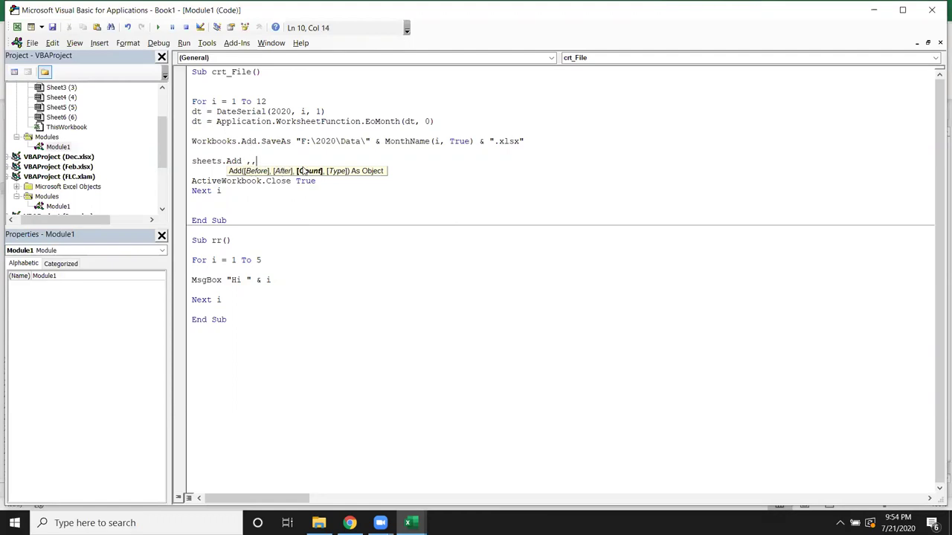
{"action": "type", "text": "day(dt"}
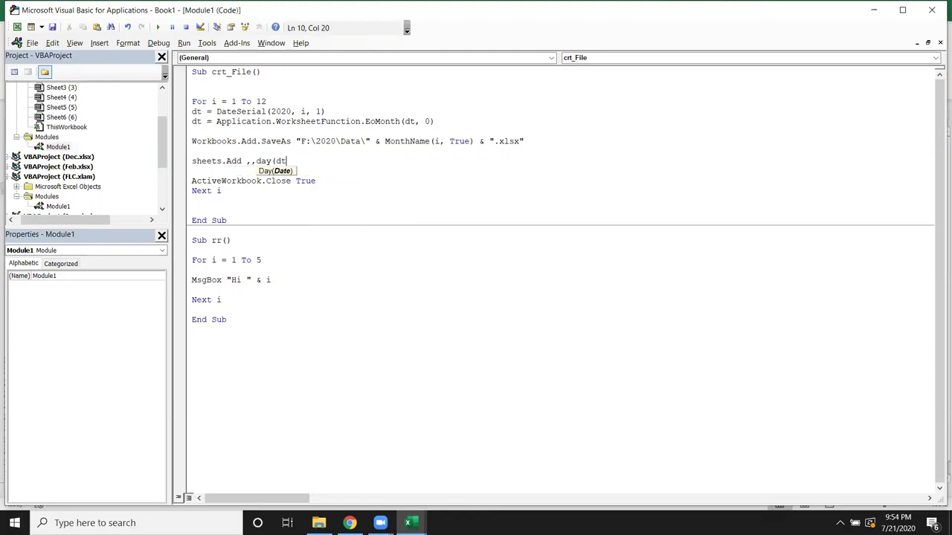
{"action": "type", "text": ")"}
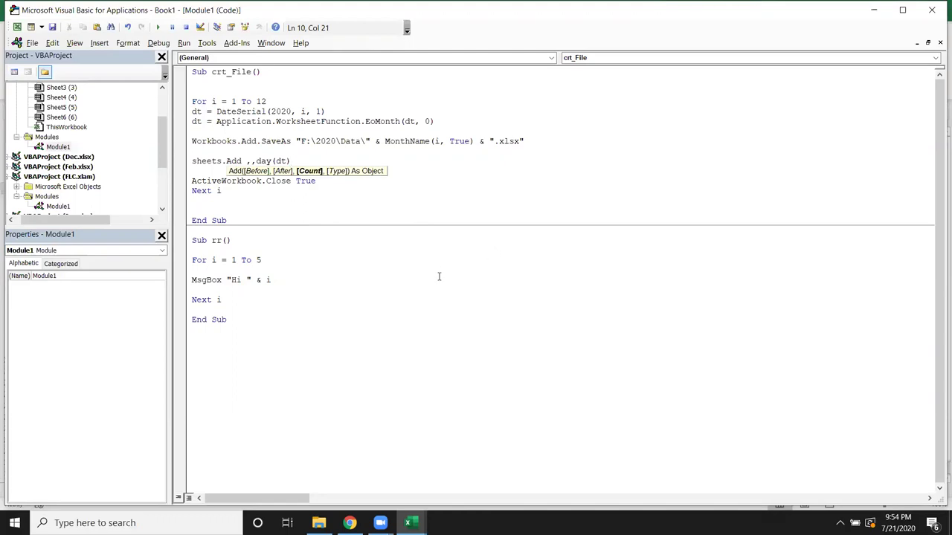
{"action": "left_click", "coordinate": [451, 261]}
{"action": "key", "text": "alt+F11"}
{"action": "left_click", "coordinate": [521, 179]}
- Enter =DAY(K5) in L5 to show the month's day count, 31
{"action": "left_click", "coordinate": [524, 185]}
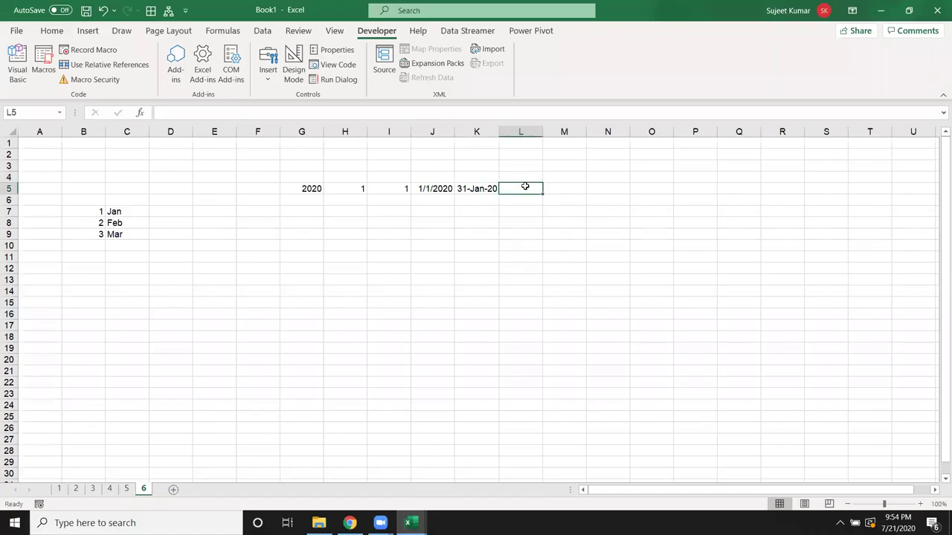
{"action": "type", "text": "=day("}
{"action": "key", "text": "Left"}
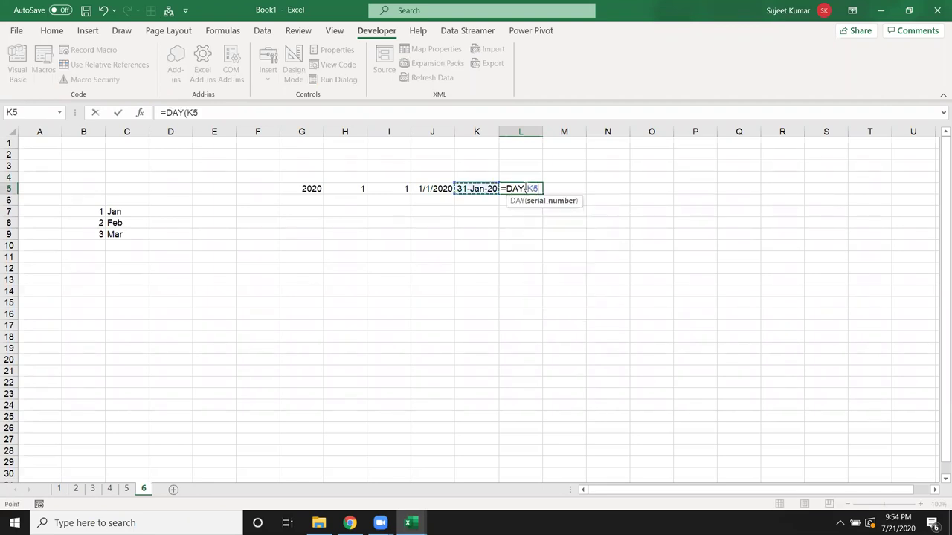
{"action": "key", "text": "Return"}
{"action": "left_click", "coordinate": [524, 186]}
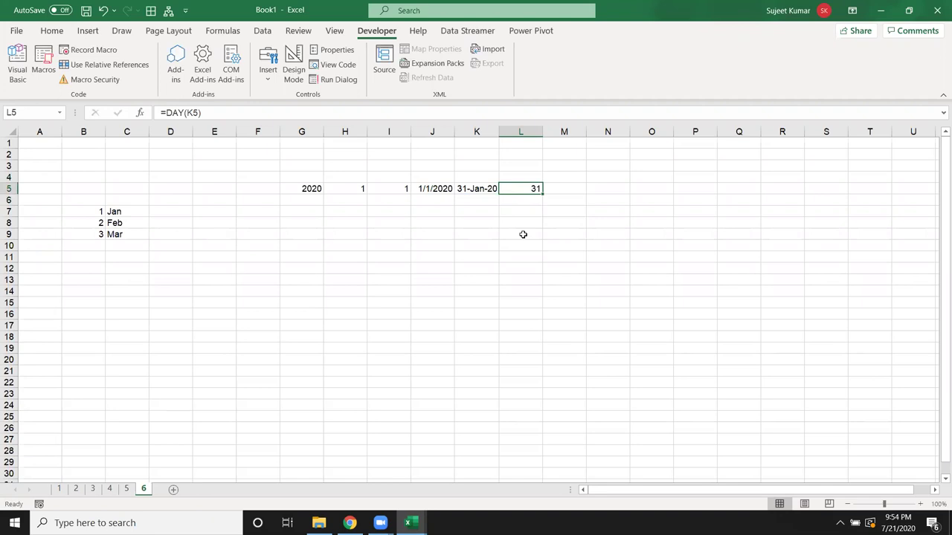
- Test the month number in H5 with 2, then 3 (31-Mar-20, 31)
{"action": "left_click", "coordinate": [358, 188]}
{"action": "type", "text": "2"}
{"action": "key", "text": "Return"}
{"action": "key", "text": "Up"}
{"action": "type", "text": "3"}
{"action": "key", "text": "Return"}
{"action": "key", "text": "Up"}
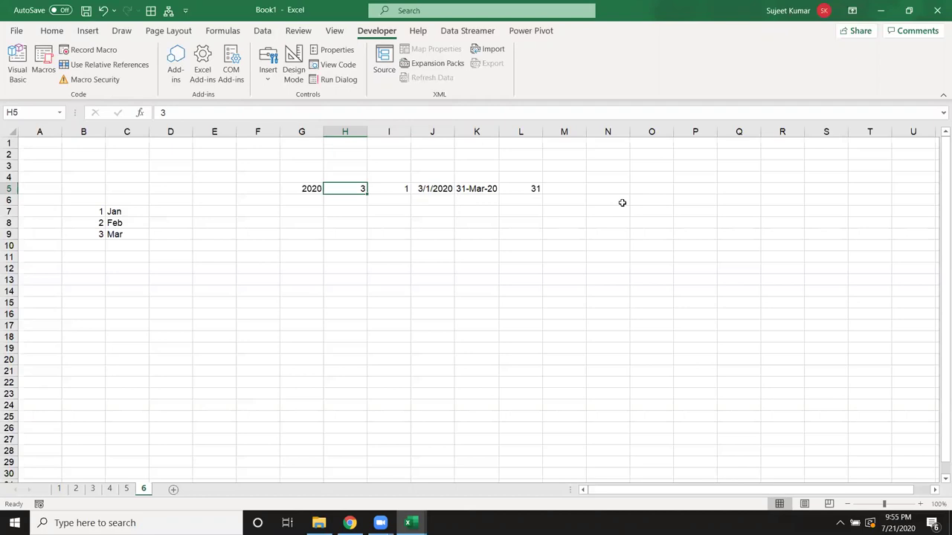
{"action": "key", "text": "alt+F11"}
{"action": "key", "text": "Down"}
{"action": "key", "text": "Down"}
{"action": "key", "text": "Down"}
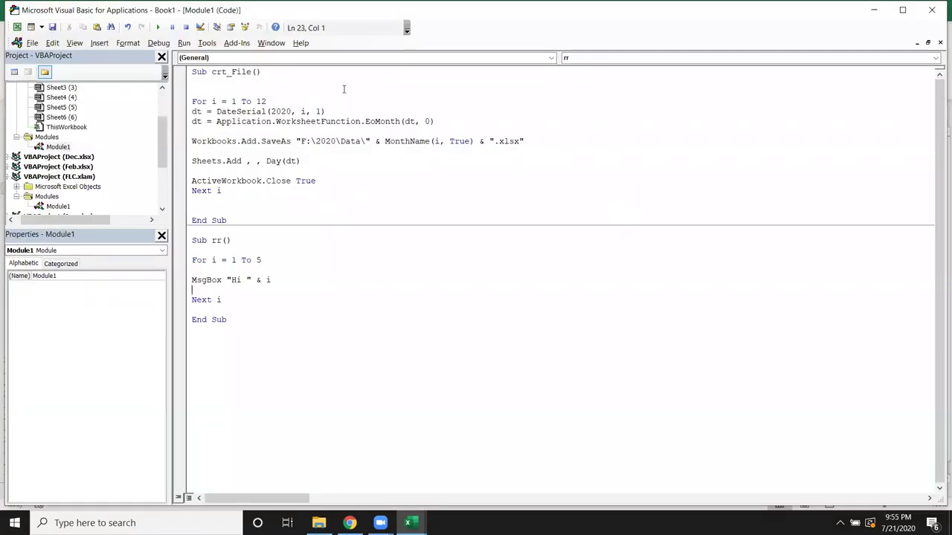
- Change the line to Sheets.Add , , Day(dt) - Sheets.Count, with a blank line before ActiveWorkbook.Close
{"action": "left_click", "coordinate": [322, 166]}
{"action": "key", "text": "Up"}
{"action": "key", "text": "Up"}
{"action": "key", "text": "shift+Down"}
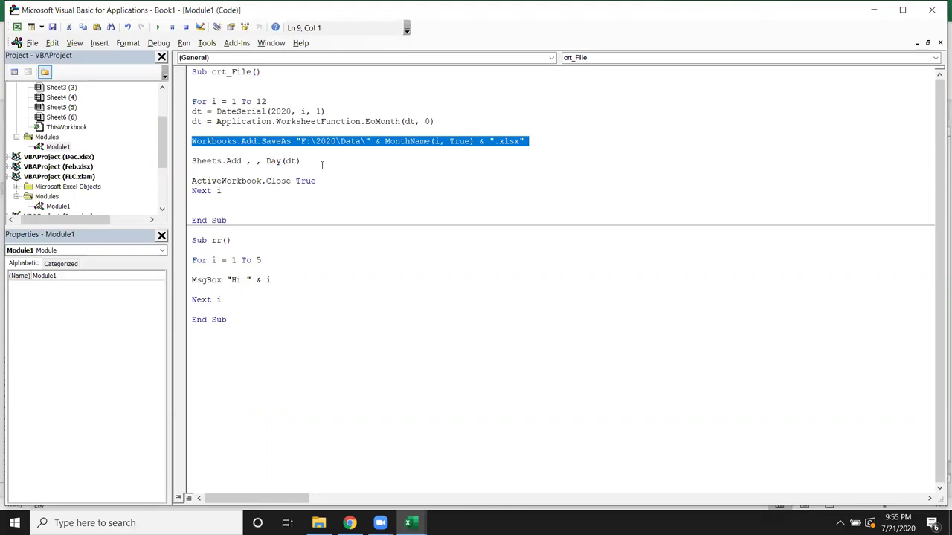
{"action": "key", "text": "Right"}
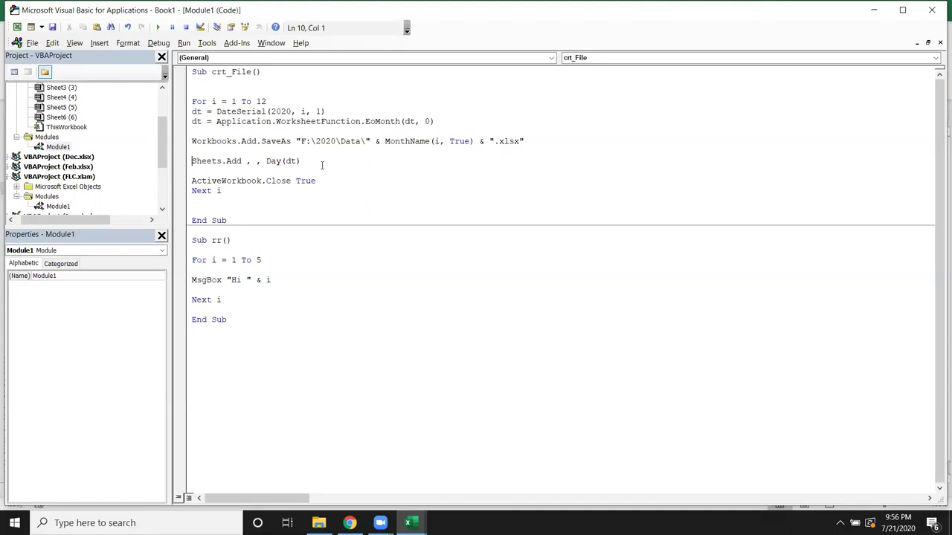
{"action": "left_click", "coordinate": [323, 165]}
{"action": "type", "text": "-sheets.co"}
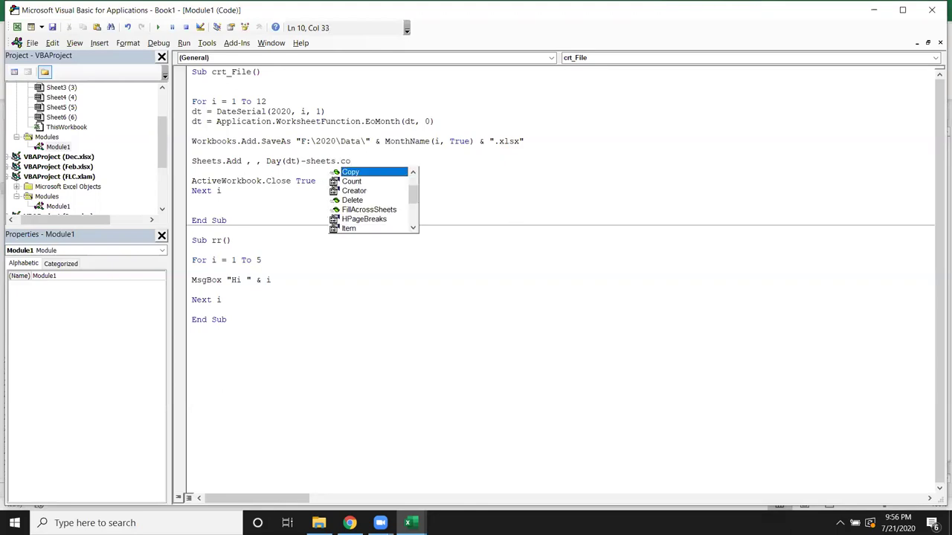
{"action": "type", "text": "u"}
{"action": "key", "text": "Tab"}
{"action": "key", "text": "Return"}
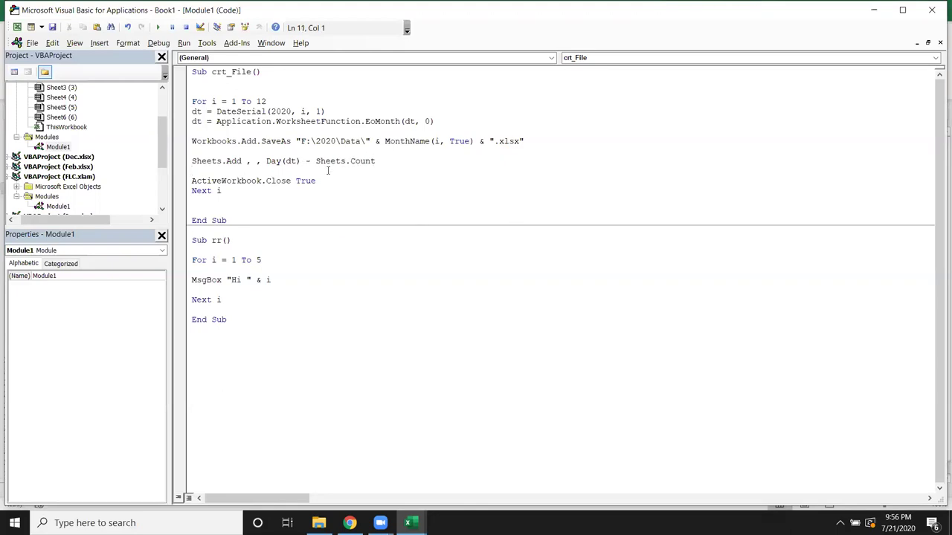
{"action": "key", "text": "Return"}
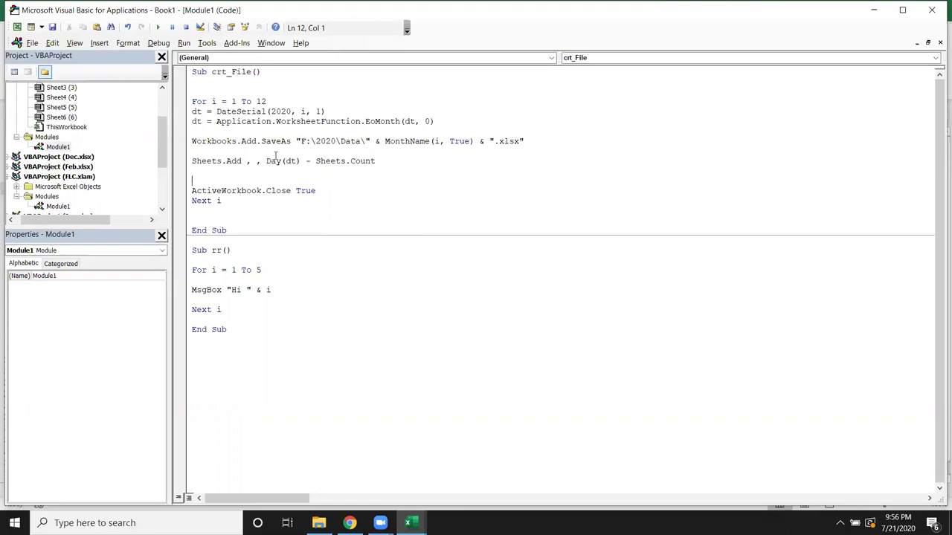
{"action": "left_click", "coordinate": [246, 160]}
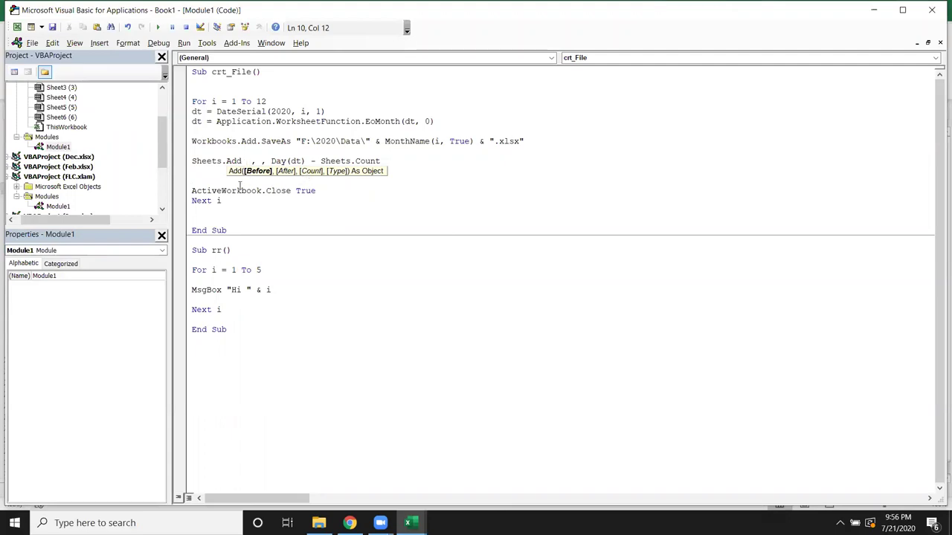
- In the rr procedure, add a test line Sheets.Add , , 5 after Next i
{"action": "left_click", "coordinate": [225, 320]}
{"action": "key", "text": "Return"}
{"action": "key", "text": "Return"}
{"action": "type", "text": "sheet.a"}
{"action": "key", "text": "BackSpace"}
{"action": "key", "text": "BackSpace"}
{"action": "key", "text": "BackSpace"}
{"action": "type", "text": "ts.ad"}
{"action": "key", "text": "Return"}
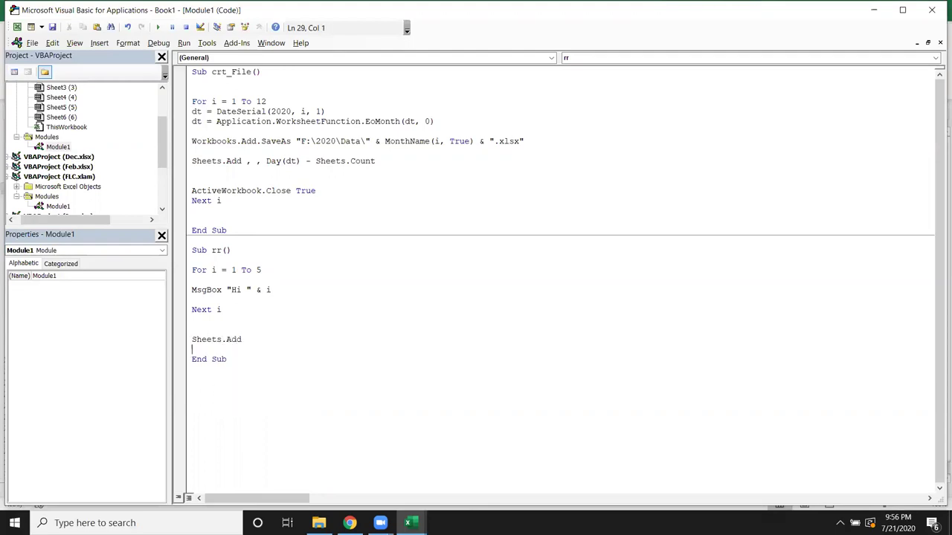
{"action": "left_click", "coordinate": [264, 336]}
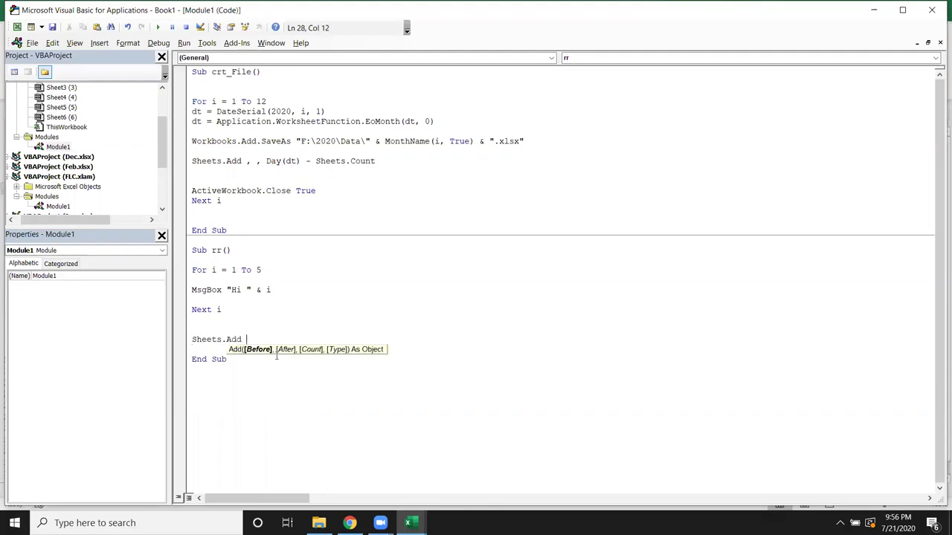
{"action": "type", "text": ",,"}
{"action": "type", "text": "5"}
{"action": "key", "text": "Return"}
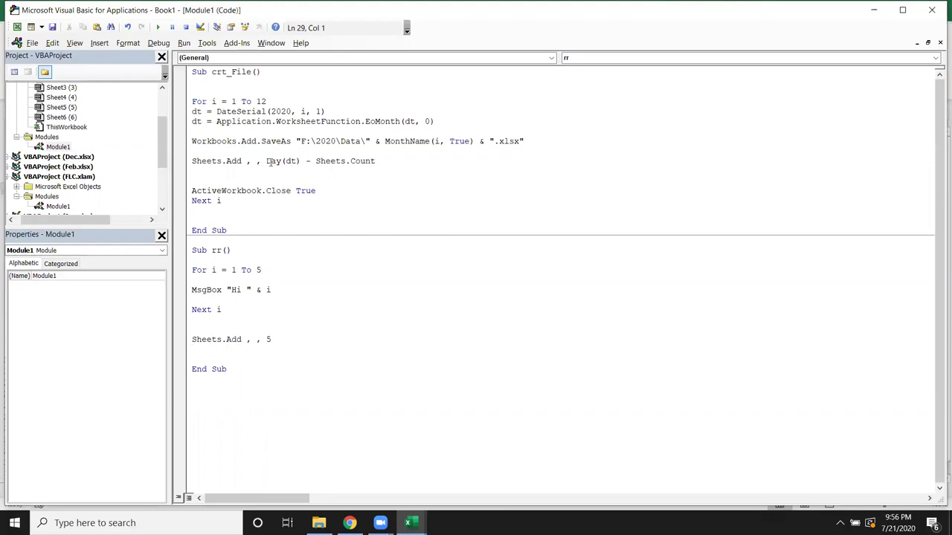
- Compare crt_File's Day(dt) sheet-count expression with the rr Sheets.Add , , 5 line
{"action": "left_click_drag", "start_coordinate": [266, 161], "coordinate": [301, 160]}
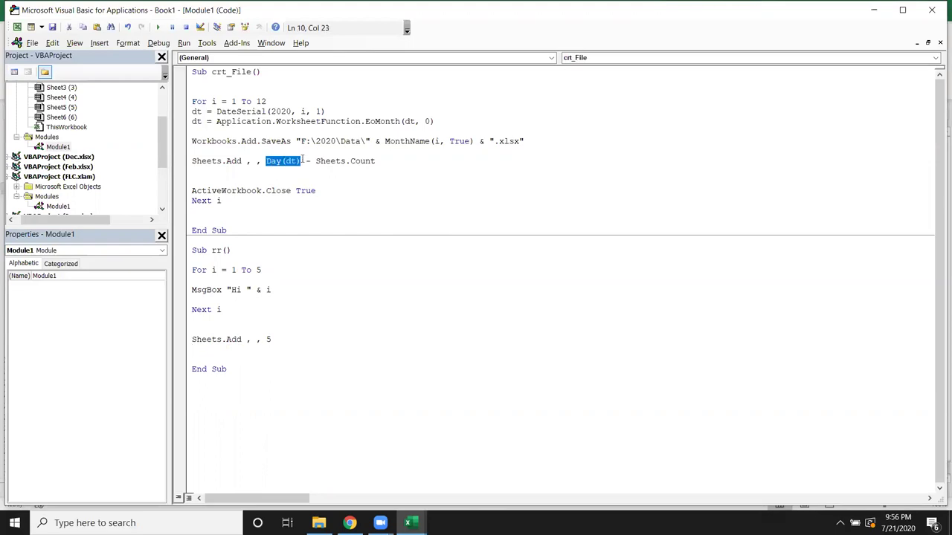
{"action": "double_click", "coordinate": [219, 121]}
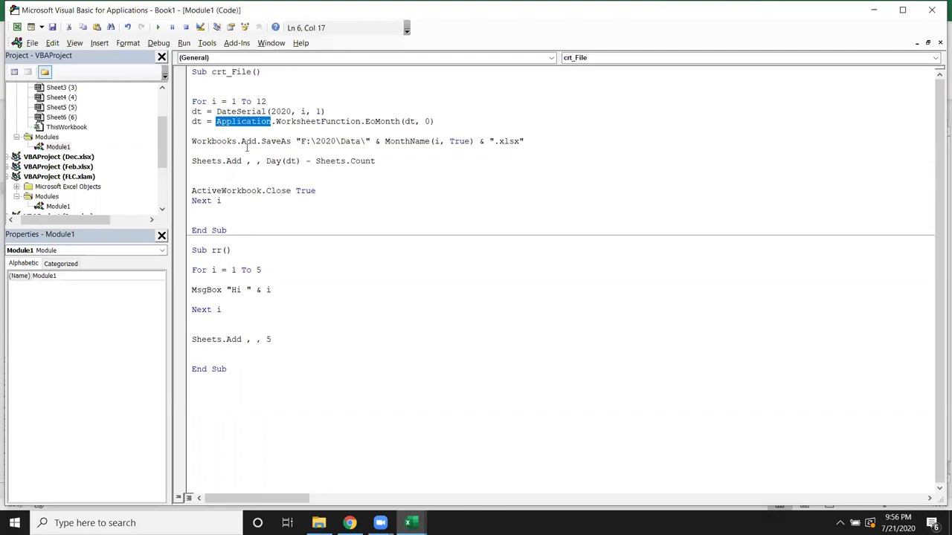
{"action": "mouse_move", "coordinate": [300, 160]}
{"action": "left_mouse_down"}
{"action": "mouse_move", "coordinate": [267, 161]}
{"action": "mouse_move", "coordinate": [375, 160]}
{"action": "left_mouse_up"}
{"action": "left_click", "coordinate": [310, 161]}
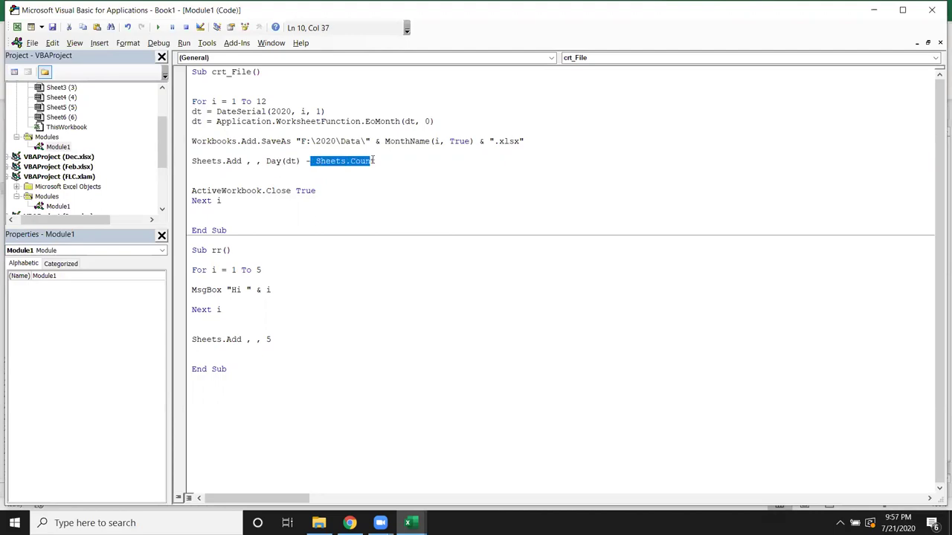
{"action": "left_click", "coordinate": [378, 171]}
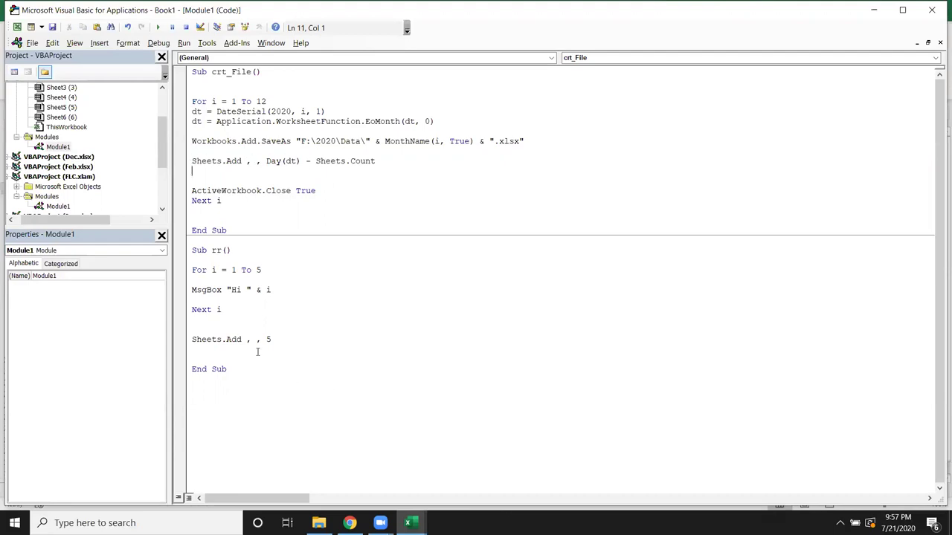
{"action": "left_click_drag", "start_coordinate": [270, 339], "coordinate": [185, 341]}
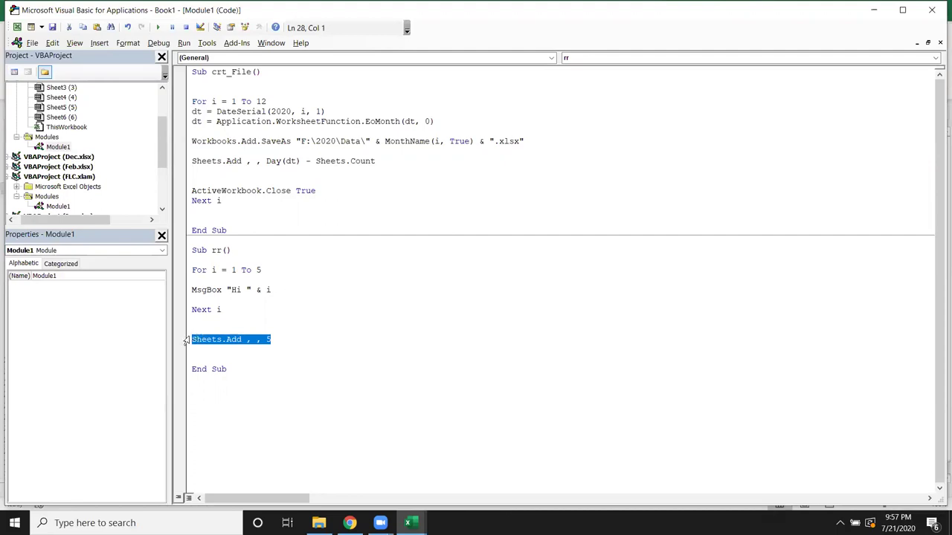
{"action": "left_click", "coordinate": [241, 172]}
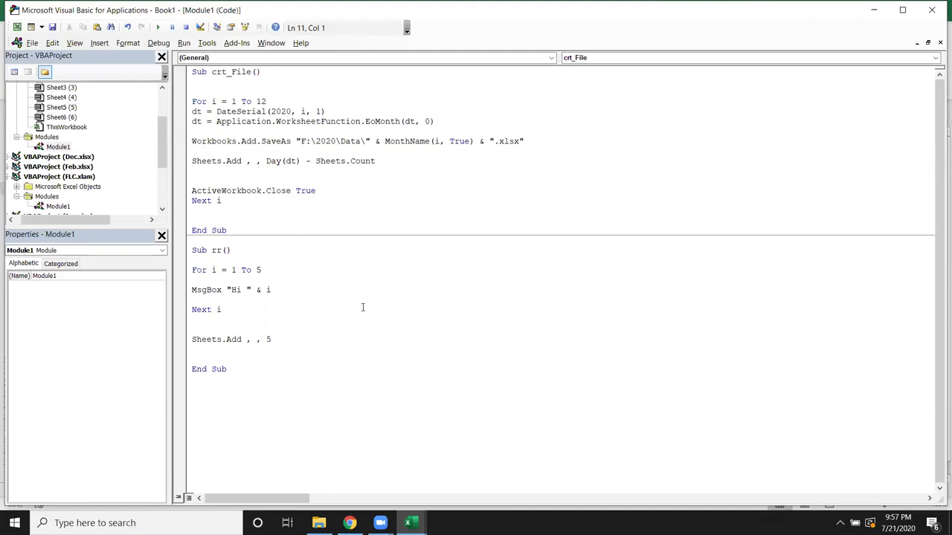
- Under Sheets.Add in rr, add Sheets("Sheet1").Name = 1 and Sheets(1).Name = 1
{"action": "left_click", "coordinate": [246, 340]}
{"action": "key", "text": "Down"}
{"action": "key", "text": "Return"}
{"action": "key", "text": "Up"}
{"action": "type", "text": "sheets"}
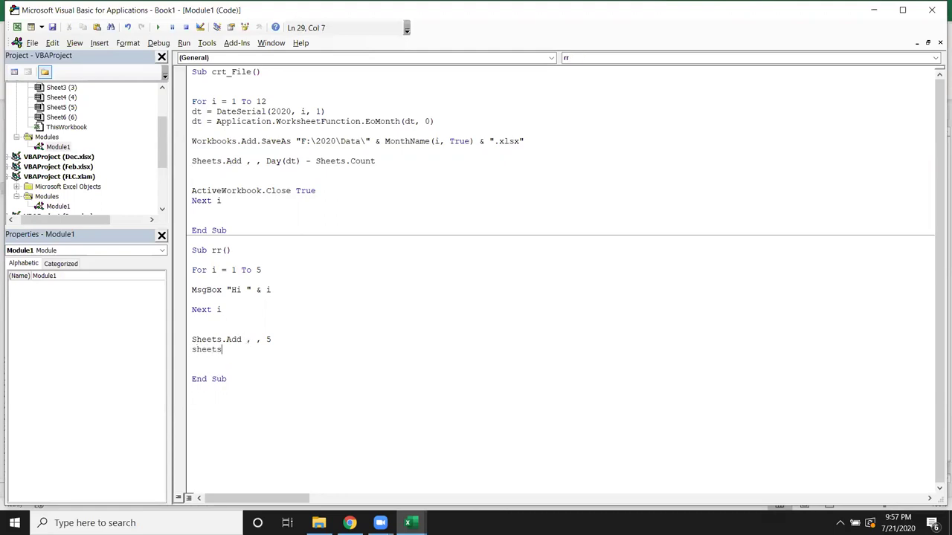
{"action": "type", "text": "(\"Sheet1\").name = 1"}
{"action": "key", "text": "Return"}
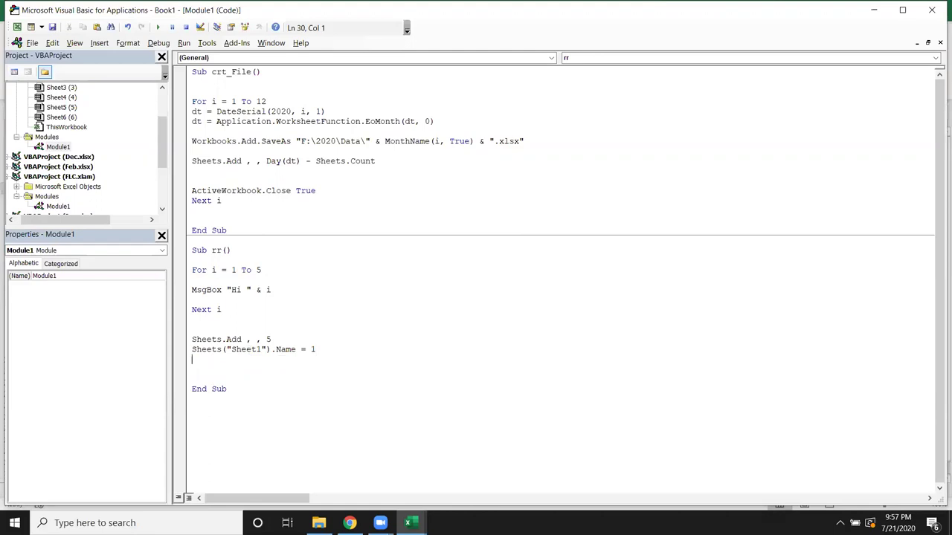
{"action": "type", "text": "sheets(1"}
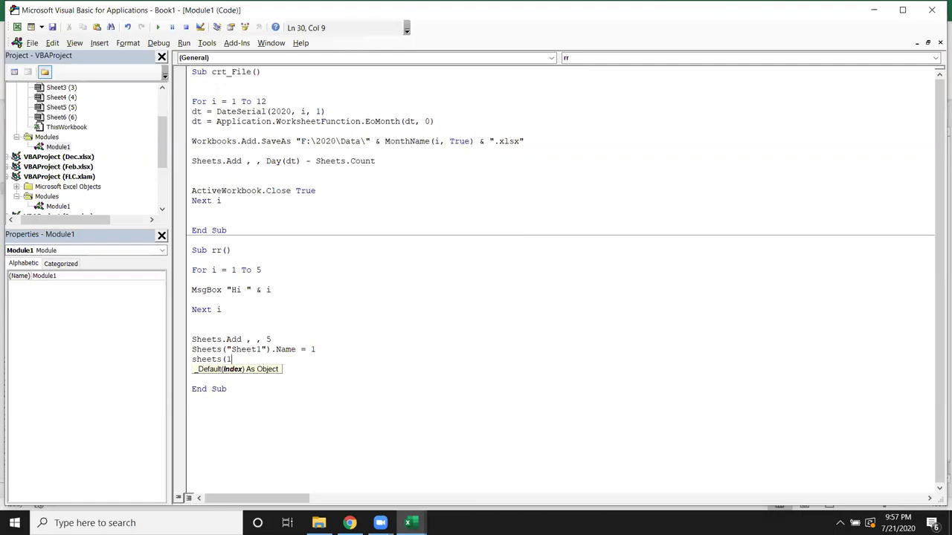
{"action": "type", "text": ").name=1"}
{"action": "key", "text": "Return"}
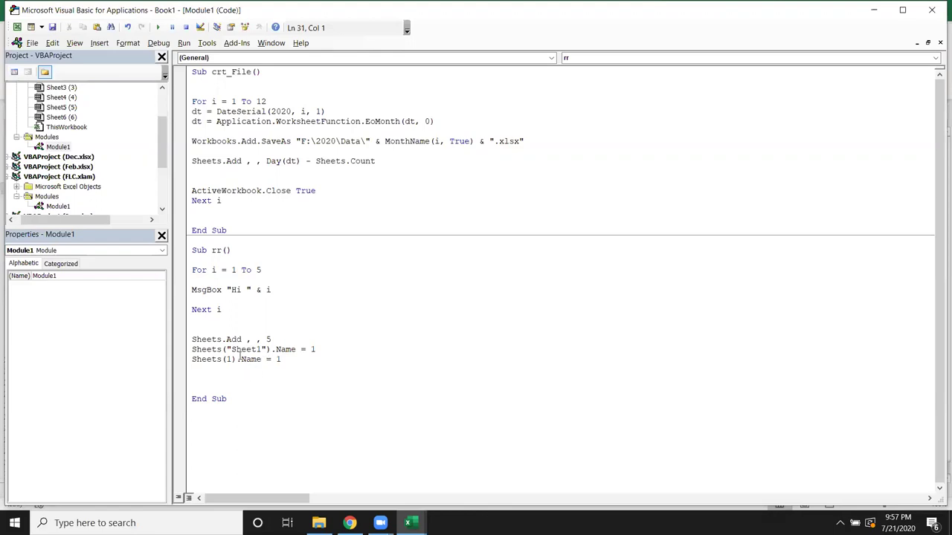
{"action": "double_click", "coordinate": [244, 348]}
- In the Excel workbook, drag sheet 6 to the first tab position
{"action": "left_click", "coordinate": [233, 359]}
{"action": "key", "text": "alt+F11"}
{"action": "left_click", "coordinate": [59, 489]}
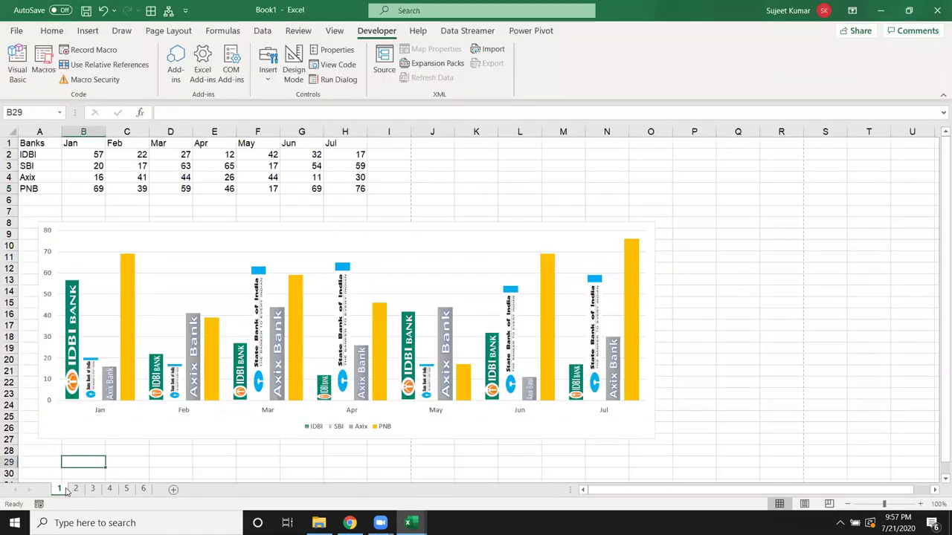
{"action": "left_click_drag", "start_coordinate": [144, 489], "coordinate": [58, 487]}
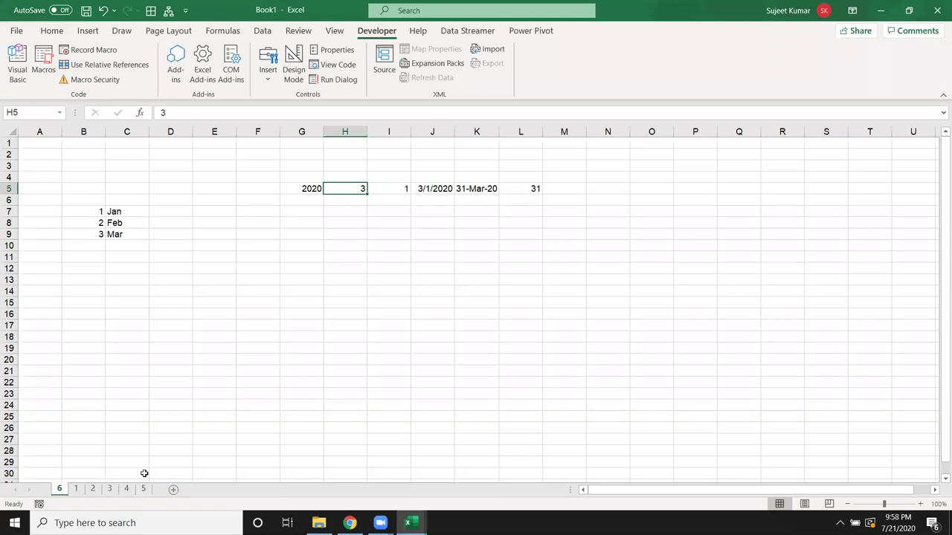
{"action": "key", "text": "alt+F11"}
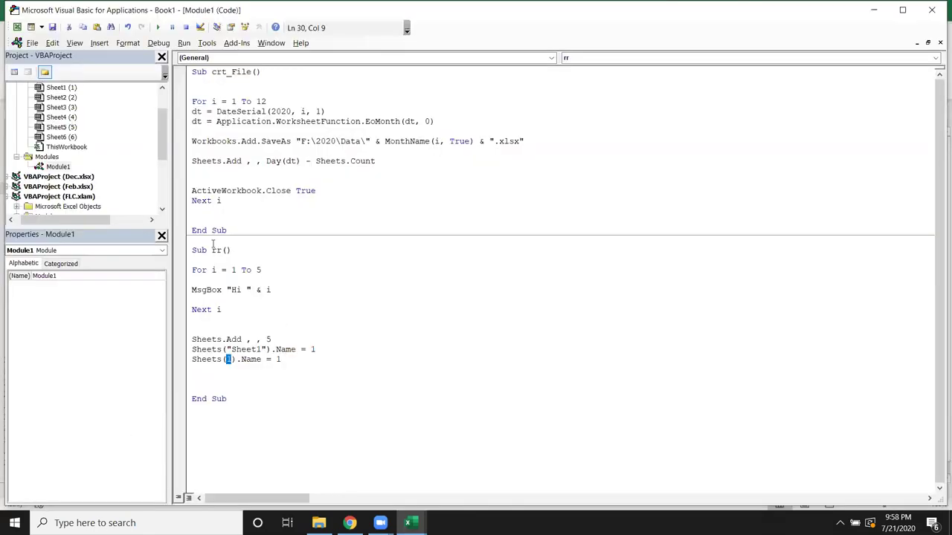
- Below Sheets.Add, insert an indented test line Sheets(1).Name = 1
{"action": "left_click", "coordinate": [227, 172]}
{"action": "key", "text": "Return"}
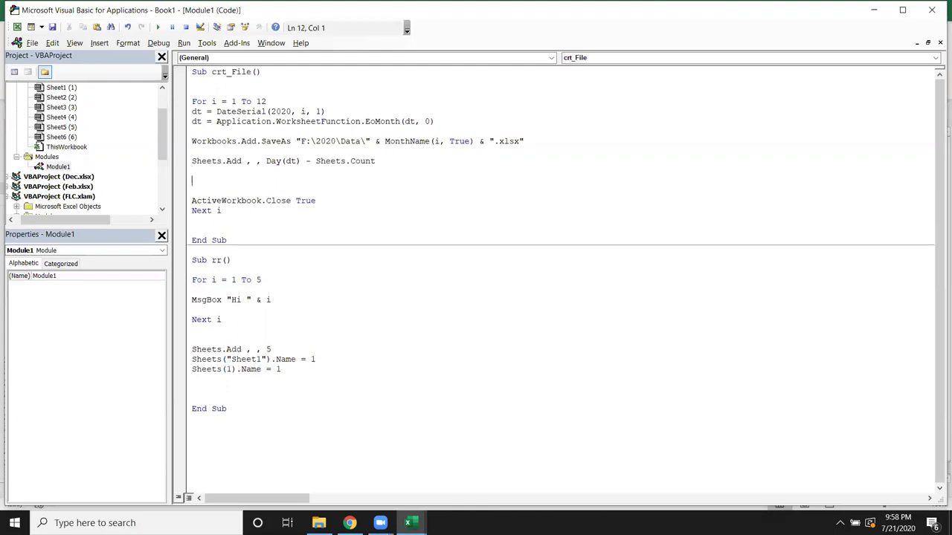
{"action": "key", "text": "Return"}
{"action": "key", "text": "Return"}
{"action": "key", "text": "Up"}
{"action": "key", "text": "Up"}
{"action": "key", "text": "Tab"}
{"action": "type", "text": "for"}
{"action": "key", "text": "BackSpace"}
{"action": "key", "text": "BackSpace"}
{"action": "key", "text": "BackSpace"}
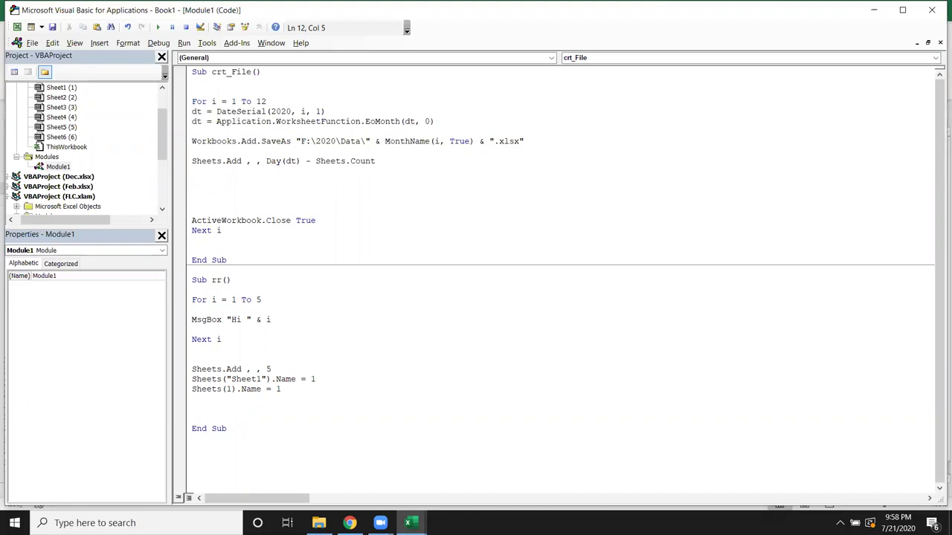
{"action": "type", "text": "sheets(1).name ="}
{"action": "key", "text": "BackSpace"}
{"action": "type", "text": "= 1"}
{"action": "key", "text": "Return"}
- Add and then delete a Sheets(2).Name = 2 test line, leaving a blank line above Sheets(1).Name
{"action": "type", "text": "sheets("}
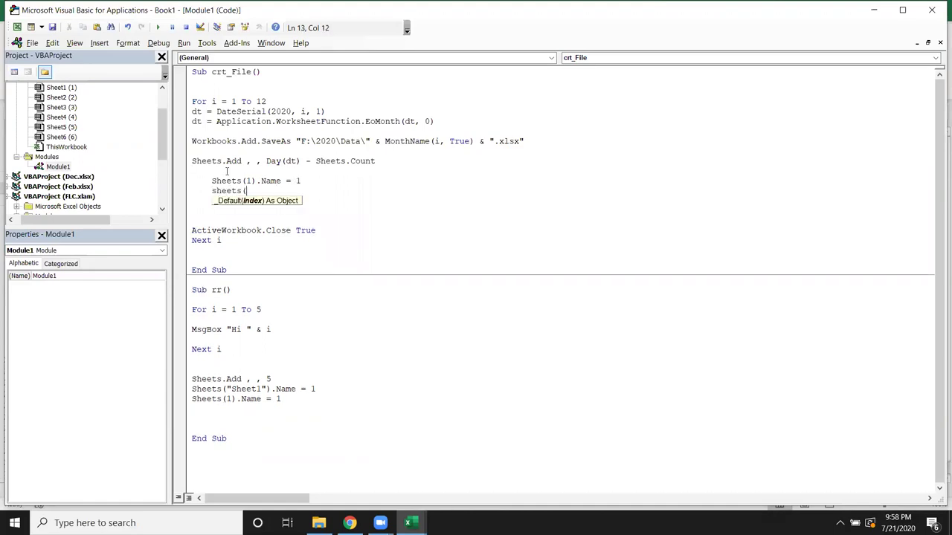
{"action": "type", "text": "2).name = 2"}
{"action": "key", "text": "Return"}
{"action": "key", "text": "Up"}
{"action": "key", "text": "shift+Down"}
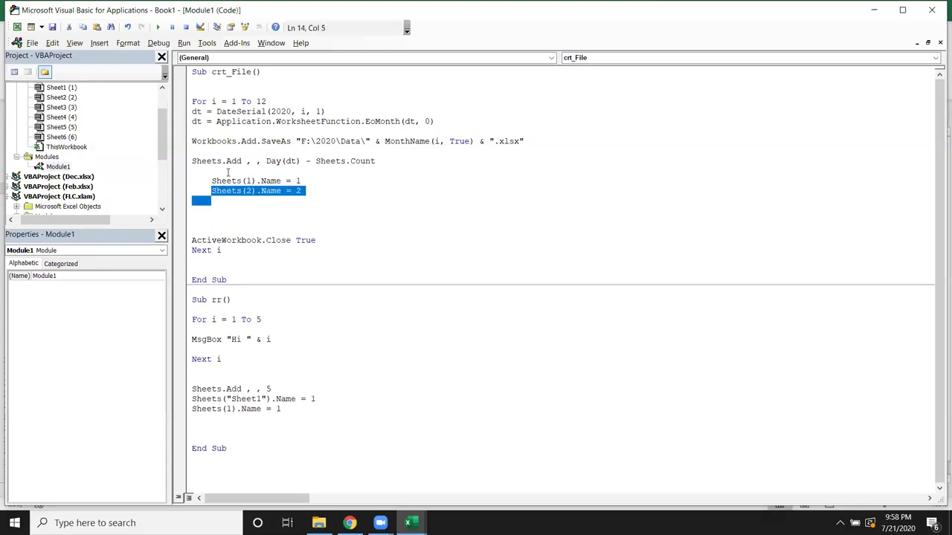
{"action": "key", "text": "Delete"}
{"action": "key", "text": "Up"}
{"action": "key", "text": "Return"}
{"action": "key", "text": "Up"}
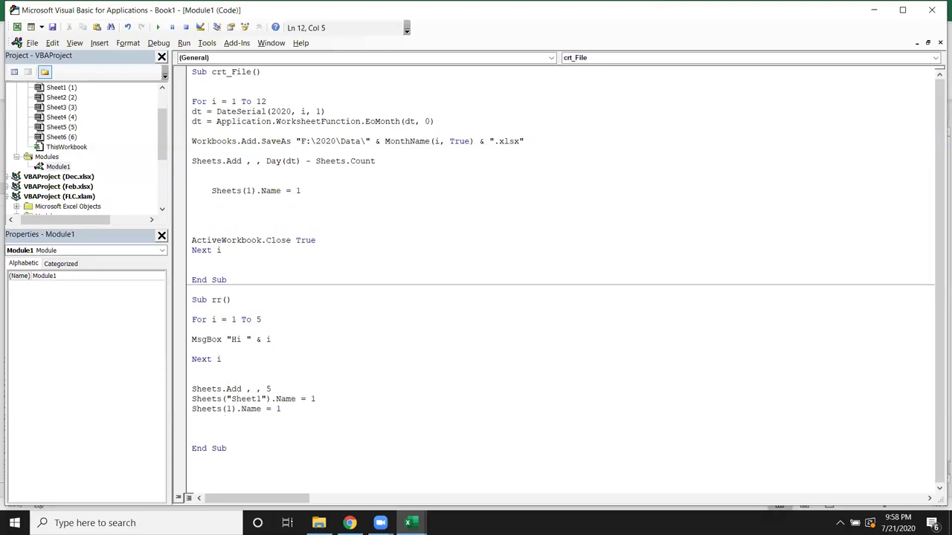
- Wrap the renaming line in For j = 1 To Day(dt) … Next j, naming Sheets(j) "Data" & j
{"action": "type", "text": "for j = 1 to "}
{"action": "type", "text": "day(dt)"}
{"action": "left_click", "coordinate": [229, 199]}
{"action": "type", "text": "ne"}
{"action": "type", "text": "xt j"}
{"action": "left_click", "coordinate": [270, 207]}
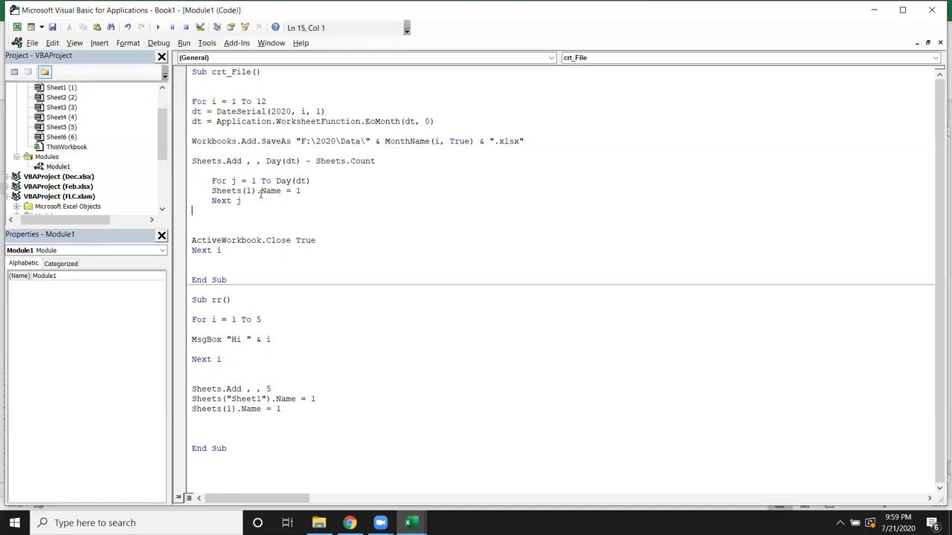
{"action": "key", "text": "BackSpace"}
{"action": "type", "text": "j"}
{"action": "type", "text": "j"}
{"action": "double_click", "coordinate": [298, 192]}
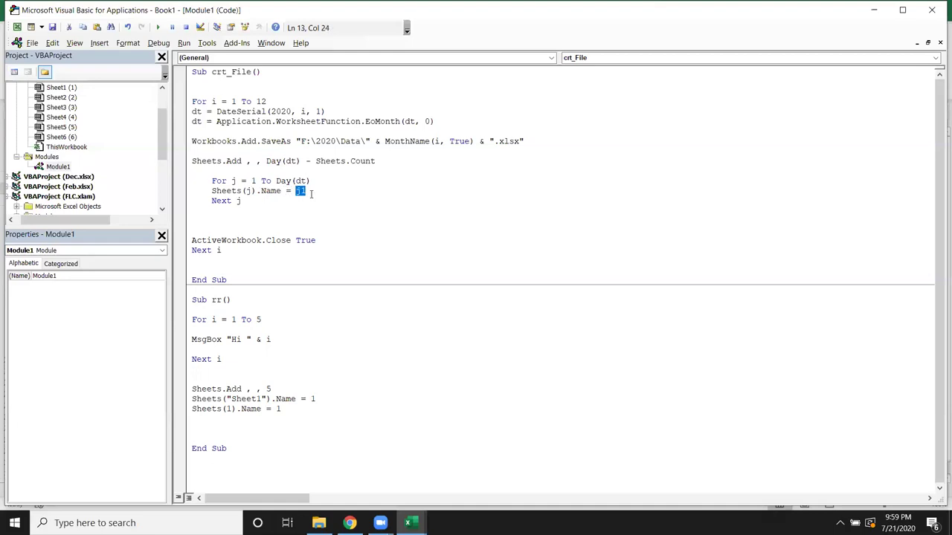
{"action": "key", "text": "BackSpace"}
{"action": "left_click", "coordinate": [301, 202]}
{"action": "left_click", "coordinate": [297, 191]}
{"action": "type", "text": "\"Data\" & j"}
- Add MsgBox "Files and Sheet Created" on a new line after Next i
{"action": "left_click", "coordinate": [243, 200]}
{"action": "left_click", "coordinate": [192, 211]}
{"action": "mouse_move", "coordinate": [321, 241]}
{"action": "left_mouse_down"}
{"action": "mouse_move", "coordinate": [207, 254]}
{"action": "mouse_move", "coordinate": [182, 225]}
{"action": "left_mouse_up"}
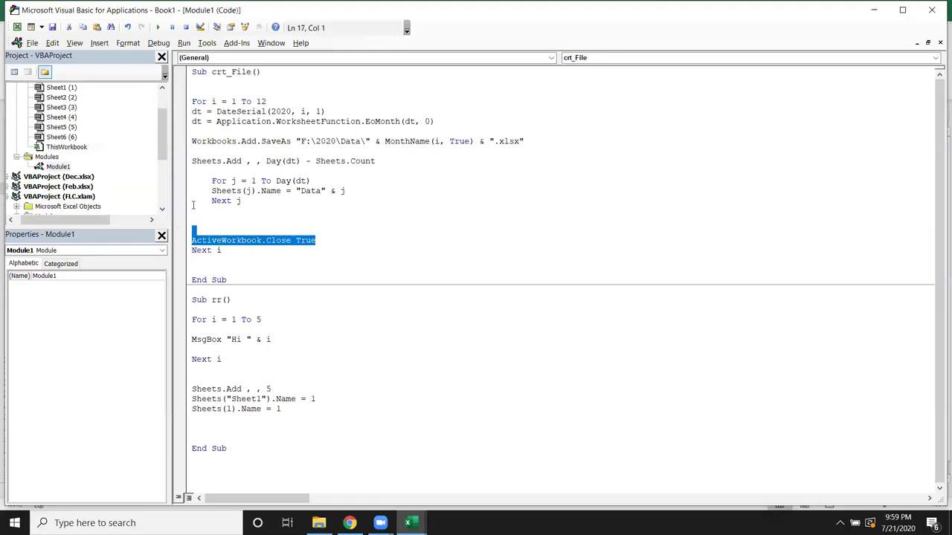
{"action": "left_click", "coordinate": [192, 203]}
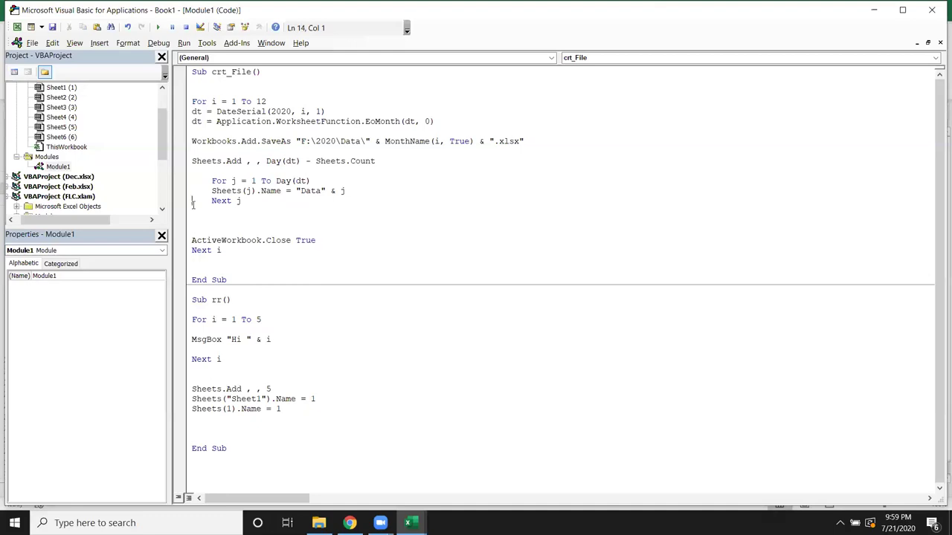
{"action": "left_click", "coordinate": [291, 240]}
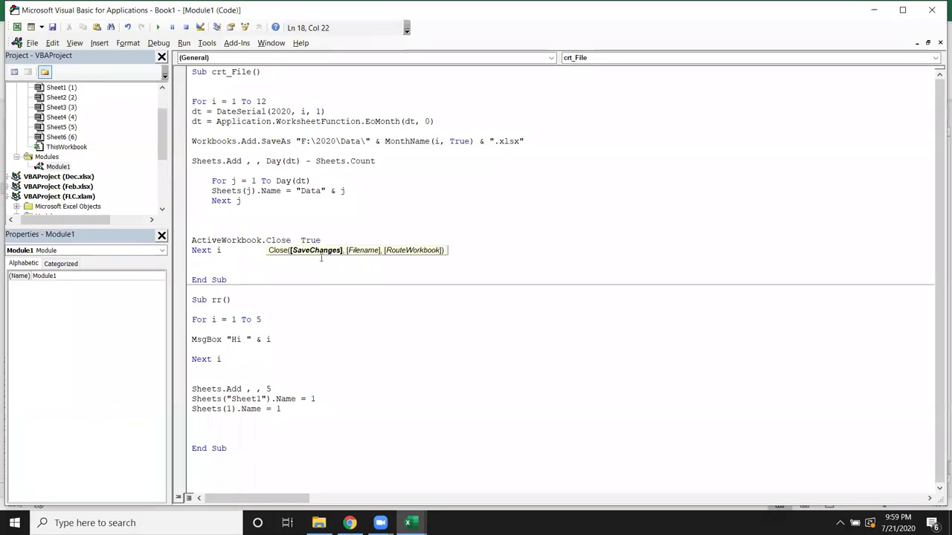
{"action": "left_click", "coordinate": [321, 257]}
{"action": "key", "text": "Return"}
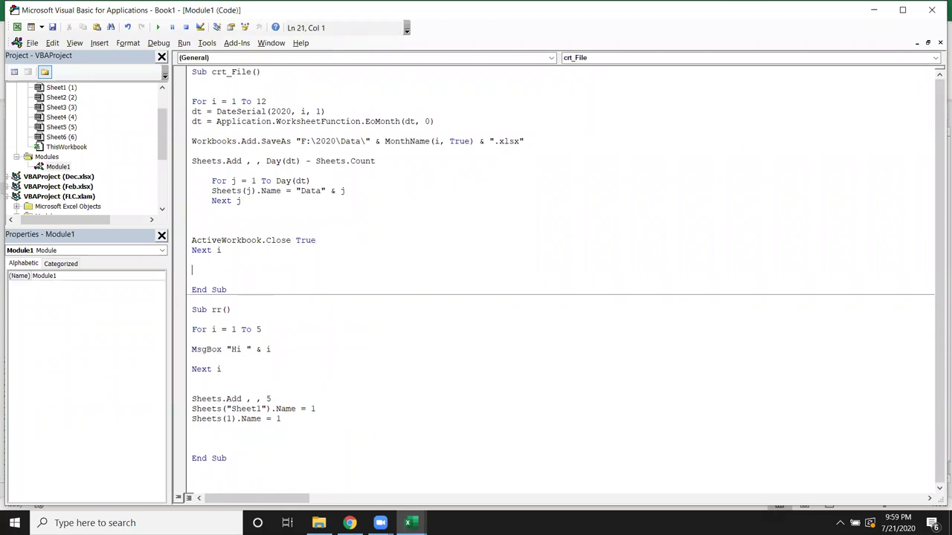
{"action": "type", "text": "msgbo"}
{"action": "type", "text": "x \"File"}
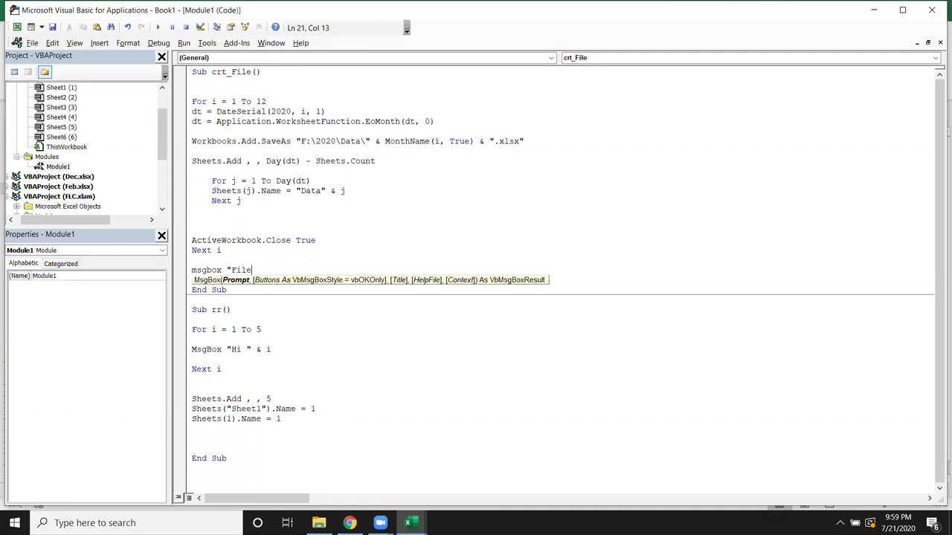
{"action": "key", "text": "BackSpace"}
{"action": "key", "text": "BackSpace"}
{"action": "type", "text": "s"}
{"action": "key", "text": "BackSpace"}
{"action": "type", "text": "es and Sheet"}
{"action": "type", "text": " Created\""}
- Run crt_File from the Macros list and view the new Jan and Feb workbooks in F:\2020\Data
{"action": "left_click", "coordinate": [349, 329]}
{"action": "left_click", "coordinate": [330, 228]}
{"action": "key", "text": "alt+F11"}
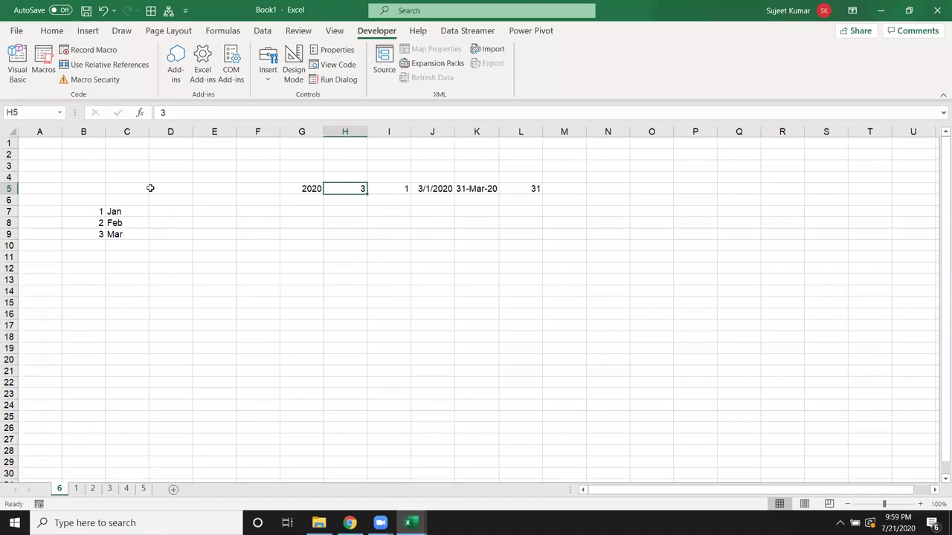
{"action": "left_click", "coordinate": [318, 523]}
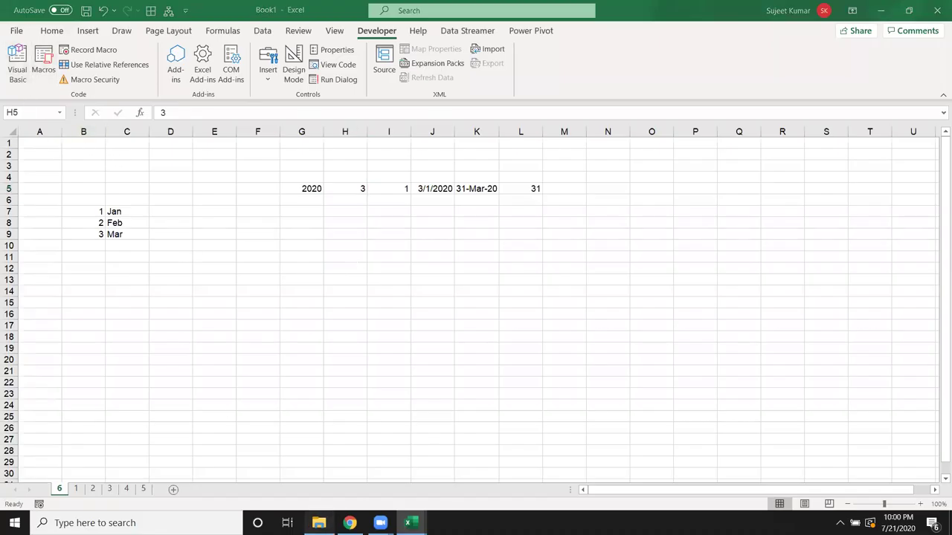
{"action": "key", "text": "alt+Tab"}
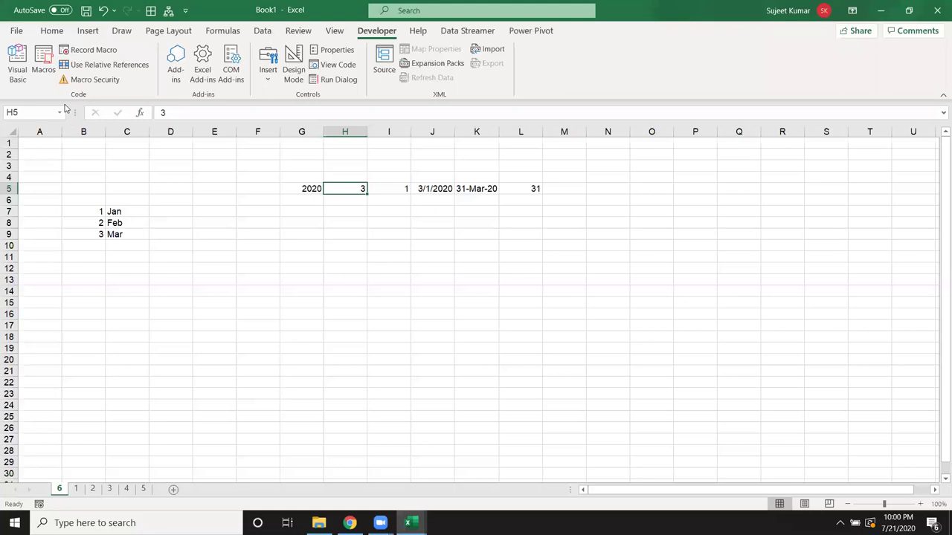
{"action": "left_click", "coordinate": [43, 63]}
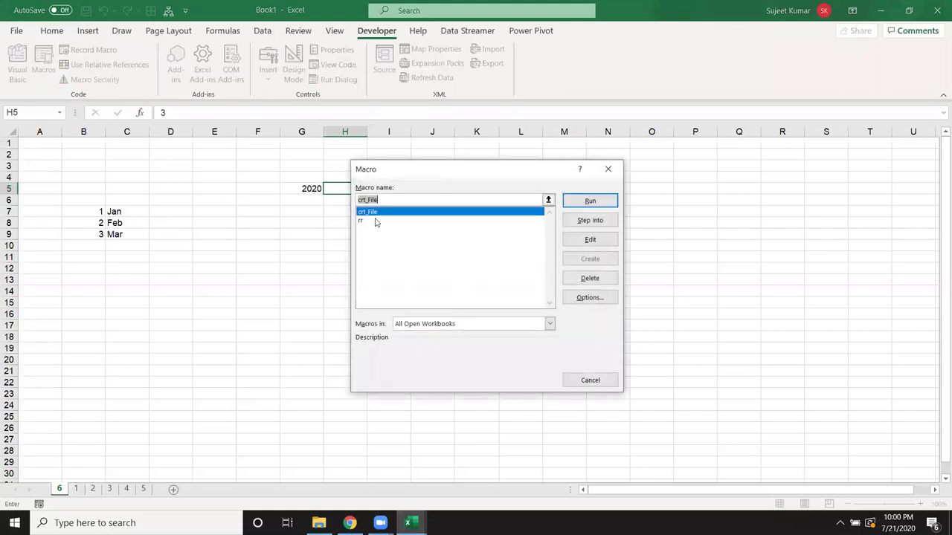
{"action": "left_click", "coordinate": [566, 201]}
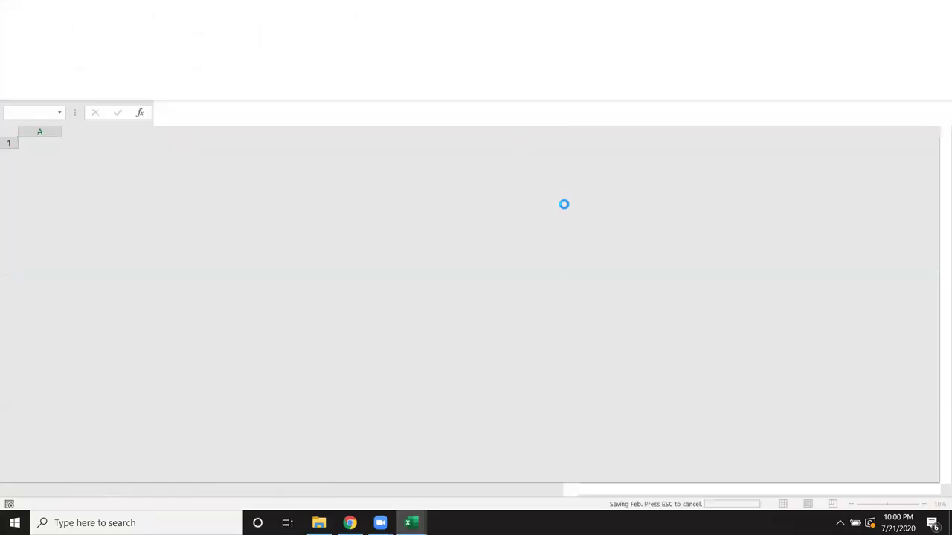
{"action": "left_click", "coordinate": [318, 522]}
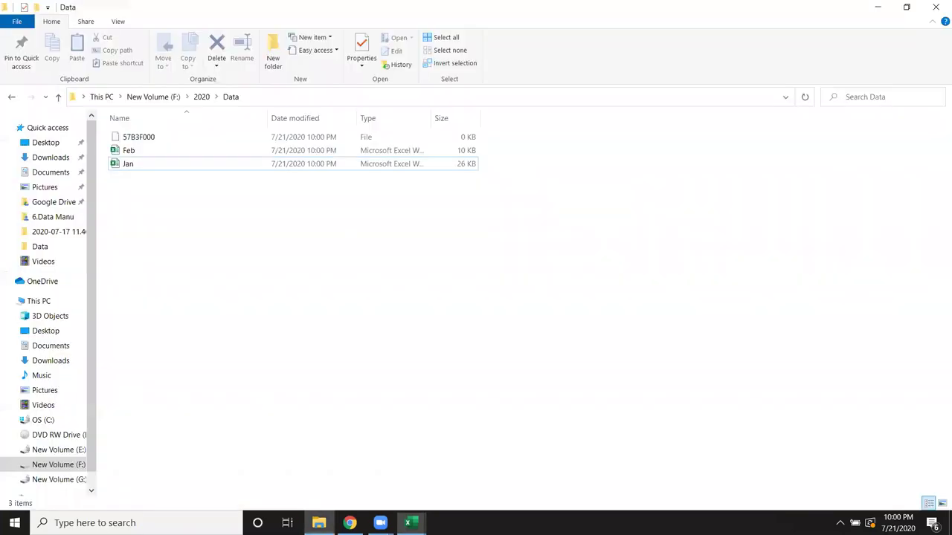
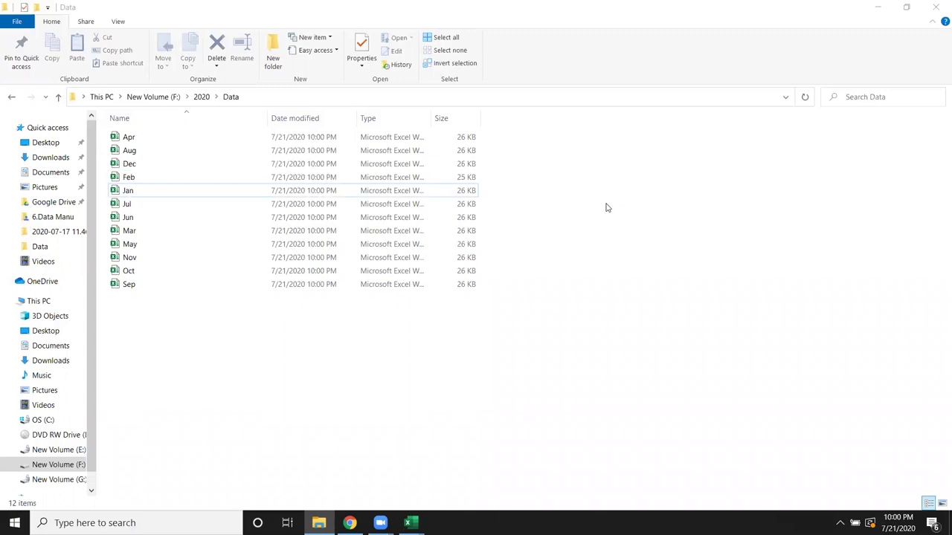
- Pick the Jun workbook from the twelve monthly files in F:\2020\Data
{"action": "left_click", "coordinate": [165, 217]}
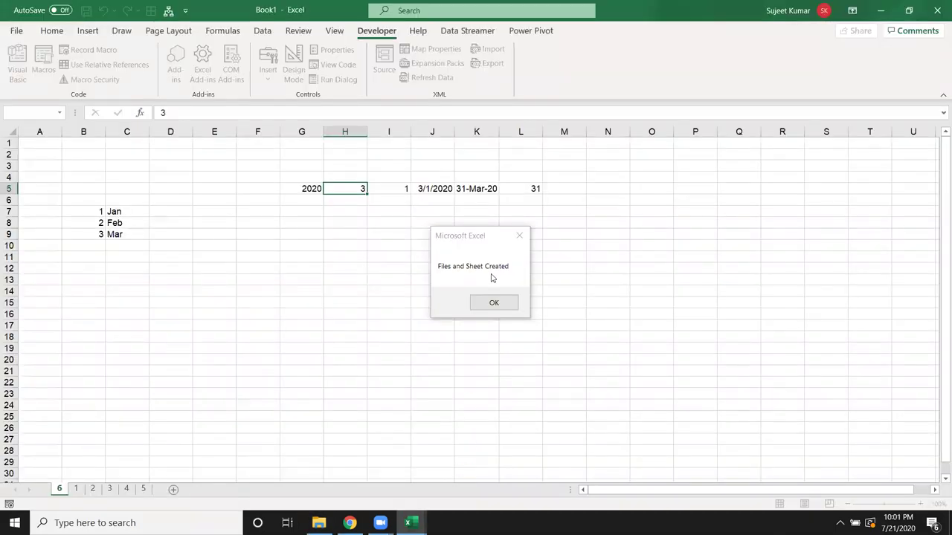
- Dismiss the Files and Sheet Created message and go through Jun's sheets up to Data12
{"action": "left_click", "coordinate": [496, 302]}
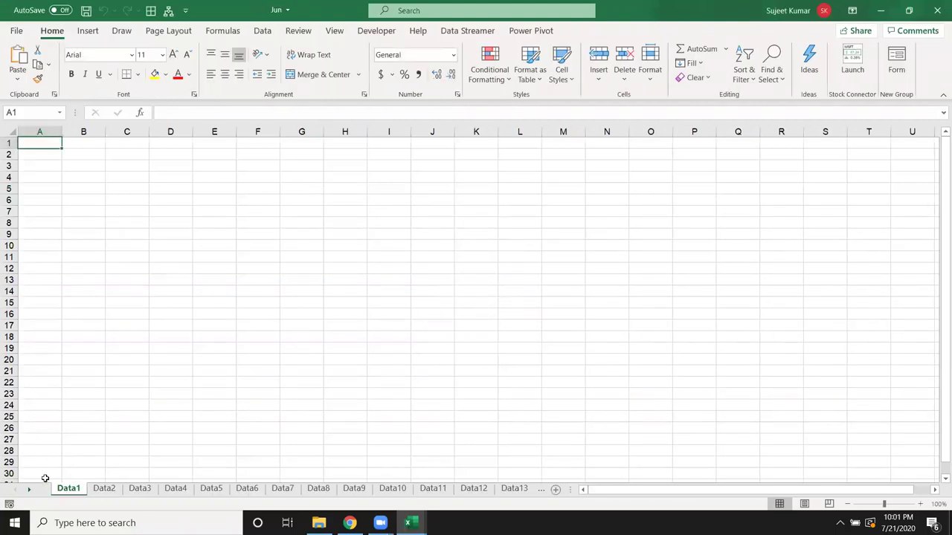
{"action": "left_click", "coordinate": [103, 489]}
{"action": "left_click", "coordinate": [140, 490]}
{"action": "left_click", "coordinate": [173, 490]}
{"action": "left_click", "coordinate": [211, 491]}
{"action": "left_click", "coordinate": [247, 491]}
{"action": "left_click", "coordinate": [274, 489]}
{"action": "left_click", "coordinate": [318, 490]}
{"action": "left_click", "coordinate": [354, 489]}
{"action": "left_click", "coordinate": [393, 489]}
{"action": "left_click", "coordinate": [428, 480]}
{"action": "left_click", "coordinate": [430, 488]}
{"action": "left_click", "coordinate": [474, 488]}
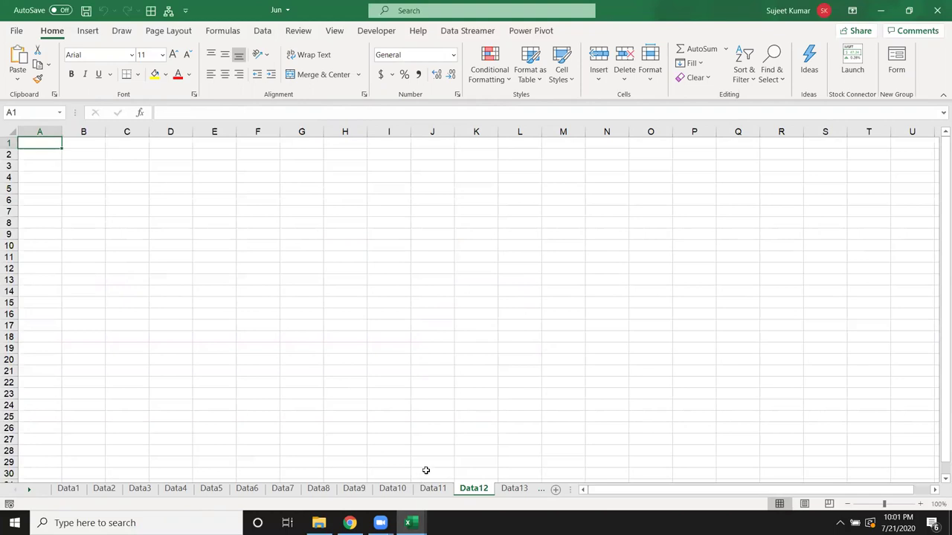
- Scroll the sheet tabs to the end and open the last day sheet, Data30
{"action": "left_click", "coordinate": [31, 490]}
{"action": "left_click", "coordinate": [31, 490]}
{"action": "left_click", "coordinate": [32, 491]}
{"action": "left_click", "coordinate": [31, 491]}
{"action": "left_click", "coordinate": [31, 491]}
{"action": "left_click", "coordinate": [31, 491]}
{"action": "left_click", "coordinate": [31, 490]}
{"action": "left_click", "coordinate": [31, 491]}
{"action": "left_click", "coordinate": [31, 490]}
{"action": "left_click", "coordinate": [31, 491]}
{"action": "left_click", "coordinate": [32, 491]}
{"action": "left_click", "coordinate": [31, 491]}
{"action": "left_click", "coordinate": [31, 490]}
{"action": "left_click", "coordinate": [477, 491]}
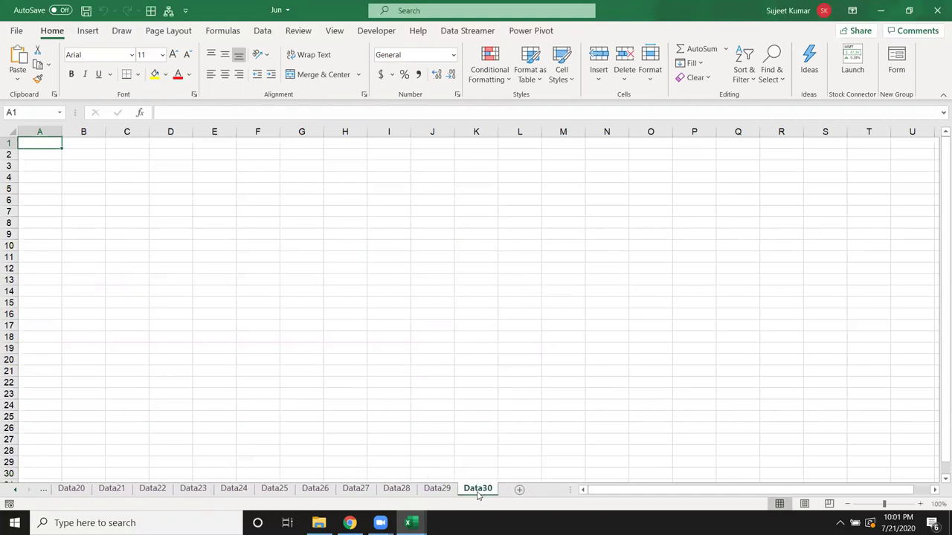
{"action": "left_click", "coordinate": [473, 370]}
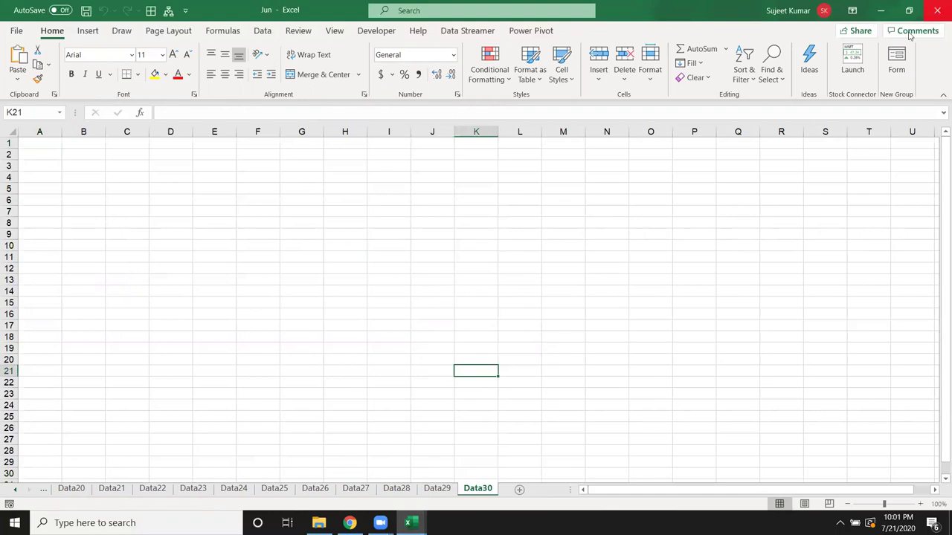
- Return to the VBA editor and place the caret in the crt_File code
{"action": "mouse_move", "coordinate": [407, 523]}
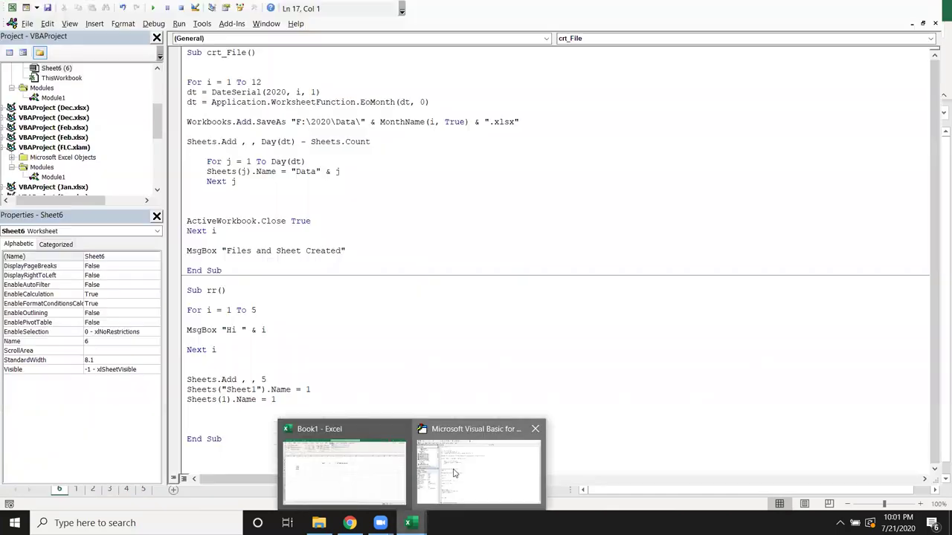
{"action": "left_click", "coordinate": [455, 473]}
{"action": "left_click", "coordinate": [419, 190]}
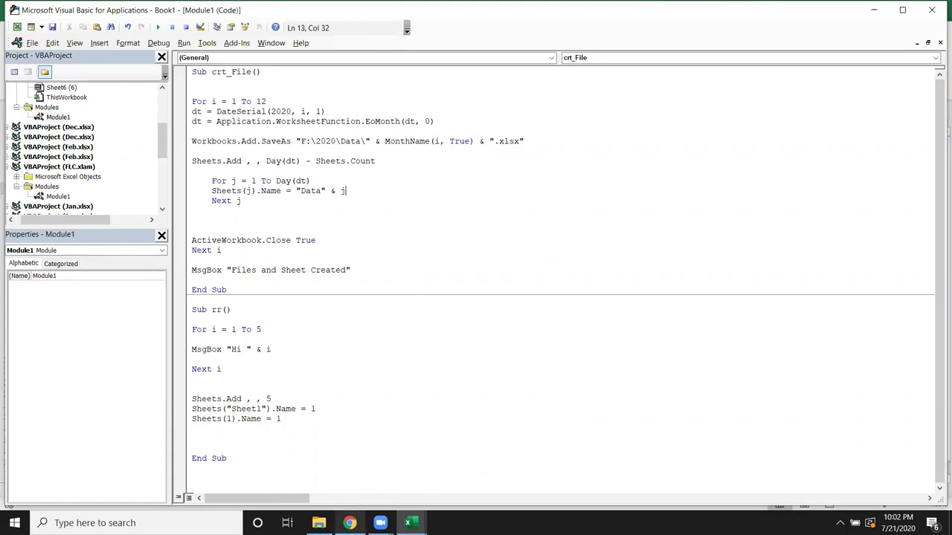
- Load web.whatsapp.com in a new Chrome tab, then go back to the VBA editor
{"action": "mouse_move", "coordinate": [349, 523]}
{"action": "left_click", "coordinate": [349, 468]}
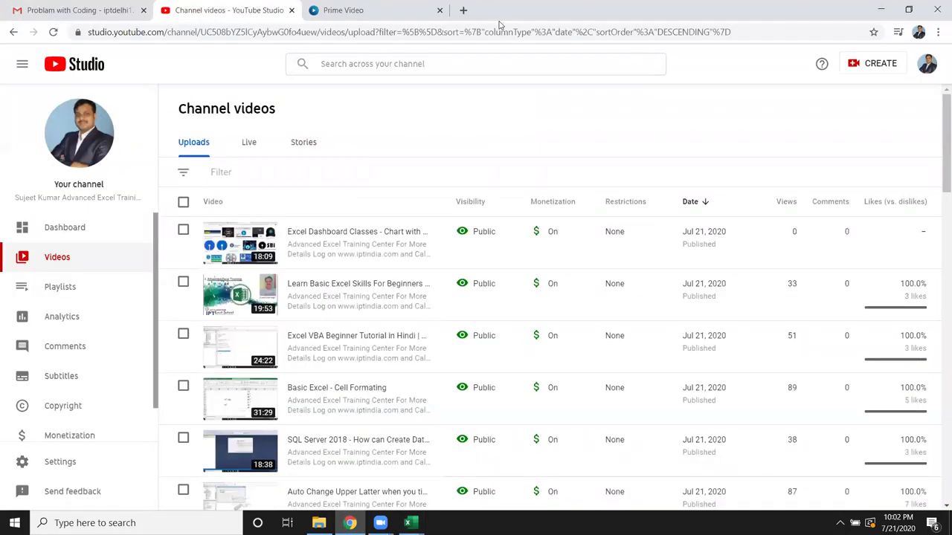
{"action": "key", "text": "ctrl+t"}
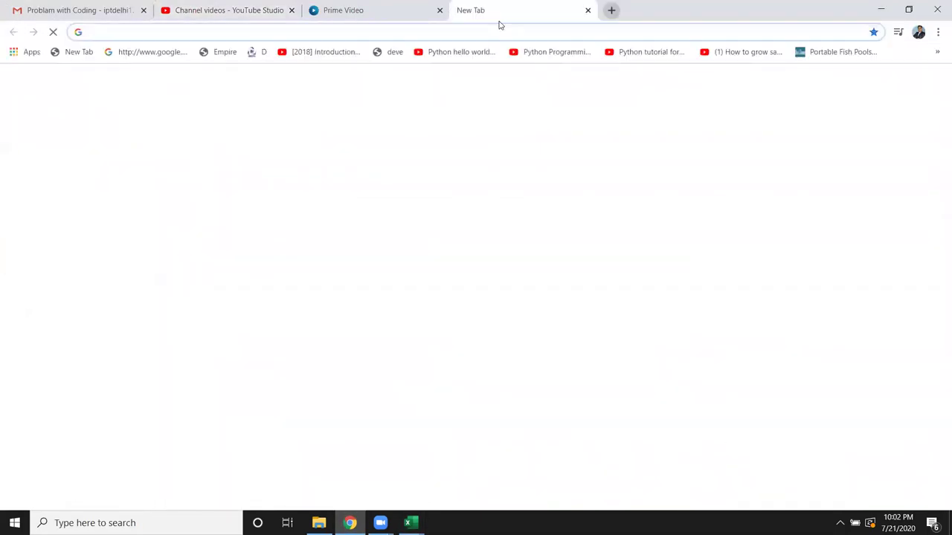
{"action": "type", "text": "we"}
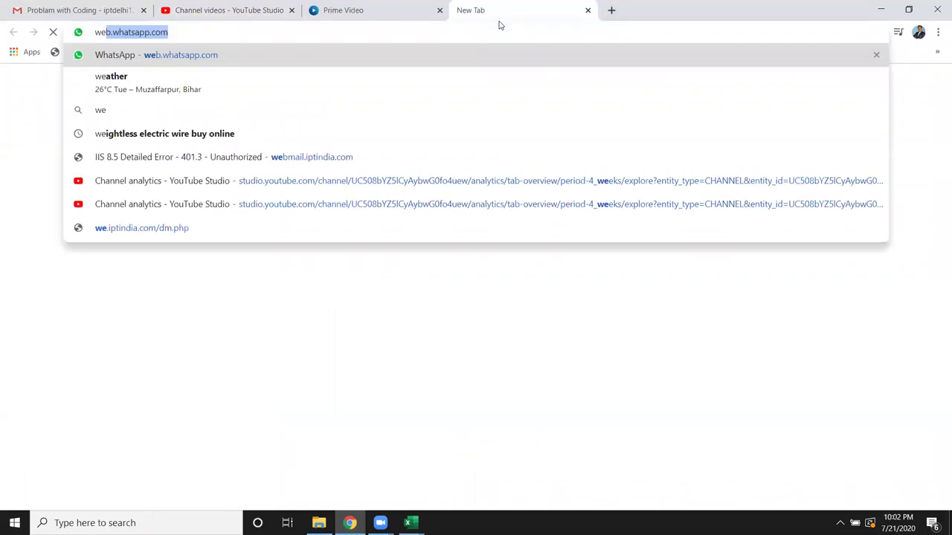
{"action": "key", "text": "Return"}
{"action": "key", "text": "alt+Tab"}
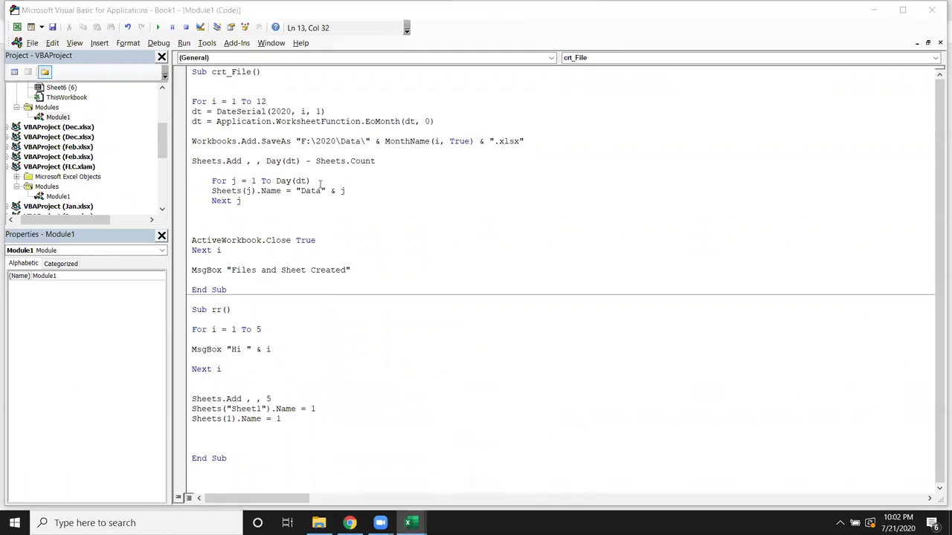
{"action": "left_click", "coordinate": [298, 210]}
{"action": "left_click_drag", "start_coordinate": [436, 121], "coordinate": [221, 123]}
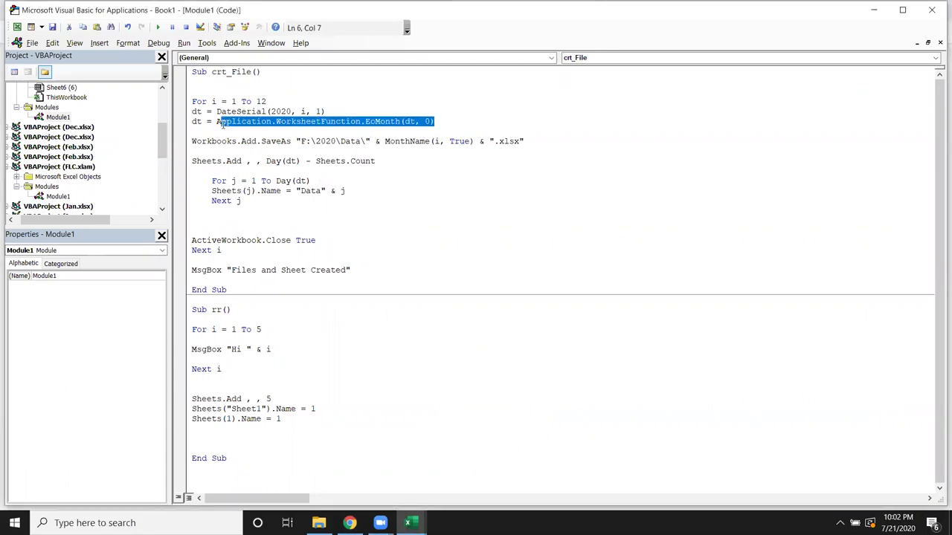
{"action": "left_click_drag", "start_coordinate": [221, 122], "coordinate": [212, 122]}
{"action": "double_click", "coordinate": [410, 121]}
{"action": "double_click", "coordinate": [426, 122]}
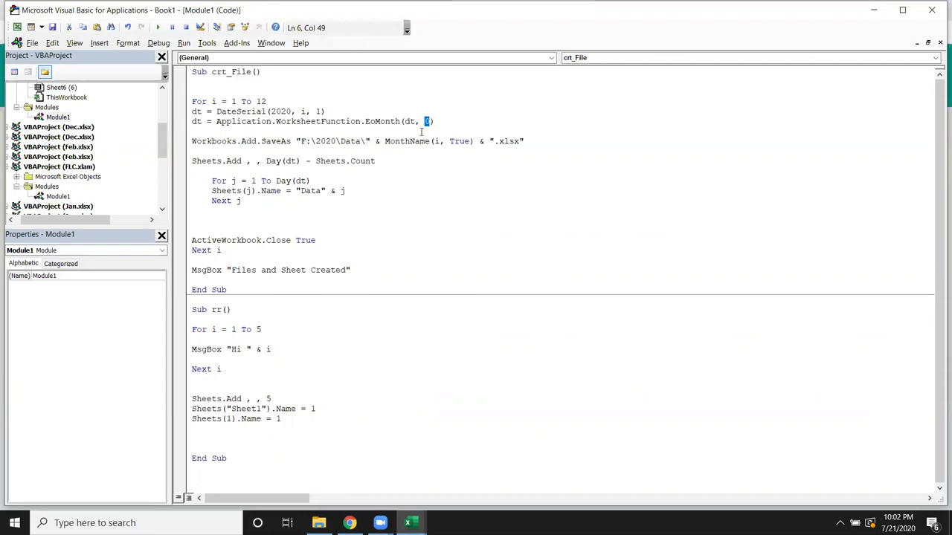
{"action": "double_click", "coordinate": [387, 121]}
{"action": "left_click", "coordinate": [363, 121]}
{"action": "left_click_drag", "start_coordinate": [363, 121], "coordinate": [215, 121]}
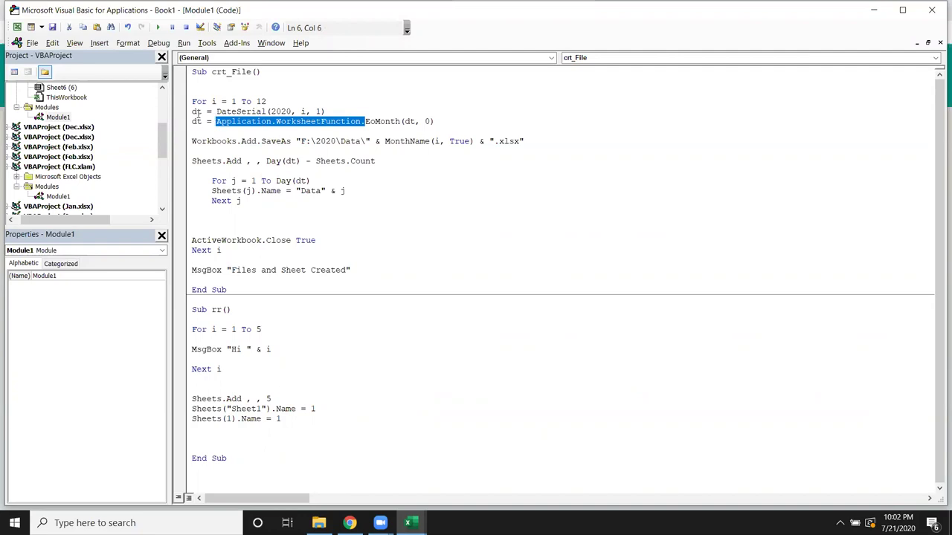
{"action": "double_click", "coordinate": [225, 113]}
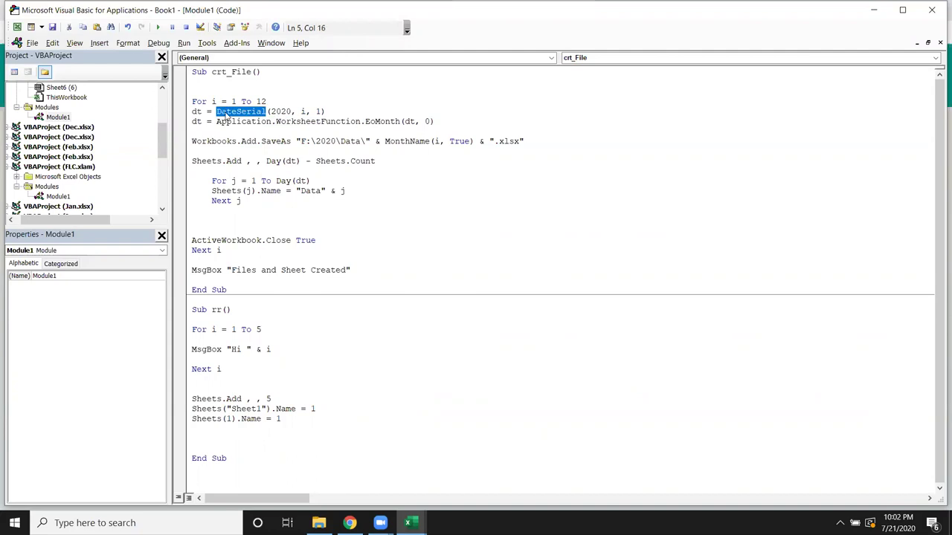
{"action": "left_click", "coordinate": [184, 112]}
{"action": "left_click", "coordinate": [196, 111]}
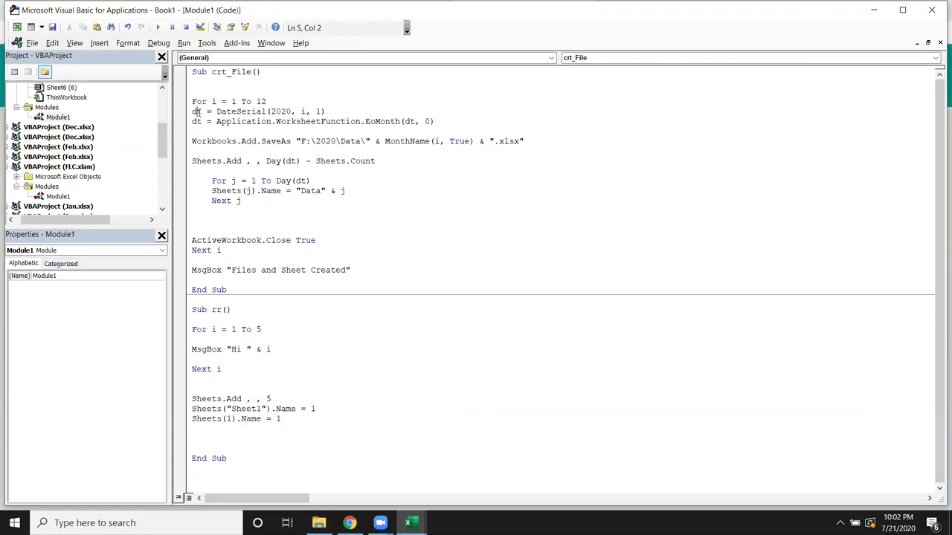
{"action": "left_click_drag", "start_coordinate": [214, 112], "coordinate": [326, 111]}
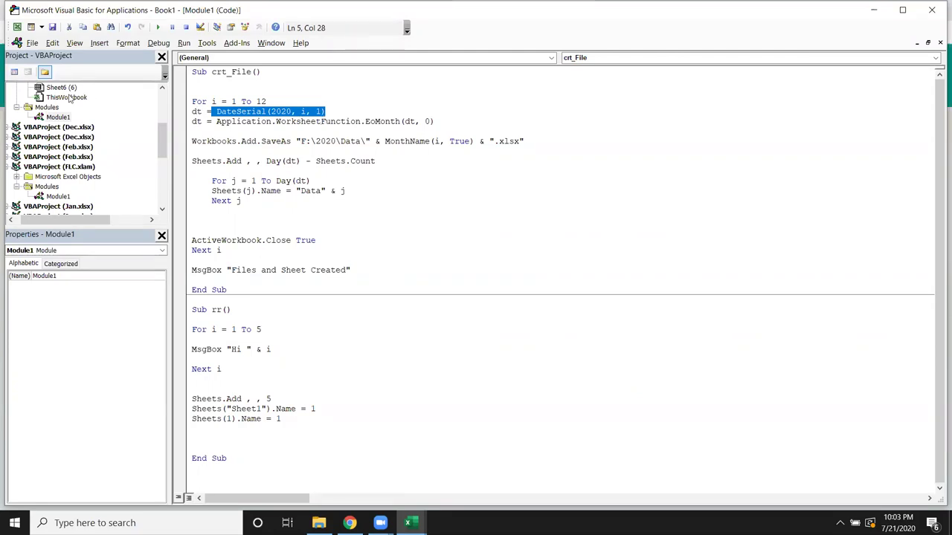
{"action": "double_click", "coordinate": [196, 111]}
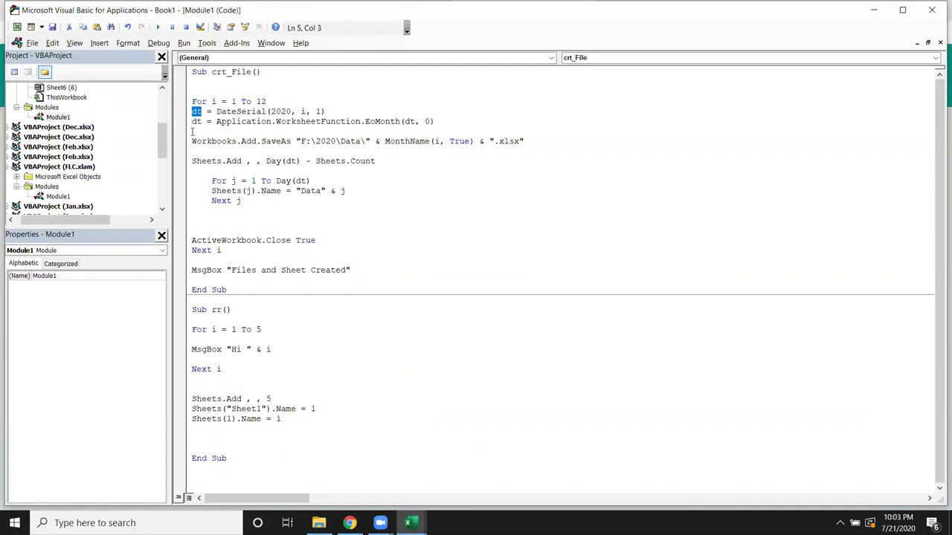
{"action": "left_click", "coordinate": [259, 201]}
{"action": "double_click", "coordinate": [301, 181]}
{"action": "double_click", "coordinate": [196, 122]}
{"action": "double_click", "coordinate": [300, 182]}
{"action": "left_click", "coordinate": [272, 206]}
{"action": "left_click_drag", "start_coordinate": [214, 102], "coordinate": [266, 102]}
{"action": "left_click", "coordinate": [236, 101]}
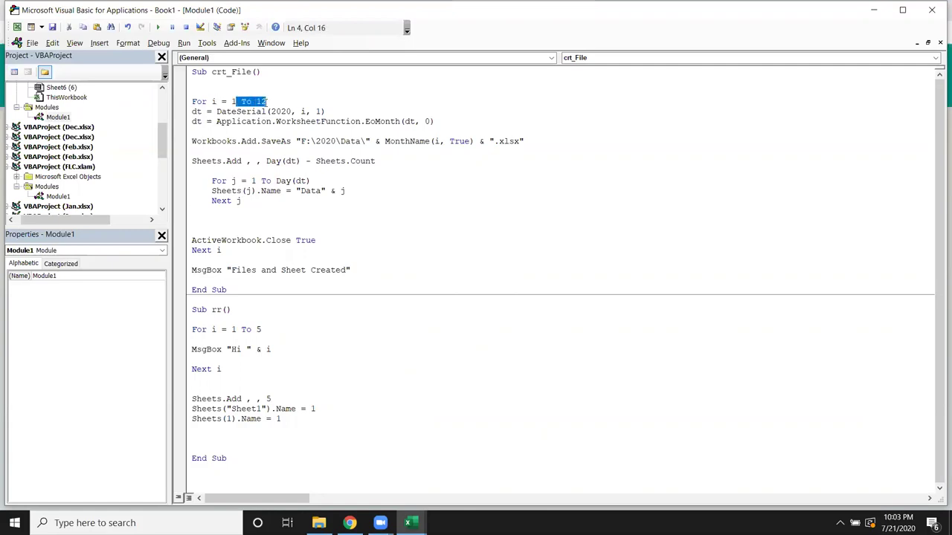
{"action": "left_click_drag", "start_coordinate": [252, 180], "coordinate": [292, 181]}
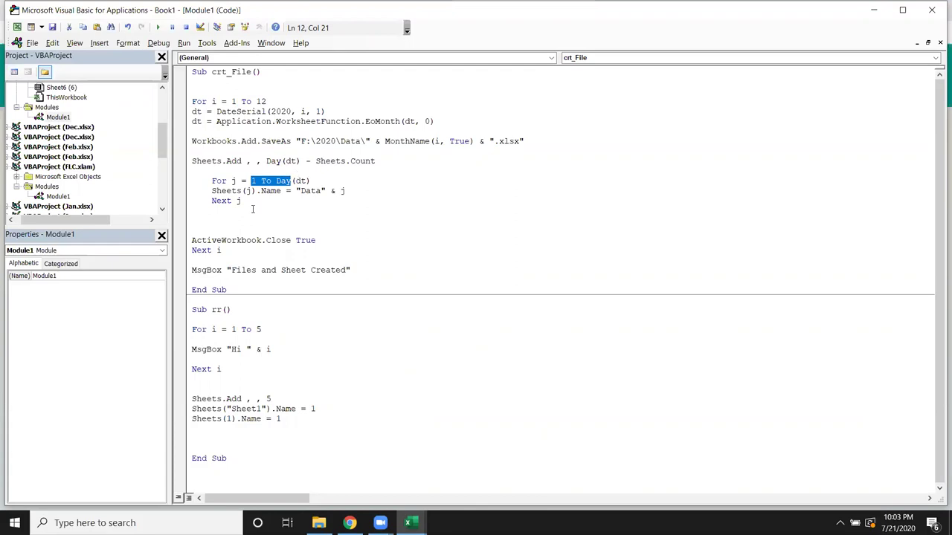
{"action": "left_click_drag", "start_coordinate": [245, 201], "coordinate": [212, 181]}
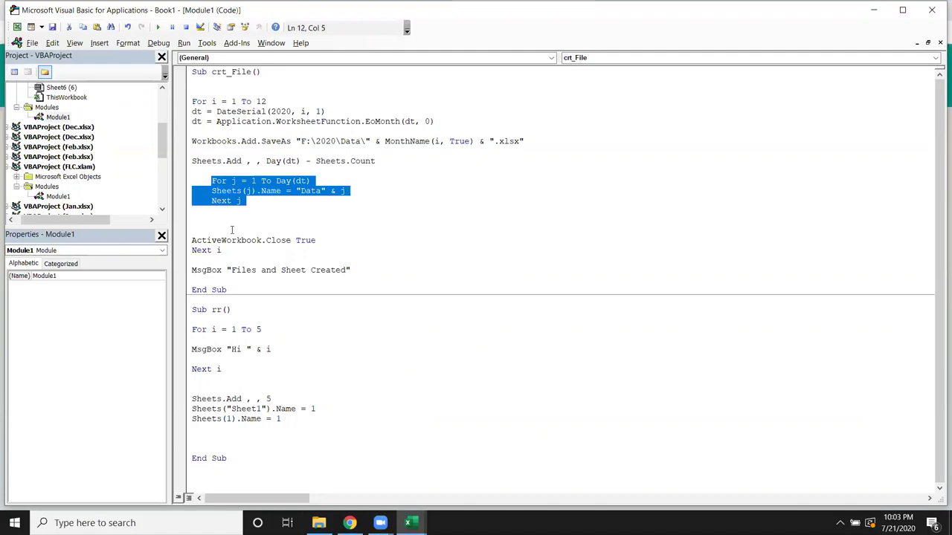
{"action": "left_click", "coordinate": [263, 220]}
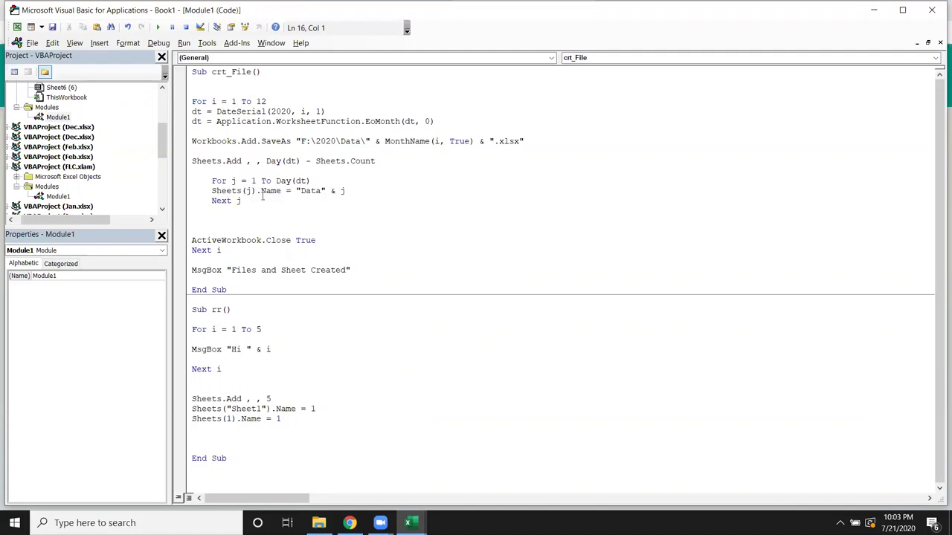
{"action": "left_click_drag", "start_coordinate": [276, 181], "coordinate": [310, 181]}
{"action": "left_click", "coordinate": [313, 181]}
{"action": "mouse_move", "coordinate": [372, 162]}
{"action": "left_mouse_down"}
{"action": "mouse_move", "coordinate": [192, 152]}
{"action": "mouse_move", "coordinate": [243, 215]}
{"action": "left_mouse_up"}
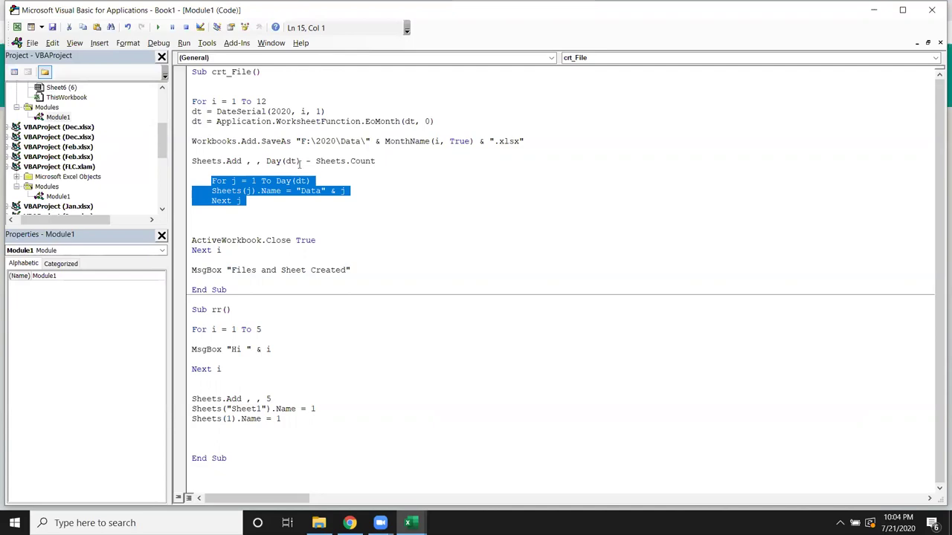
{"action": "left_click", "coordinate": [299, 164]}
{"action": "double_click", "coordinate": [291, 162]}
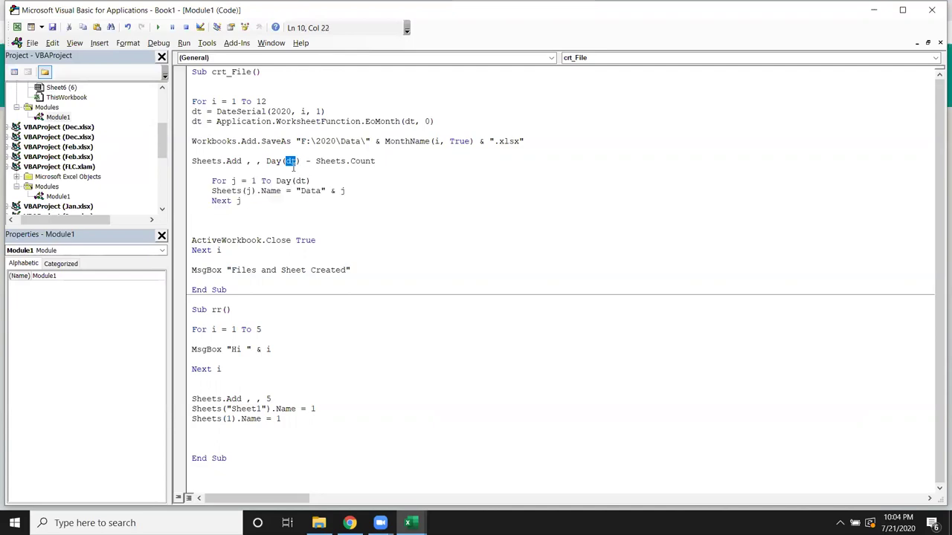
{"action": "left_click_drag", "start_coordinate": [226, 121], "coordinate": [431, 121]}
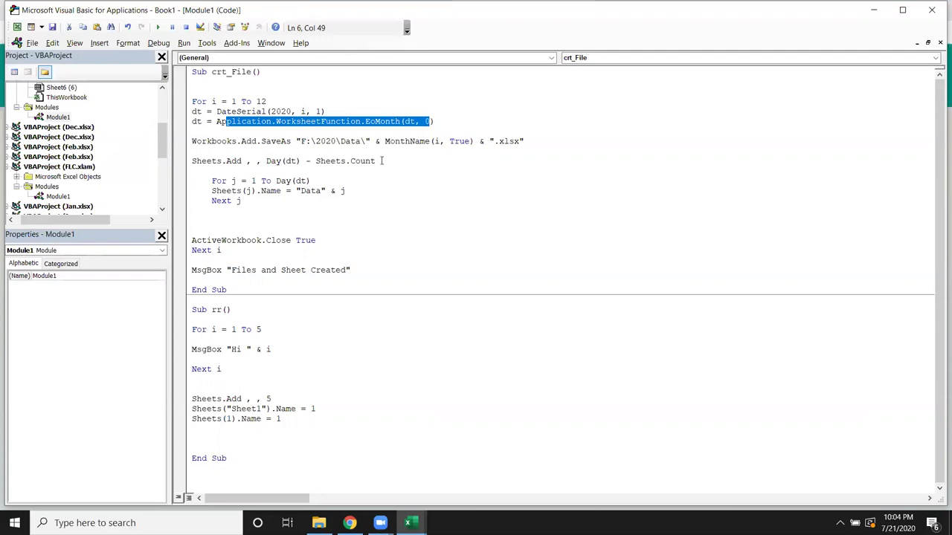
{"action": "double_click", "coordinate": [273, 160]}
{"action": "left_click", "coordinate": [290, 160]}
{"action": "double_click", "coordinate": [290, 160]}
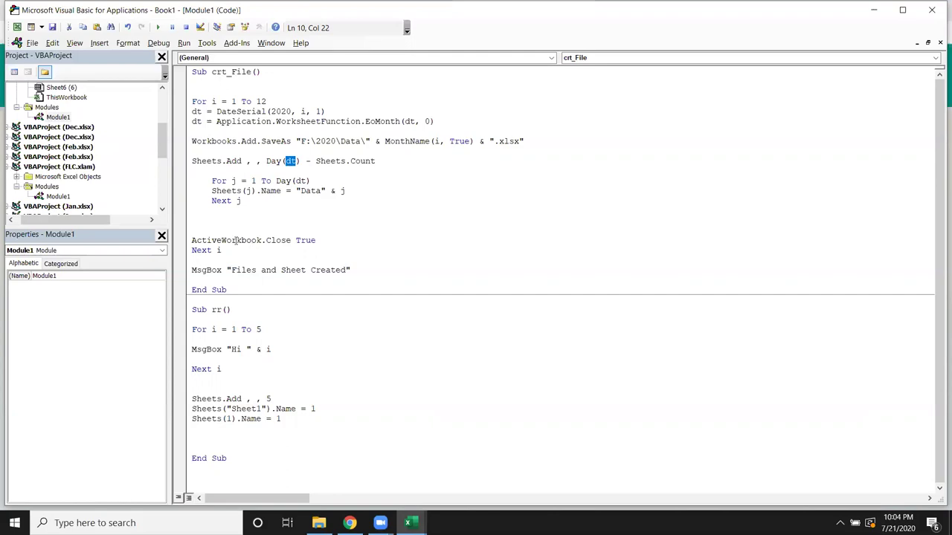
{"action": "left_click", "coordinate": [282, 183]}
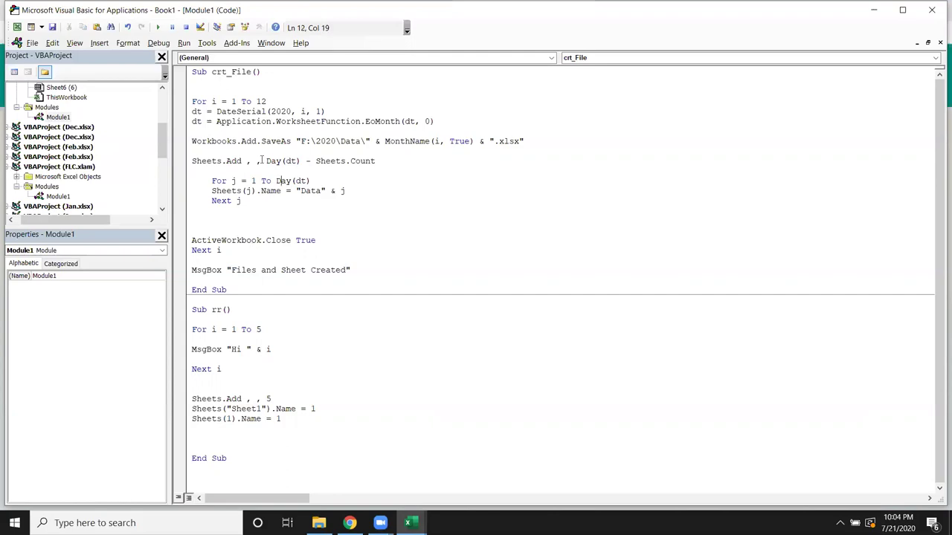
{"action": "left_click", "coordinate": [190, 143]}
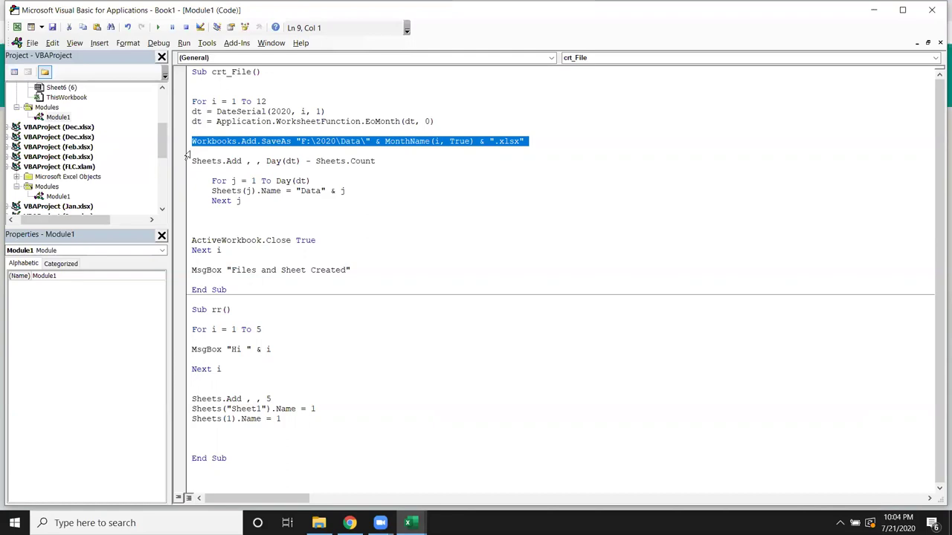
- Highlight the sheet-naming loop, the DateSerial call and the EoMonth expression in crt_File
{"action": "left_click_drag", "start_coordinate": [245, 202], "coordinate": [208, 181]}
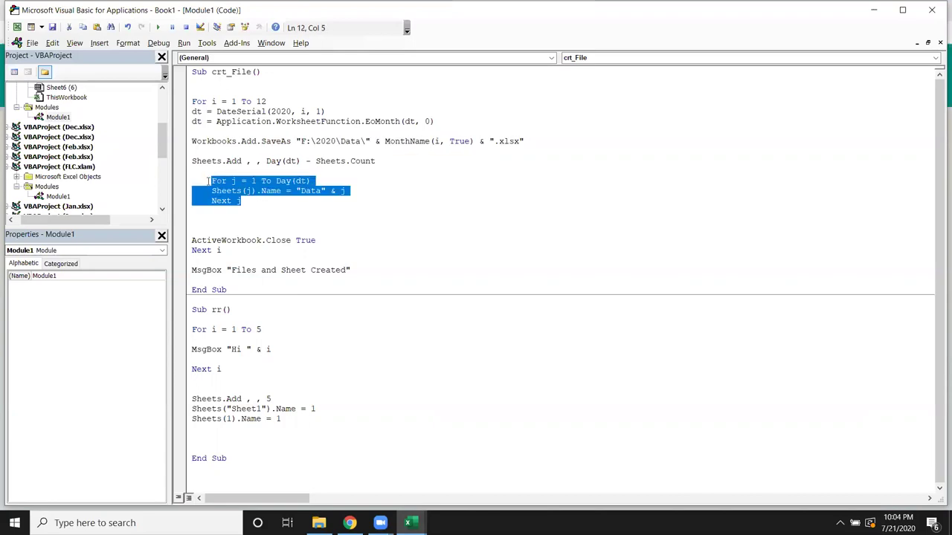
{"action": "left_click", "coordinate": [232, 131]}
{"action": "left_click_drag", "start_coordinate": [221, 111], "coordinate": [327, 112]}
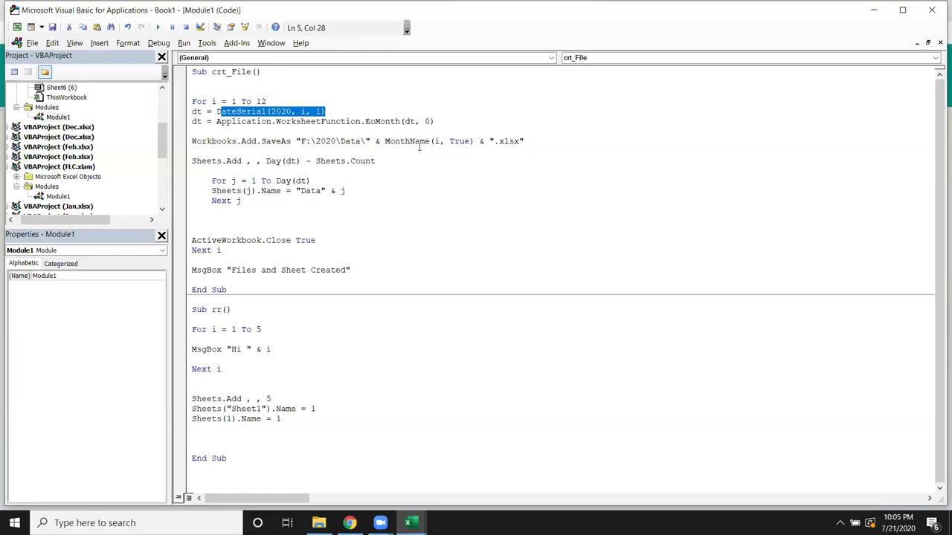
{"action": "double_click", "coordinate": [183, 113]}
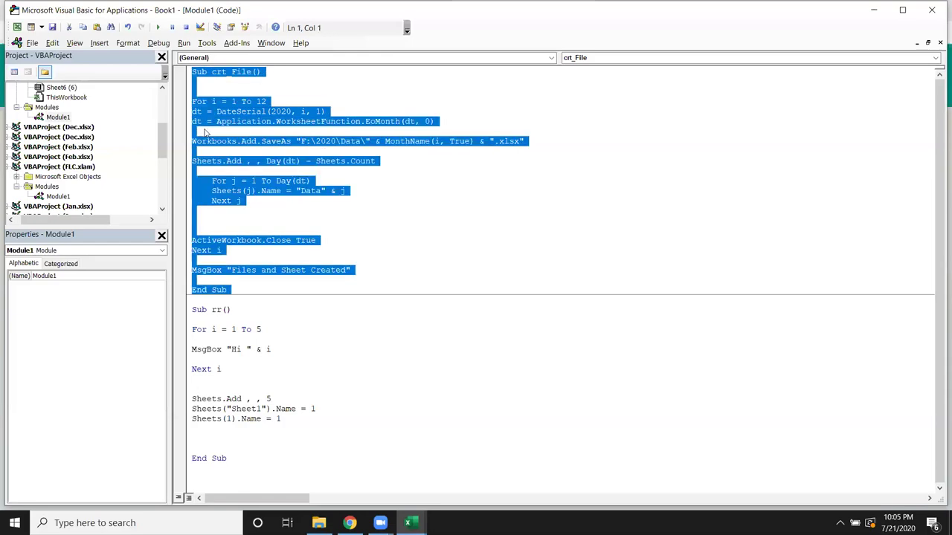
{"action": "left_click", "coordinate": [198, 126]}
{"action": "left_click_drag", "start_coordinate": [216, 121], "coordinate": [441, 120]}
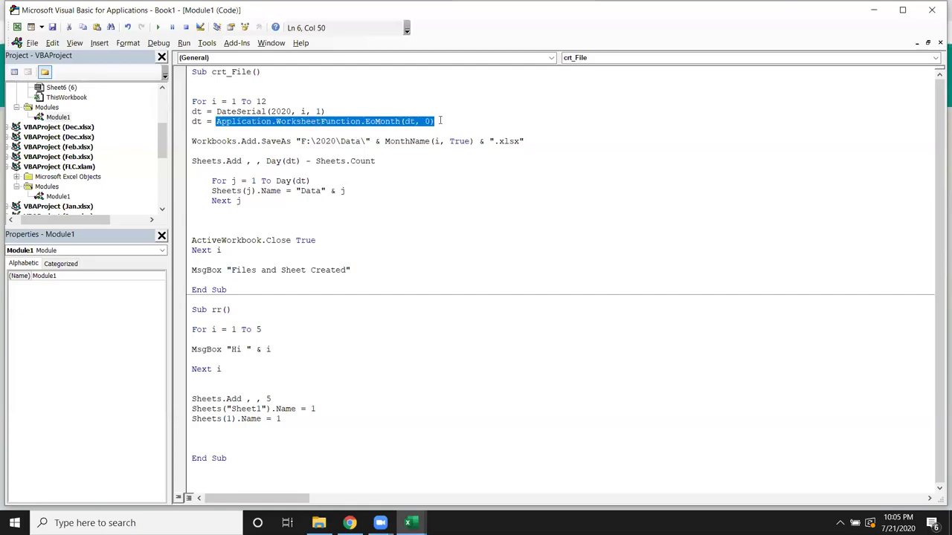
{"action": "double_click", "coordinate": [375, 122]}
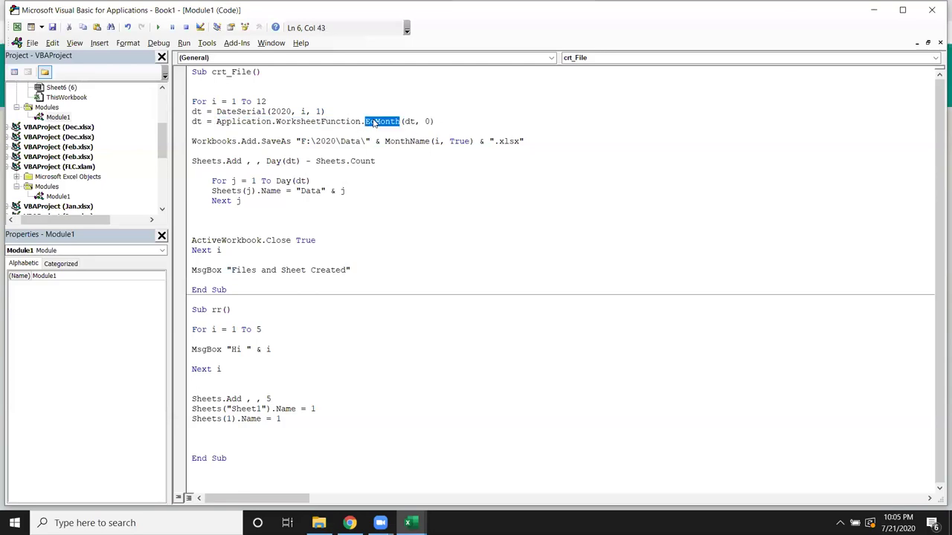
- Select the Day call, DateSerial and the For i through Next j block for review
{"action": "left_click", "coordinate": [326, 143]}
{"action": "left_click", "coordinate": [274, 164]}
{"action": "double_click", "coordinate": [274, 163]}
{"action": "left_click", "coordinate": [244, 111]}
{"action": "double_click", "coordinate": [243, 111]}
{"action": "left_click", "coordinate": [242, 110]}
{"action": "double_click", "coordinate": [242, 111]}
{"action": "left_click", "coordinate": [241, 111]}
{"action": "left_click_drag", "start_coordinate": [193, 102], "coordinate": [212, 213]}
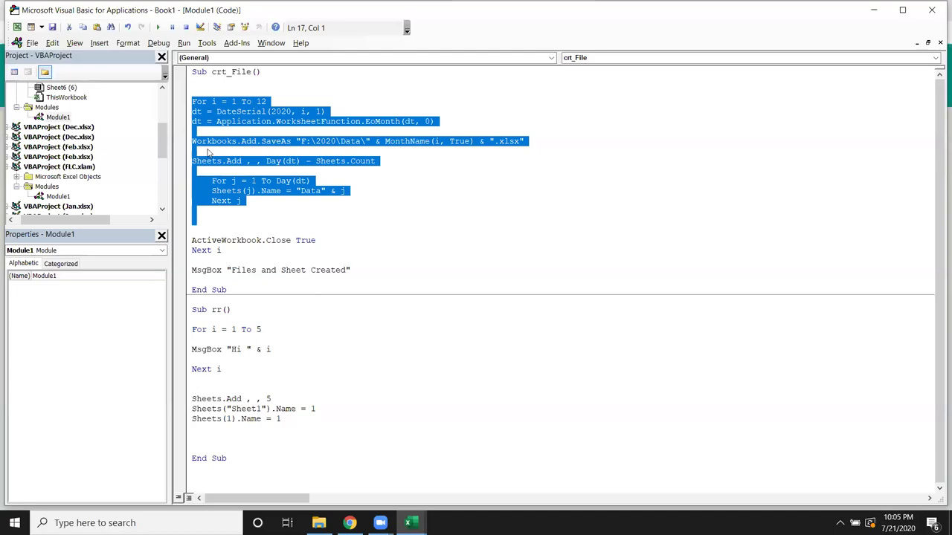
{"action": "left_click", "coordinate": [194, 101]}
{"action": "left_click", "coordinate": [202, 110]}
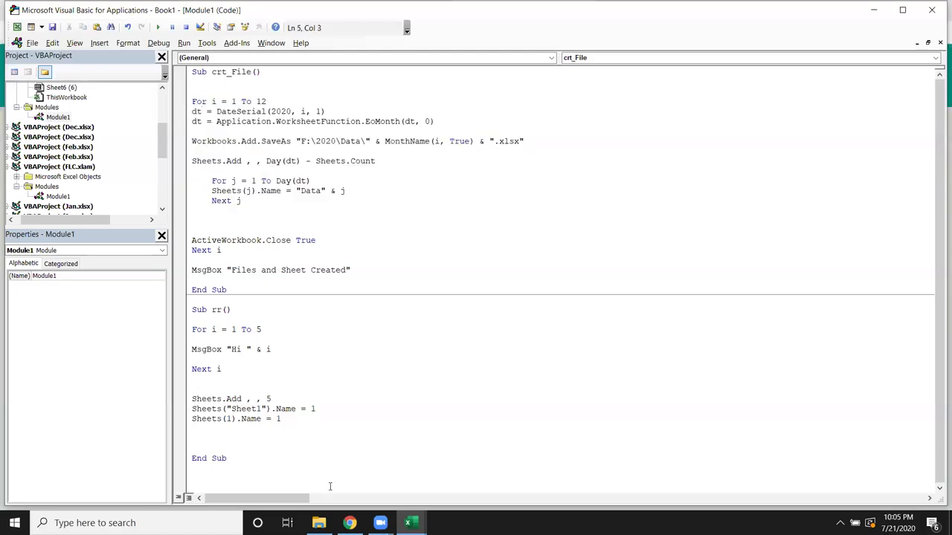
- Delete all twelve workbooks from F:\2020\Data and go back to the VBA code
{"action": "left_click", "coordinate": [318, 522]}
{"action": "left_click", "coordinate": [265, 472]}
{"action": "key", "text": "ctrl+a"}
{"action": "key", "text": "Delete"}
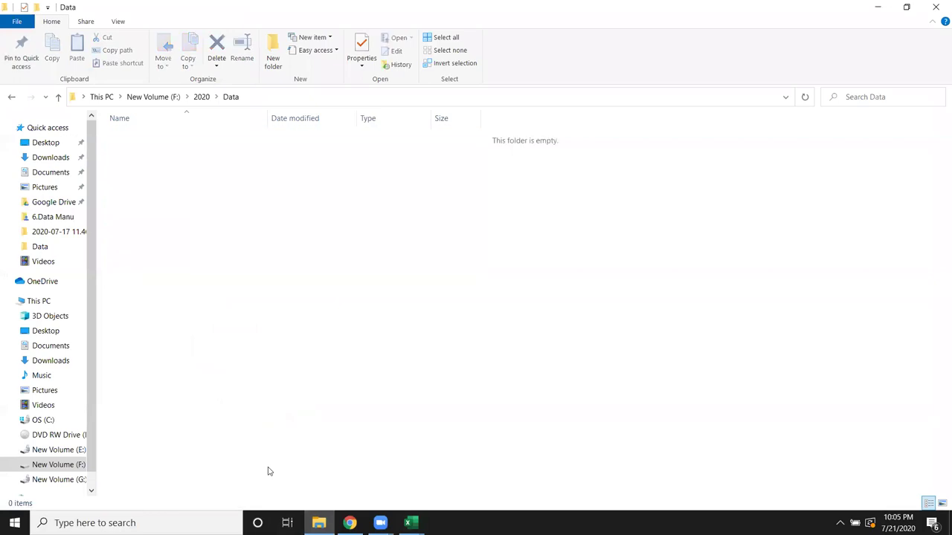
{"action": "key", "text": "alt+Tab"}
- Step crt_File with F8 through the DateSerial and end-of-month lines until dt holds 43861
{"action": "left_click", "coordinate": [262, 180]}
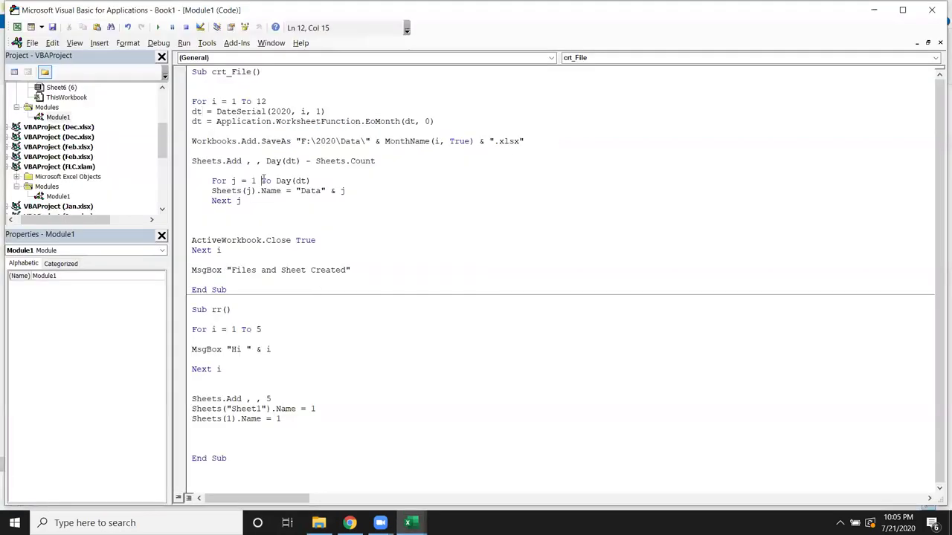
{"action": "left_click", "coordinate": [165, 43]}
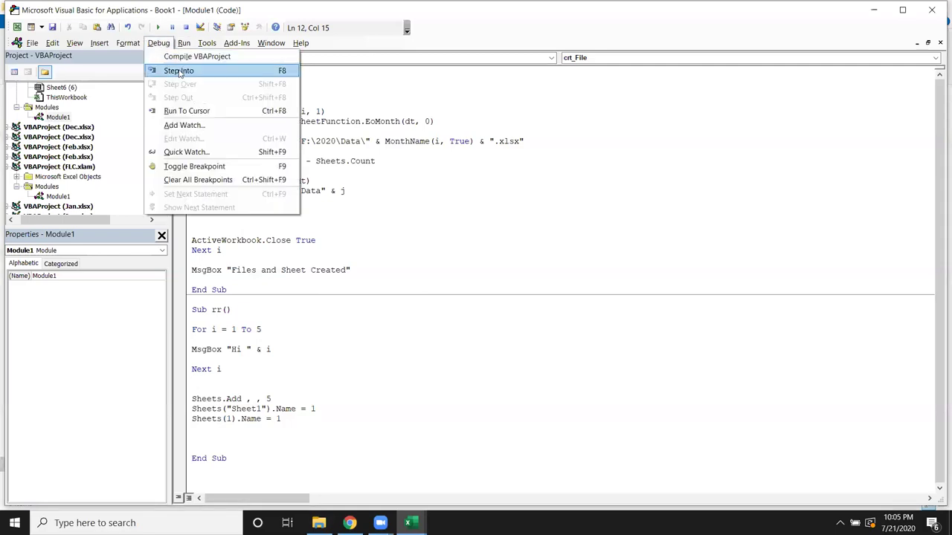
{"action": "left_click", "coordinate": [396, 122]}
{"action": "left_click", "coordinate": [283, 111]}
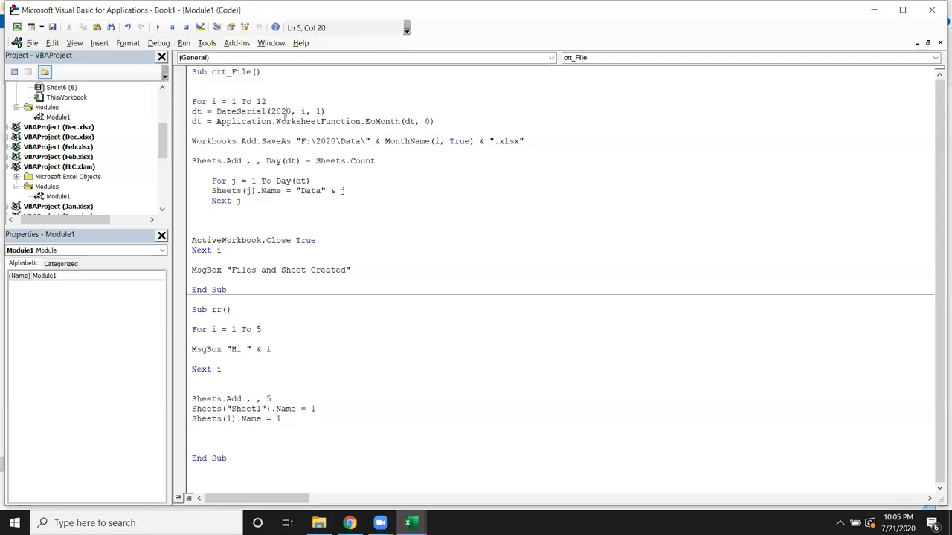
{"action": "key", "text": "F8"}
{"action": "key", "text": "F8"}
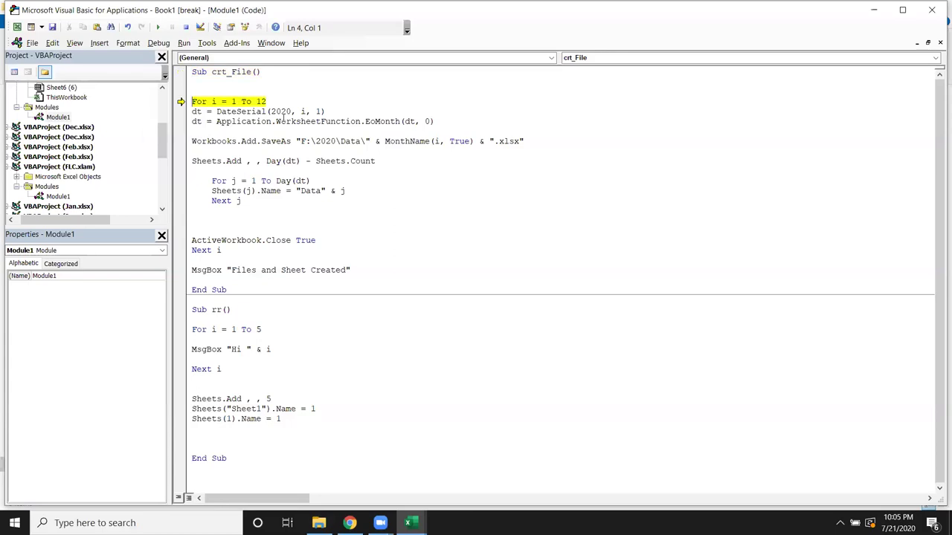
{"action": "key", "text": "F8"}
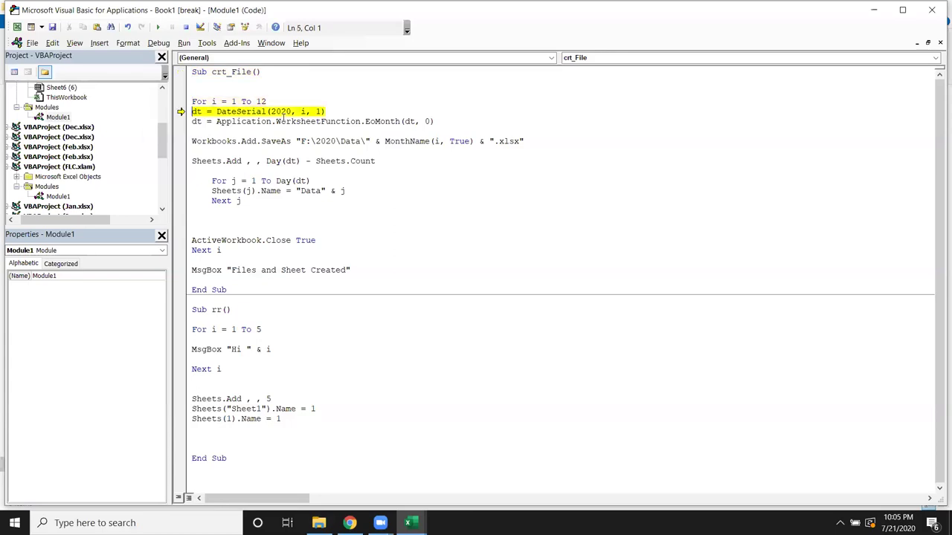
{"action": "mouse_move", "coordinate": [214, 101]}
{"action": "key", "text": "F8"}
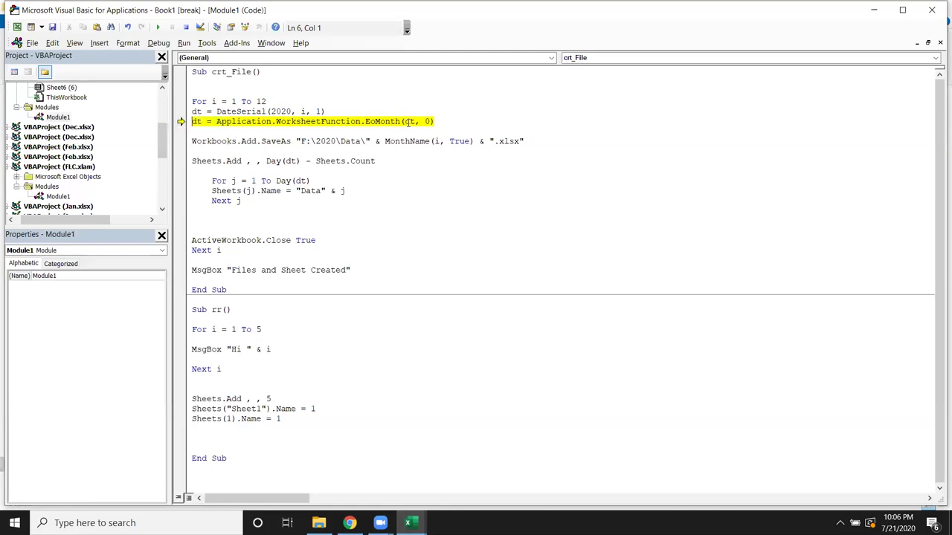
{"action": "mouse_move", "coordinate": [250, 192]}
{"action": "key", "text": "F8"}
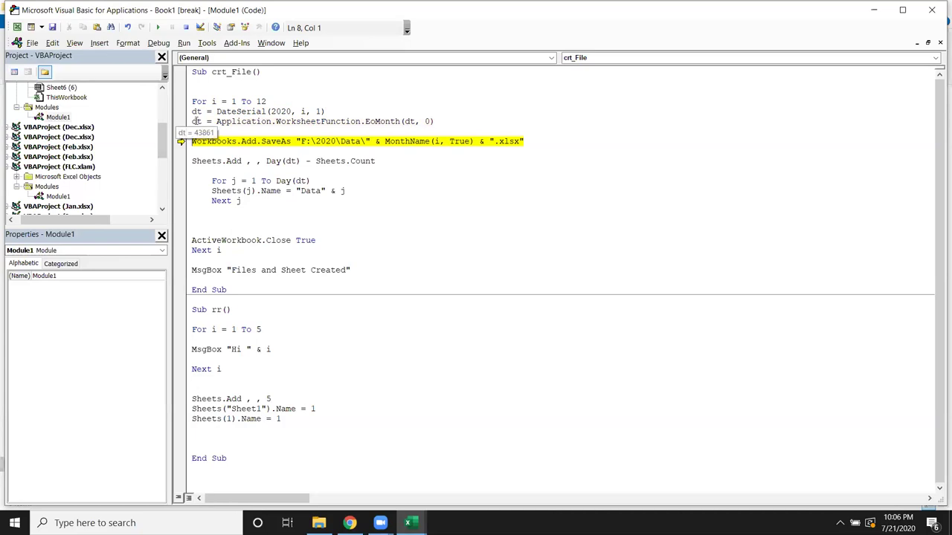
{"action": "key", "text": "alt+Tab"}
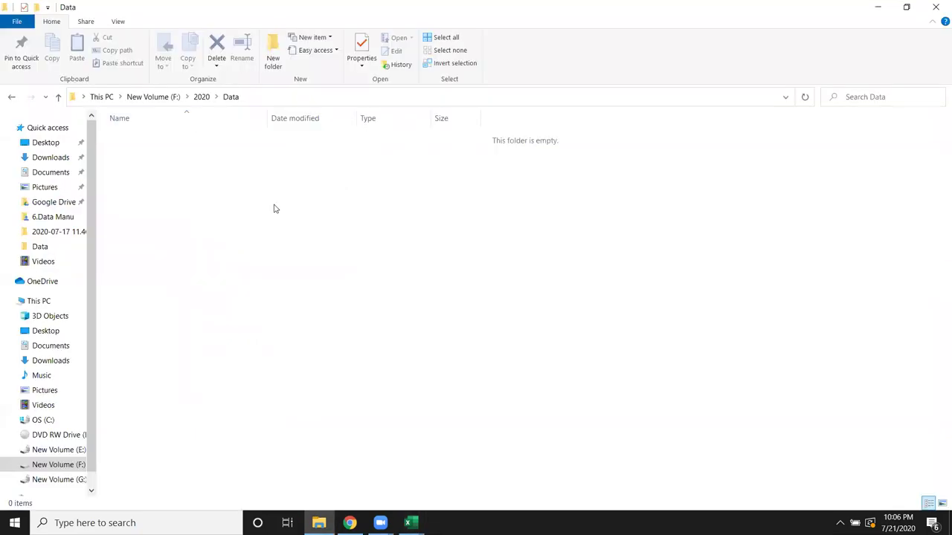
- Switch from File Explorer to the Book1 workbook in Excel
{"action": "key", "text": "alt+Tab"}
{"action": "key", "text": "alt+Tab"}
{"action": "key", "text": "alt+Tab"}
{"action": "left_click", "coordinate": [332, 255]}
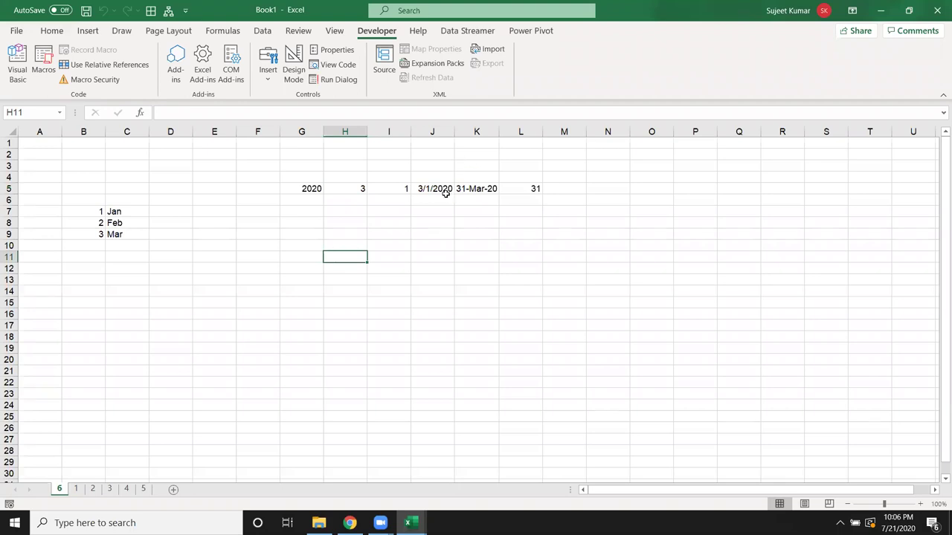
- Enter month 1 in H5 and give K5 General format so it shows 43861
{"action": "left_click", "coordinate": [361, 187]}
{"action": "type", "text": "1"}
{"action": "key", "text": "Return"}
{"action": "left_click", "coordinate": [463, 190]}
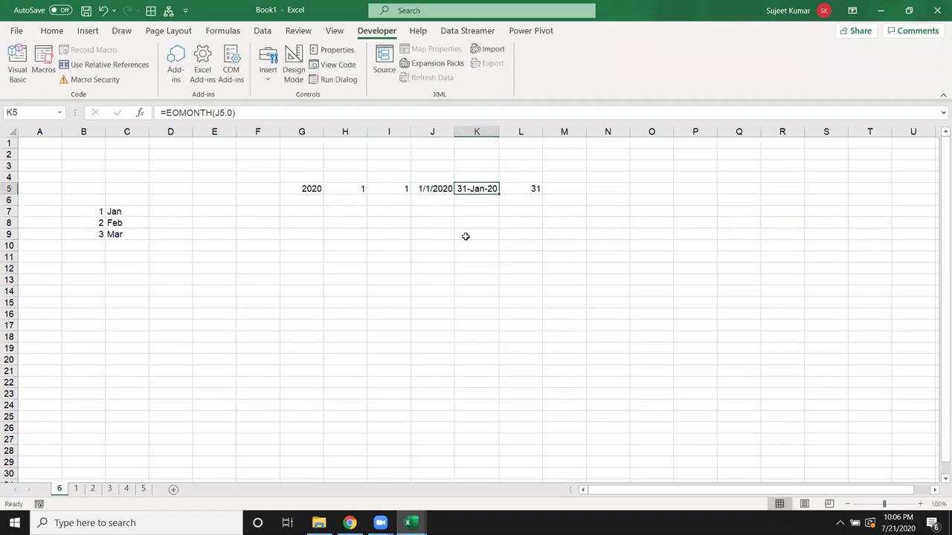
{"action": "key", "text": "ctrl+shift+asciitilde"}
{"action": "key", "text": "alt+Tab"}
{"action": "key", "text": "alt+Tab"}
- Step over SaveAs and Sheets.Add to create the Jan workbook, then bring it to the front
{"action": "key", "text": "Tab"}
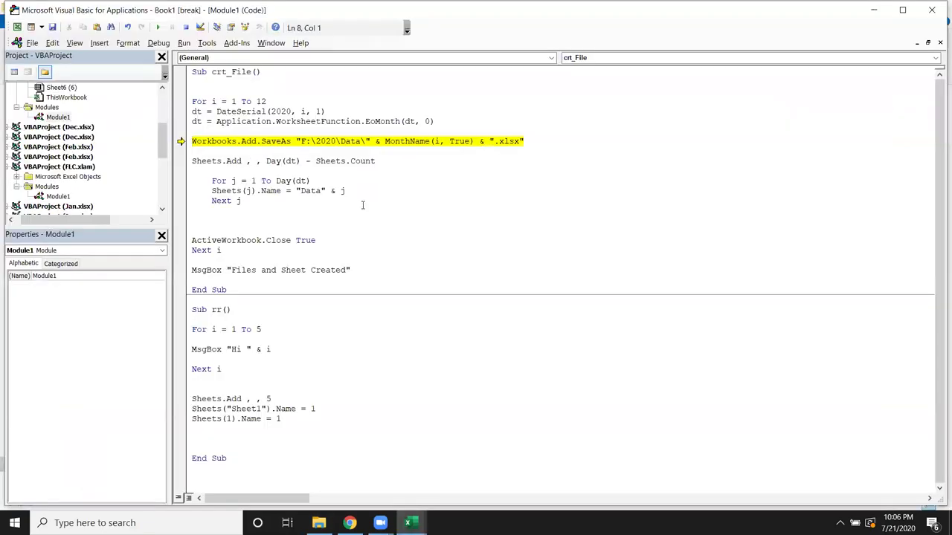
{"action": "key", "text": "F4"}
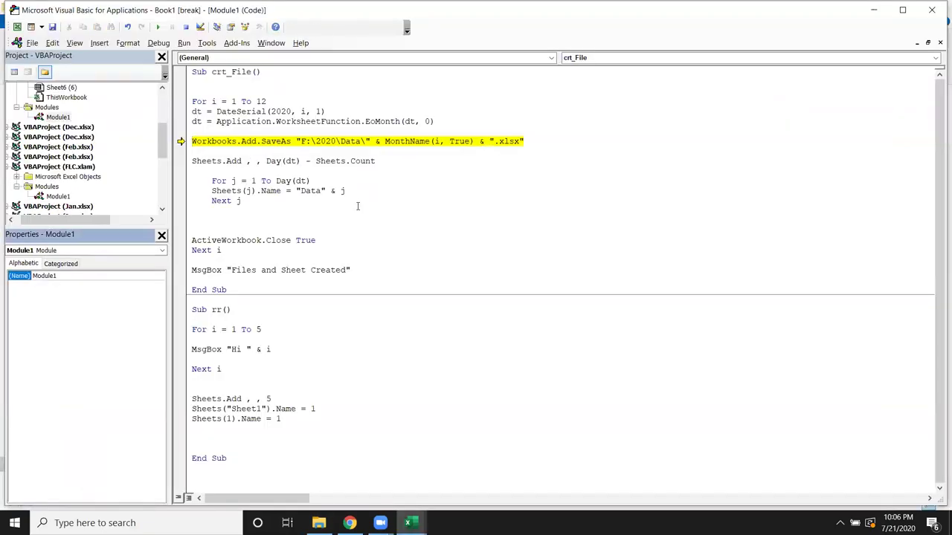
{"action": "mouse_move", "coordinate": [439, 143]}
{"action": "left_click", "coordinate": [435, 149]}
{"action": "key", "text": "F8"}
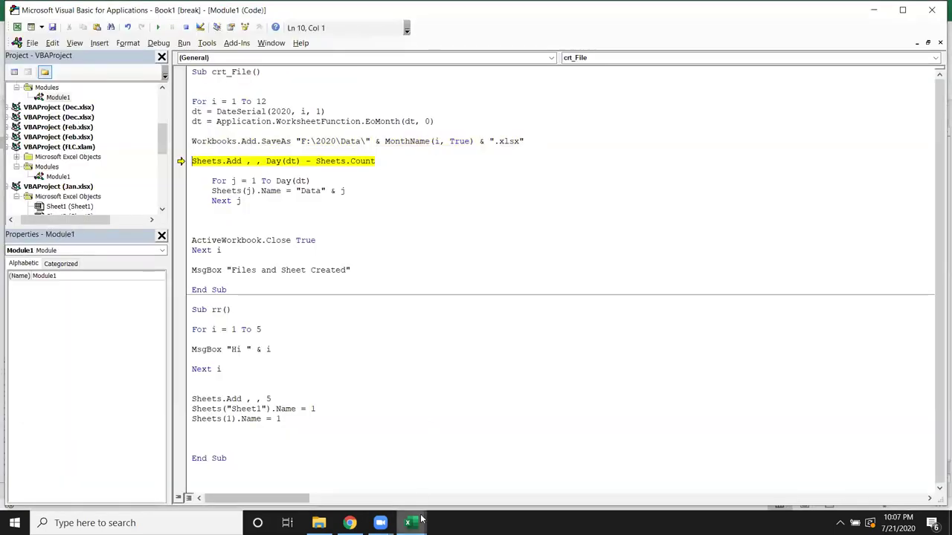
{"action": "mouse_move", "coordinate": [408, 523]}
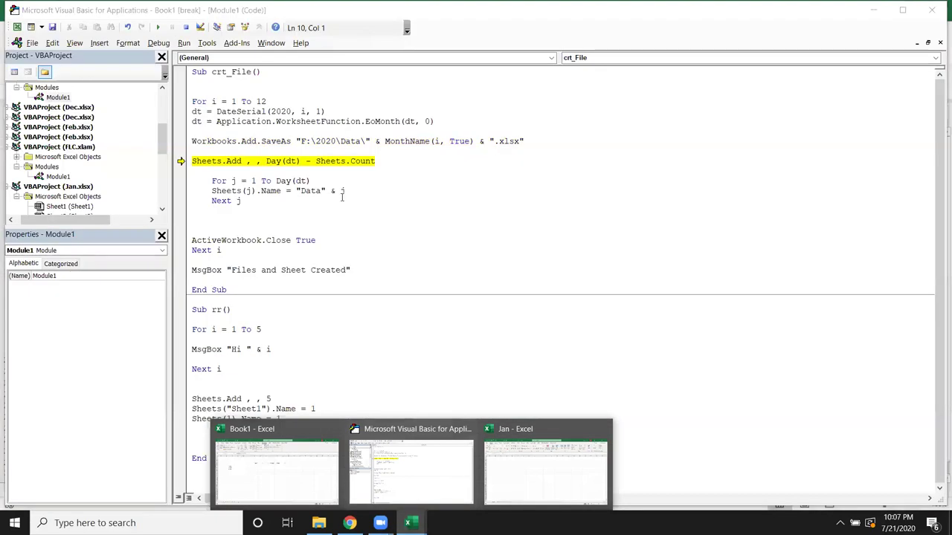
{"action": "left_click", "coordinate": [291, 161]}
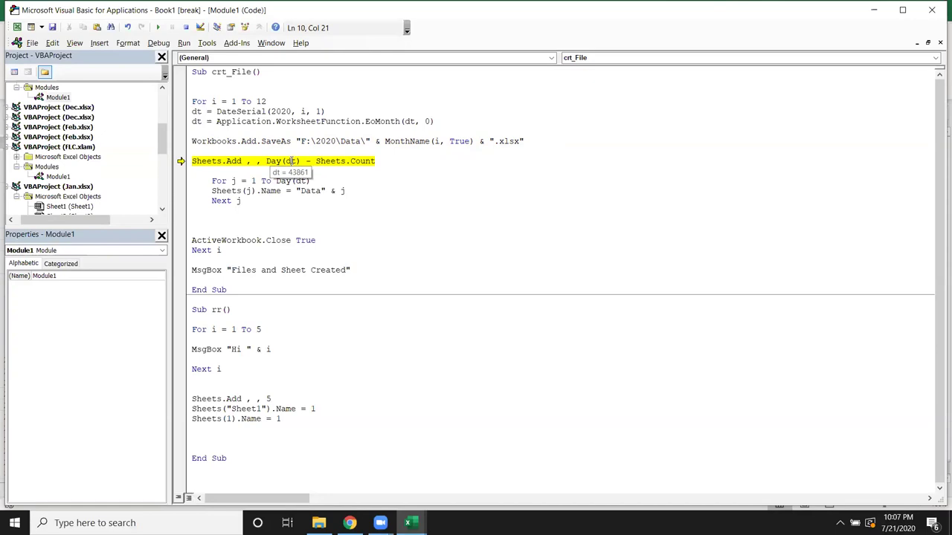
{"action": "key", "text": "F8"}
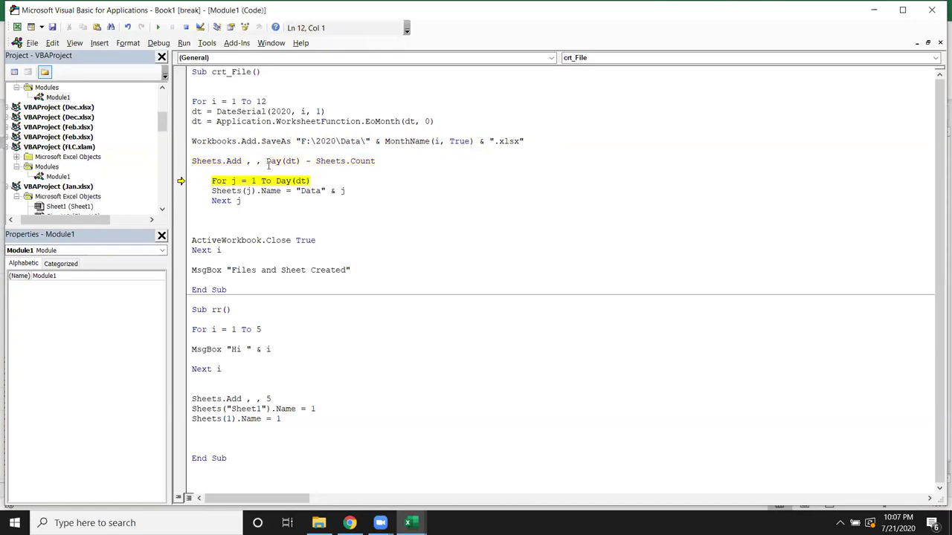
{"action": "left_click", "coordinate": [409, 523]}
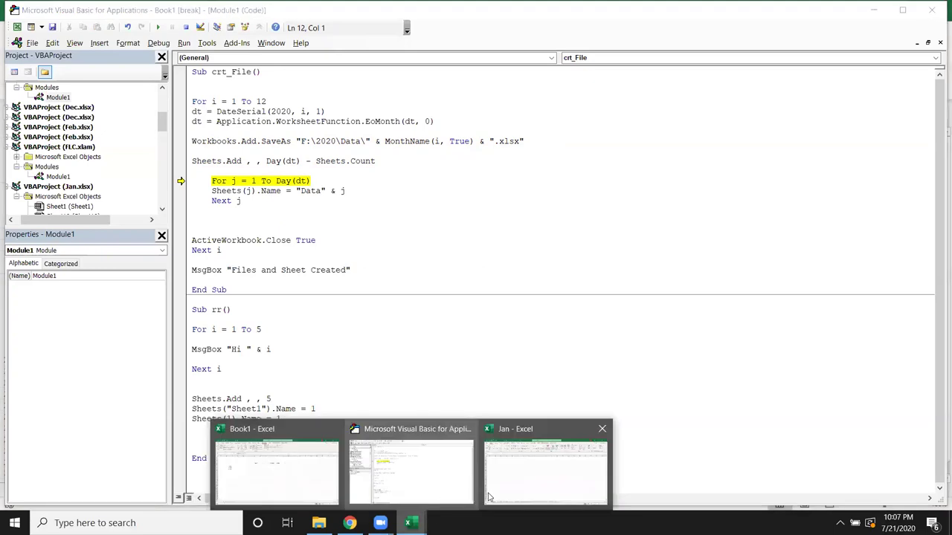
{"action": "left_click", "coordinate": [510, 484]}
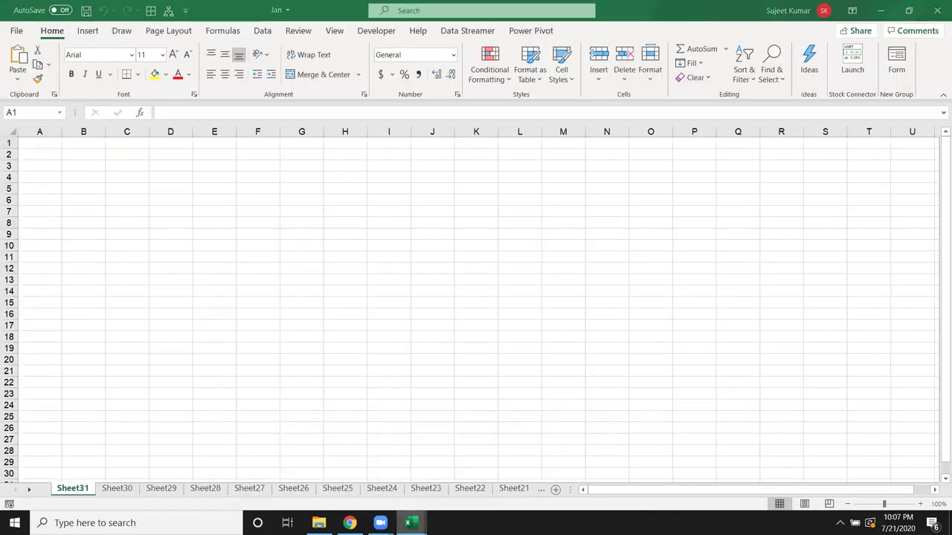
- Step the Sheets(j).Name line once, confirm Jan's first sheet reads Data1, then step on
{"action": "left_click", "coordinate": [409, 523]}
{"action": "left_click", "coordinate": [414, 483]}
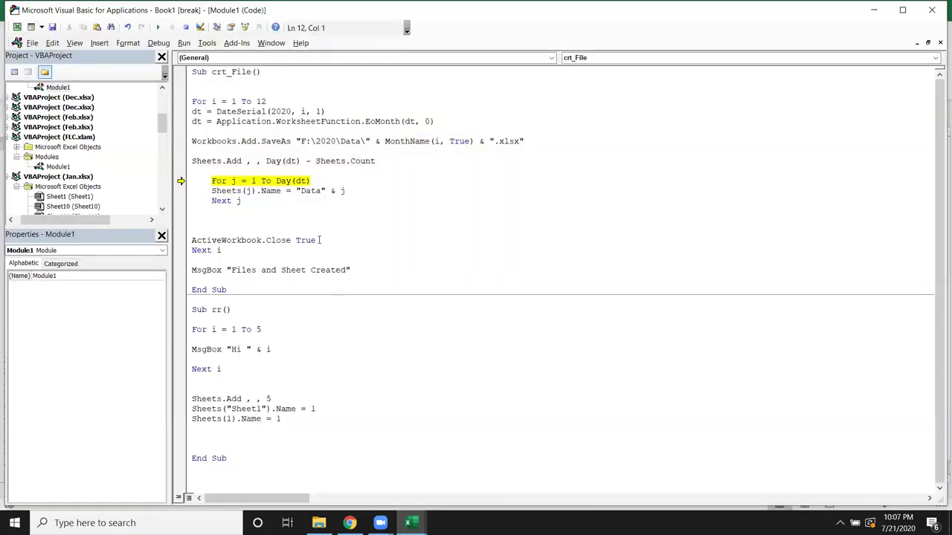
{"action": "key", "text": "F8"}
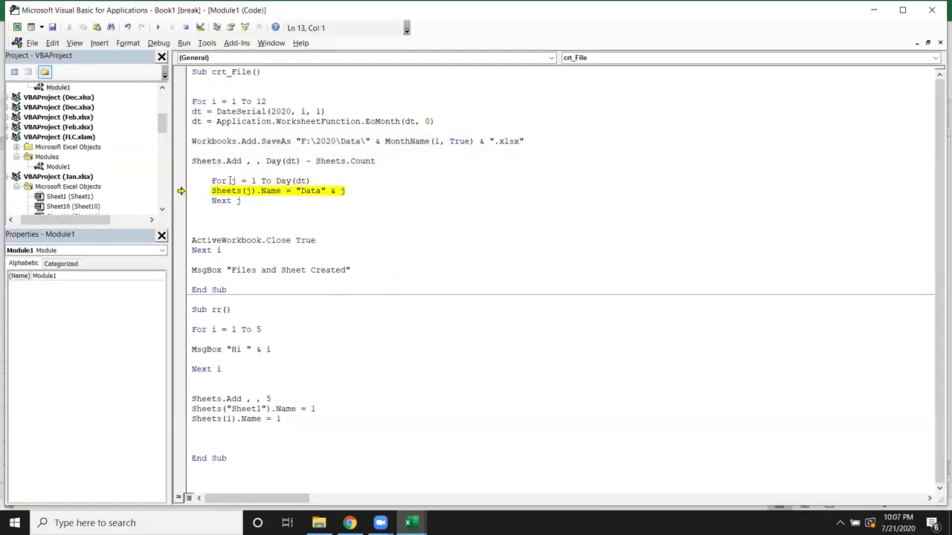
{"action": "mouse_move", "coordinate": [248, 191]}
{"action": "mouse_move", "coordinate": [343, 191]}
{"action": "key", "text": "F8"}
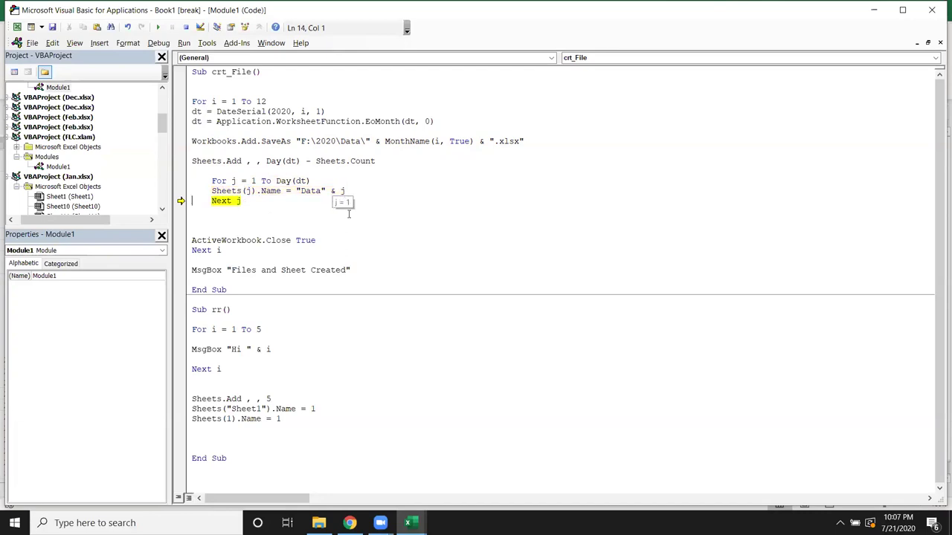
{"action": "mouse_move", "coordinate": [407, 522]}
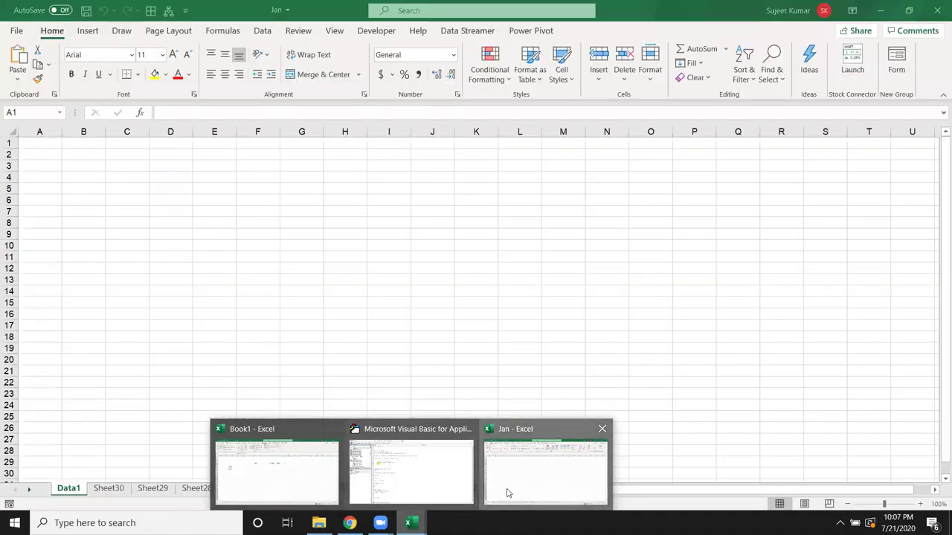
{"action": "left_click", "coordinate": [508, 493]}
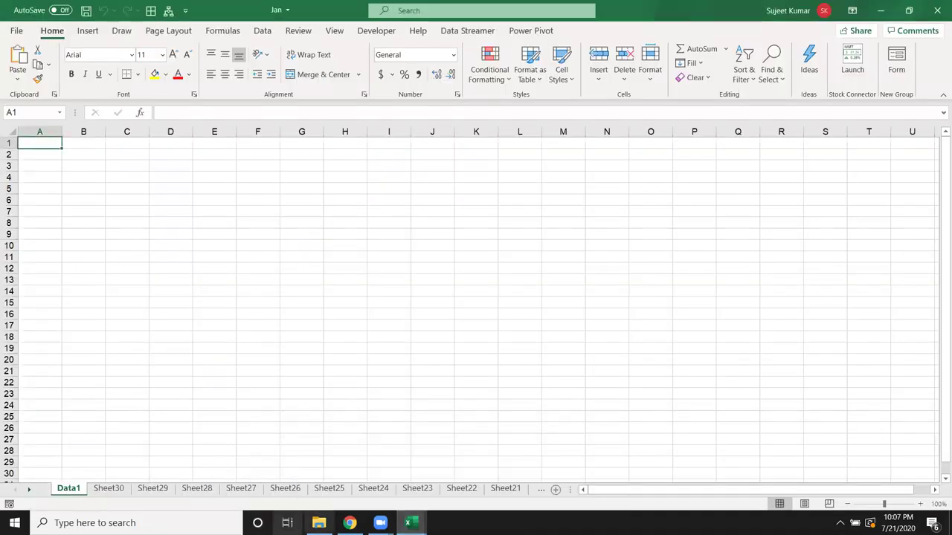
{"action": "left_click", "coordinate": [407, 523]}
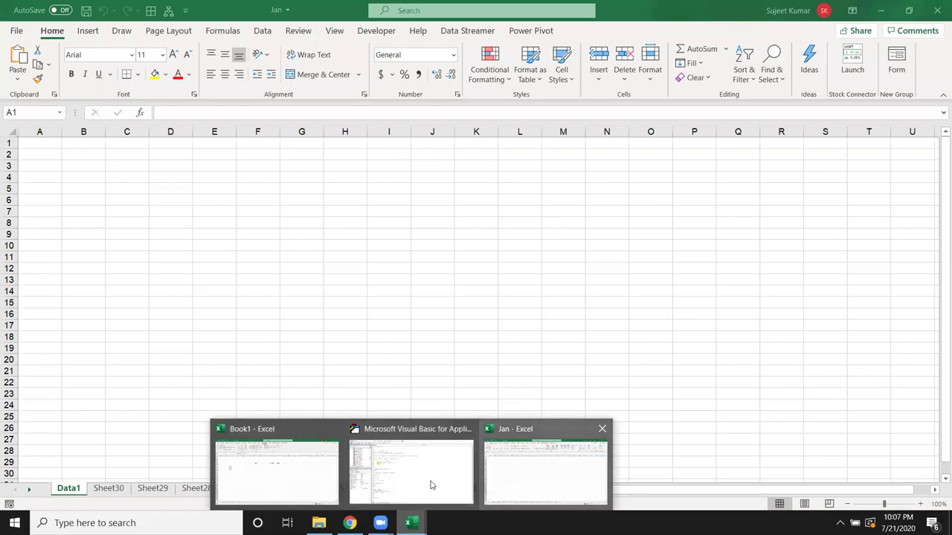
{"action": "left_click", "coordinate": [429, 482]}
{"action": "key", "text": "F8"}
{"action": "key", "text": "F8"}
{"action": "key", "text": "F8"}
{"action": "key", "text": "F8"}
{"action": "key", "text": "F8"}
{"action": "key", "text": "F8"}
{"action": "key", "text": "F8"}
{"action": "key", "text": "F8"}
{"action": "key", "text": "F8"}
{"action": "key", "text": "F8"}
{"action": "key", "text": "F8"}
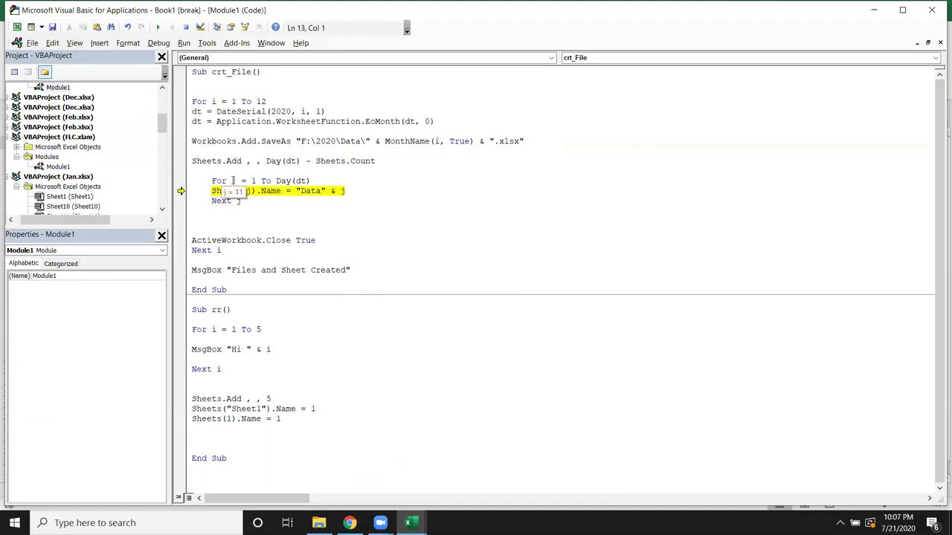
- Step through the sheet-naming loop until January's sheets reach Data31
{"action": "key", "text": "F8"}
{"action": "key", "text": "F8"}
{"action": "key", "text": "F8"}
{"action": "key", "text": "F8"}
{"action": "key", "text": "F8"}
{"action": "key", "text": "F8"}
{"action": "key", "text": "F8"}
{"action": "key", "text": "F8"}
{"action": "key", "text": "F8"}
{"action": "key", "text": "F8"}
{"action": "key", "text": "F8"}
{"action": "key", "text": "F8"}
{"action": "key", "text": "F8"}
{"action": "key", "text": "F8"}
{"action": "key", "text": "F8"}
{"action": "key", "text": "F8"}
{"action": "key", "text": "F8"}
{"action": "key", "text": "F8"}
{"action": "key", "text": "F8"}
{"action": "key", "text": "F8"}
{"action": "key", "text": "F8"}
{"action": "key", "text": "F8"}
{"action": "key", "text": "F8"}
{"action": "key", "text": "F8"}
{"action": "key", "text": "F8"}
{"action": "key", "text": "F8"}
{"action": "key", "text": "F8"}
{"action": "key", "text": "F8"}
{"action": "key", "text": "F8"}
{"action": "key", "text": "F8"}
{"action": "key", "text": "F8"}
{"action": "key", "text": "F8"}
{"action": "key", "text": "F8"}
{"action": "key", "text": "F8"}
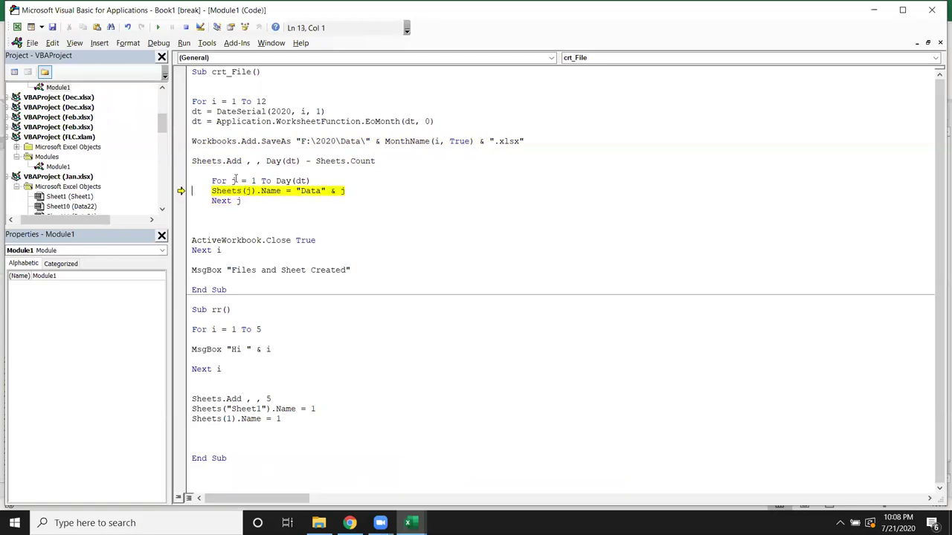
{"action": "key", "text": "F8"}
{"action": "key", "text": "F8"}
{"action": "key", "text": "F8"}
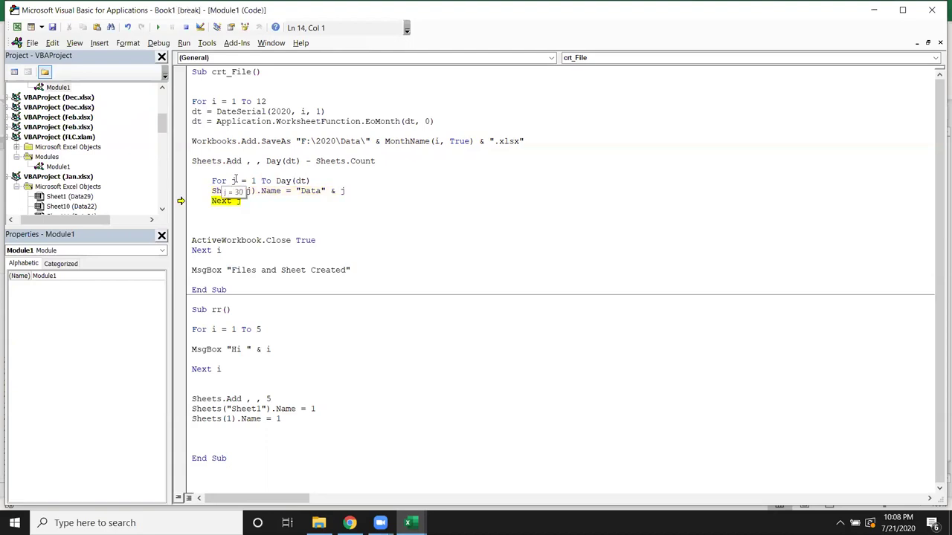
{"action": "key", "text": "F8"}
{"action": "key", "text": "F8"}
{"action": "key", "text": "F8"}
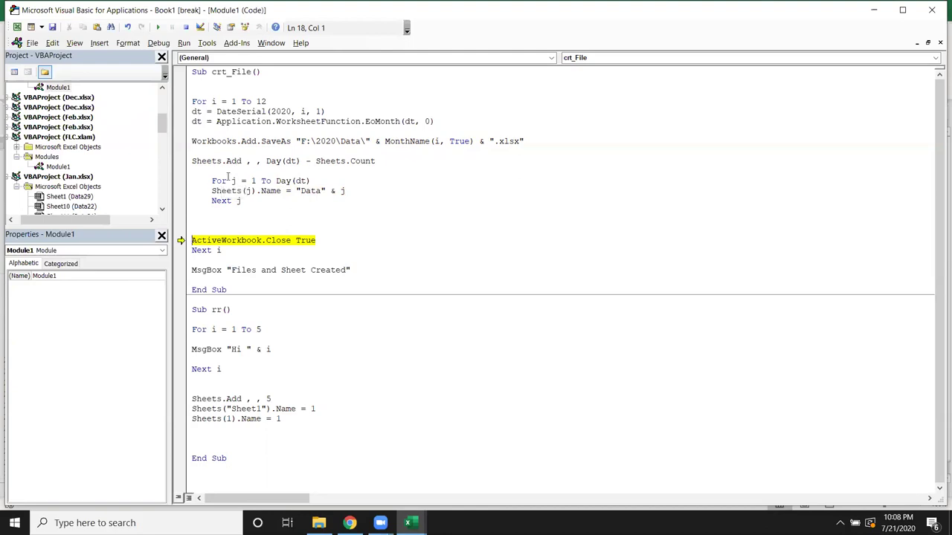
- Close the January workbook and advance the macro to month 2's DateSerial line
{"action": "left_click_drag", "start_coordinate": [277, 180], "coordinate": [311, 180]}
{"action": "left_click", "coordinate": [193, 240]}
{"action": "key", "text": "F5"}
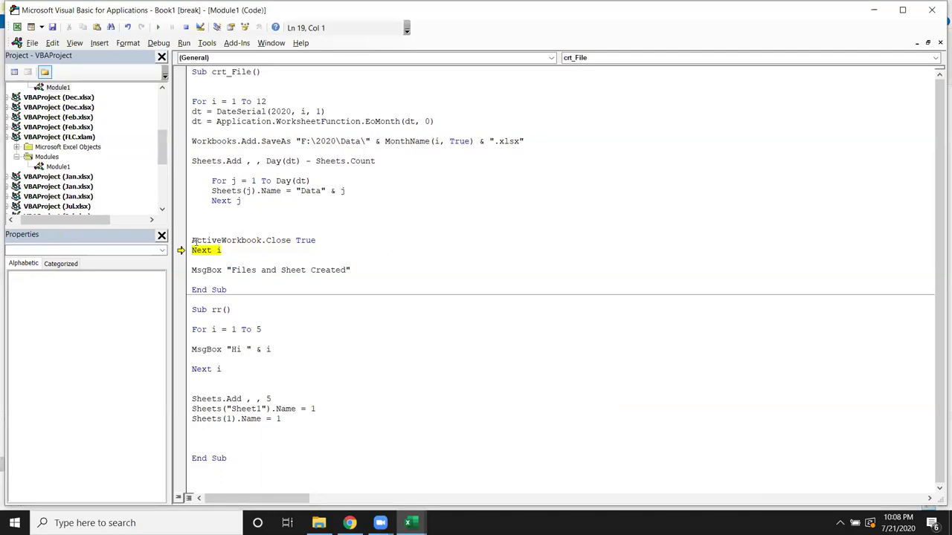
{"action": "mouse_move", "coordinate": [216, 102]}
{"action": "mouse_move", "coordinate": [215, 251]}
{"action": "key", "text": "F8"}
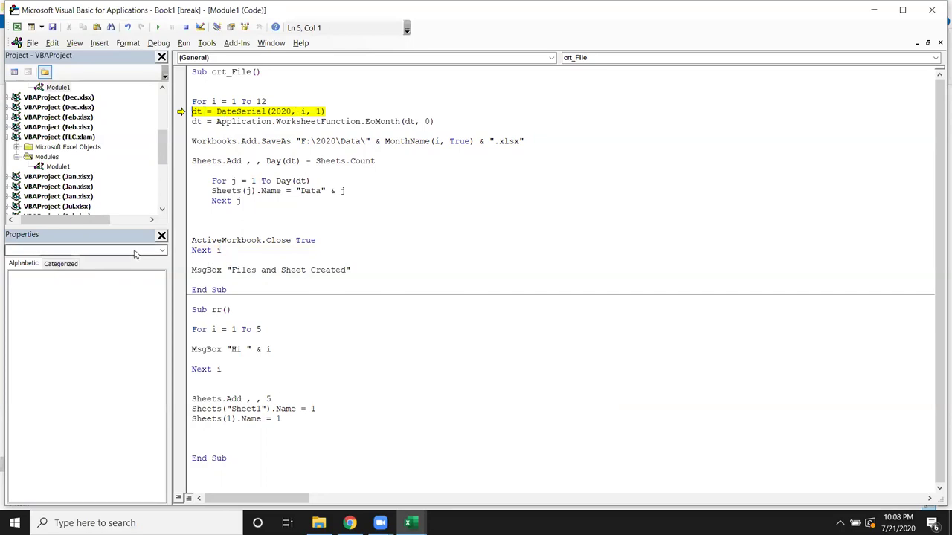
- Step through the DateSerial, EoMonth, SaveAs and Sheets.Add lines to create the Feb workbook
{"action": "key", "text": "F8"}
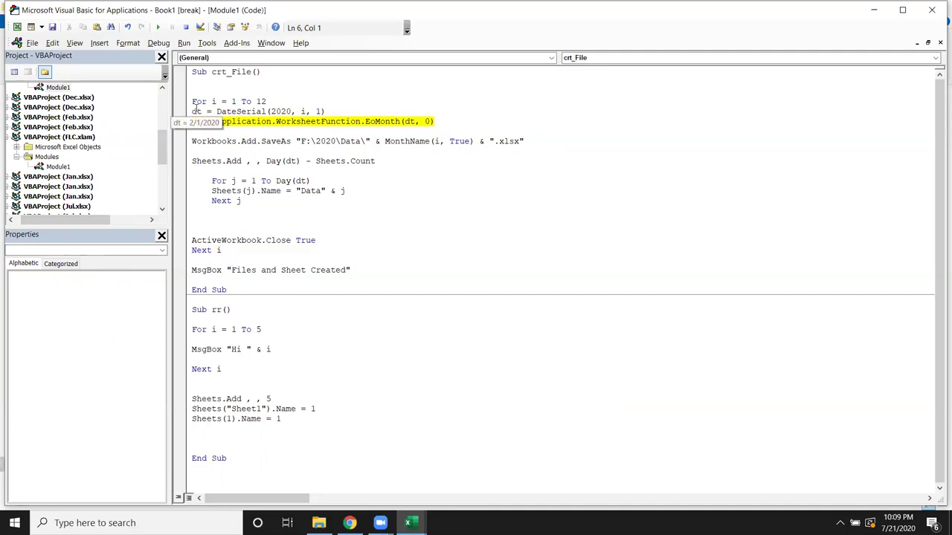
{"action": "key", "text": "F8"}
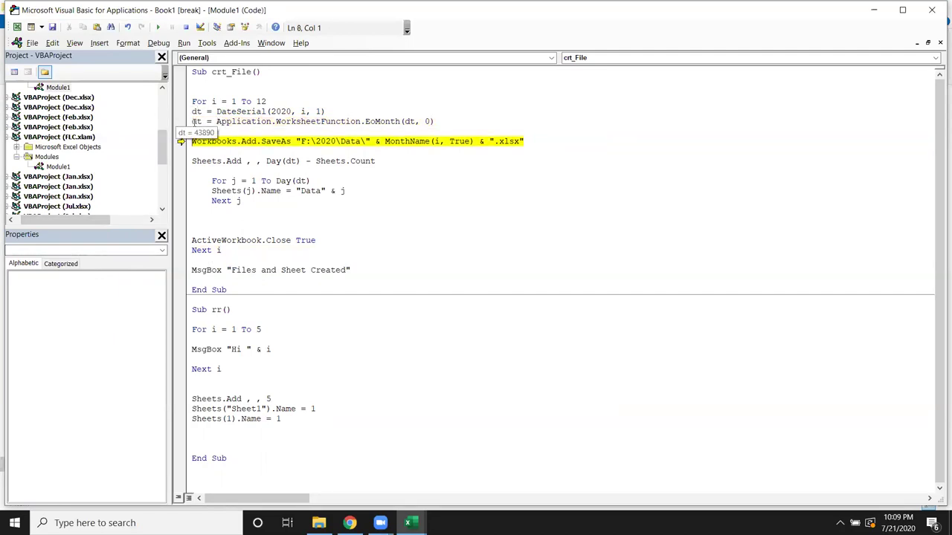
{"action": "key", "text": "F8"}
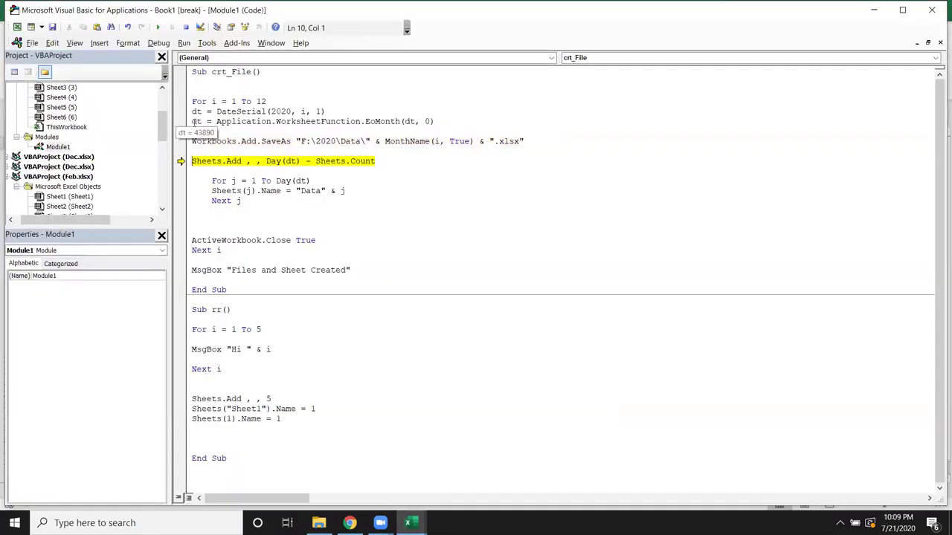
{"action": "key", "text": "F8"}
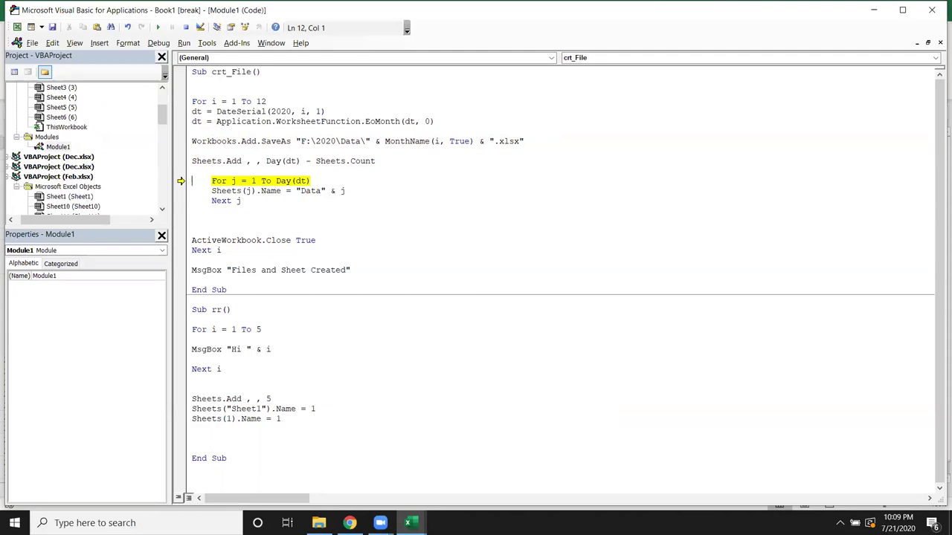
- Check the new Feb workbook's sheets, then return to the VBA Editor
{"action": "mouse_move", "coordinate": [408, 523]}
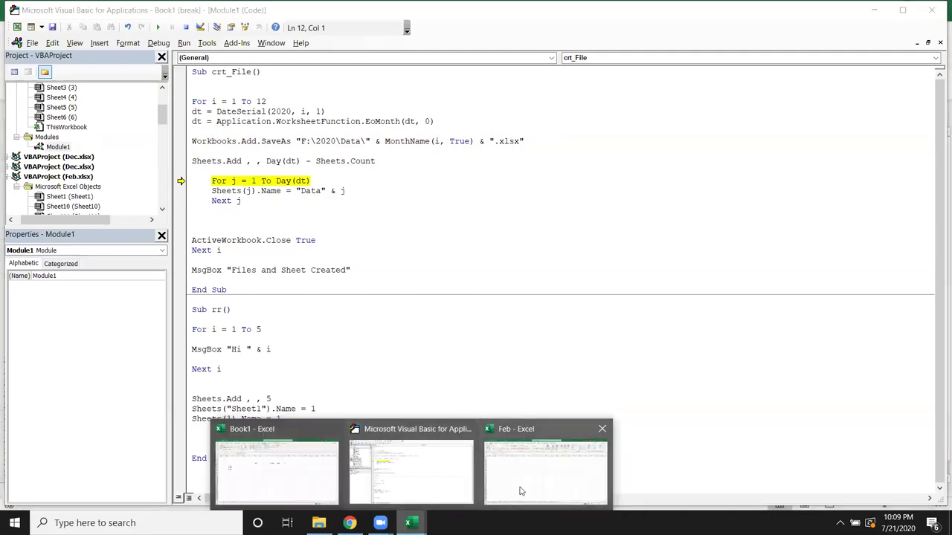
{"action": "left_click", "coordinate": [522, 491]}
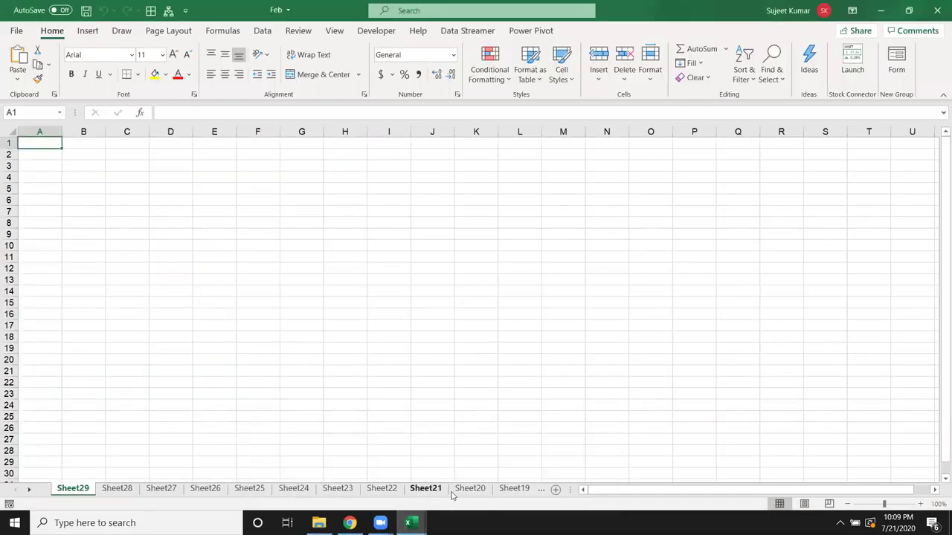
{"action": "mouse_move", "coordinate": [408, 522]}
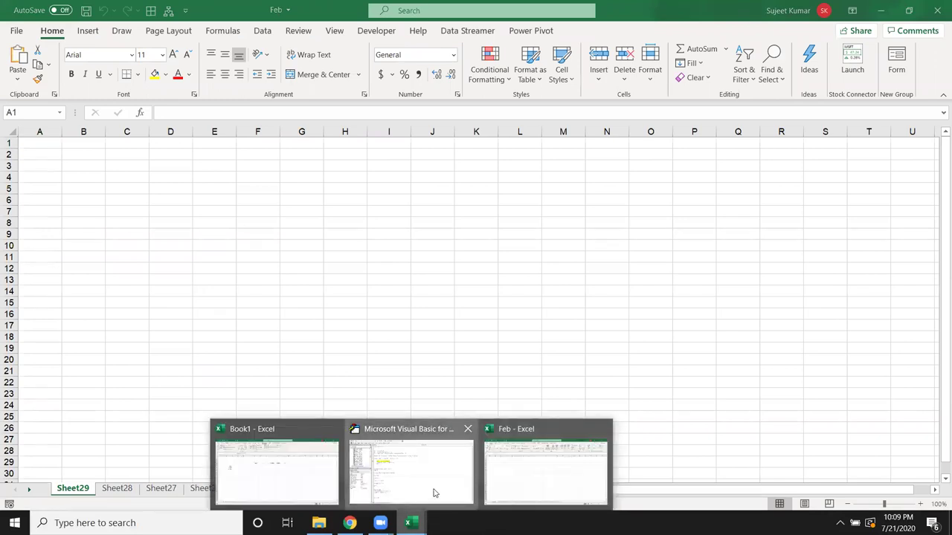
{"action": "left_click", "coordinate": [436, 493]}
- Step two sheet-naming iterations, reset the macro and select the whole crt_File procedure
{"action": "key", "text": "F8"}
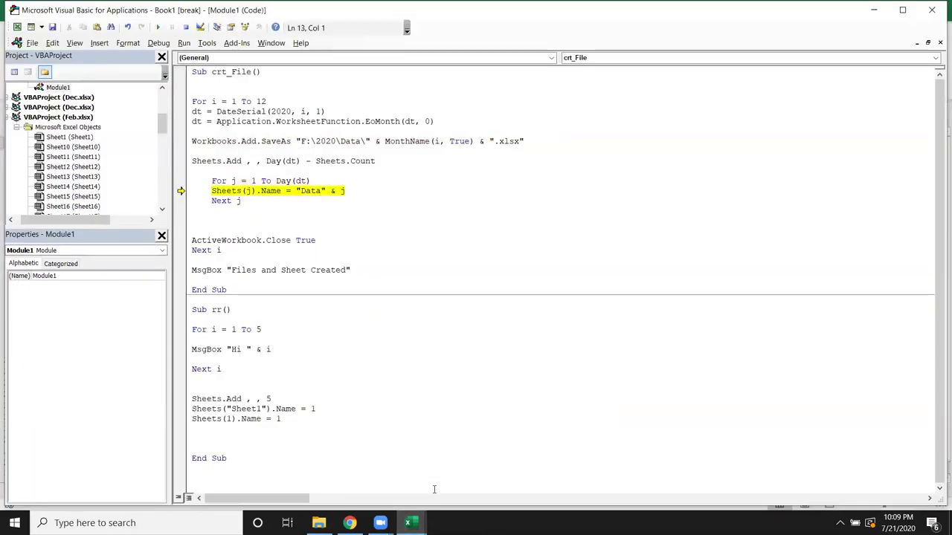
{"action": "key", "text": "F8"}
{"action": "key", "text": "F8"}
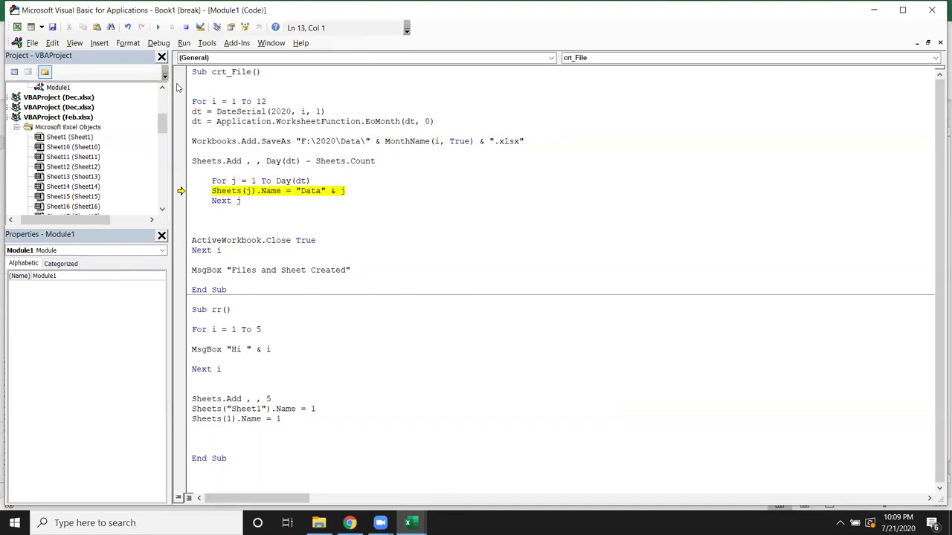
{"action": "left_click", "coordinate": [186, 27]}
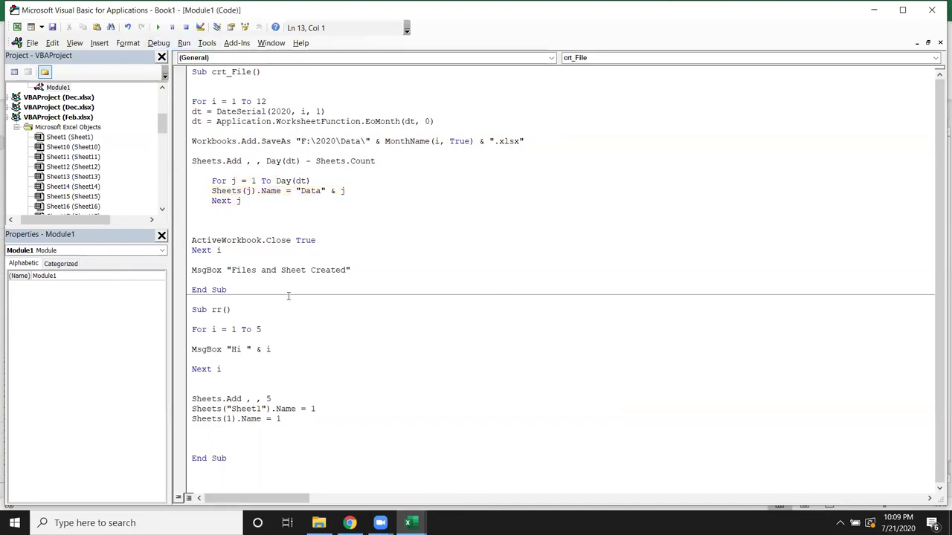
{"action": "left_click_drag", "start_coordinate": [231, 287], "coordinate": [156, 57]}
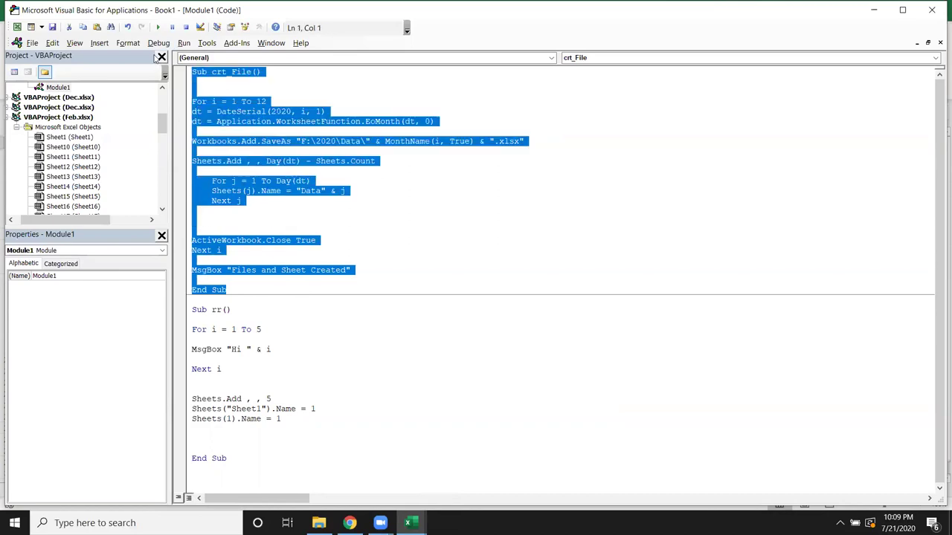
- Paste and send the crt_File macro code in two WhatsApp Web contact chats
{"action": "left_click", "coordinate": [350, 523]}
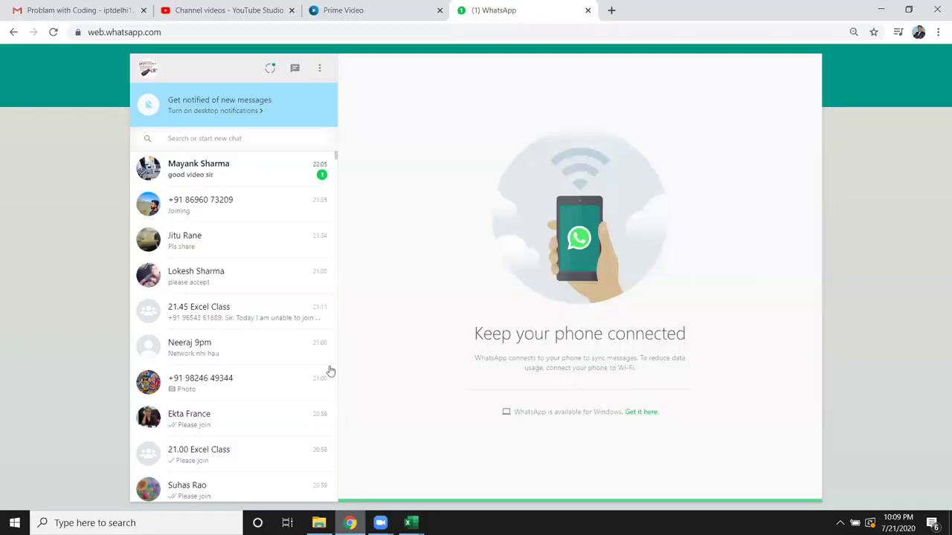
{"action": "left_click", "coordinate": [233, 180]}
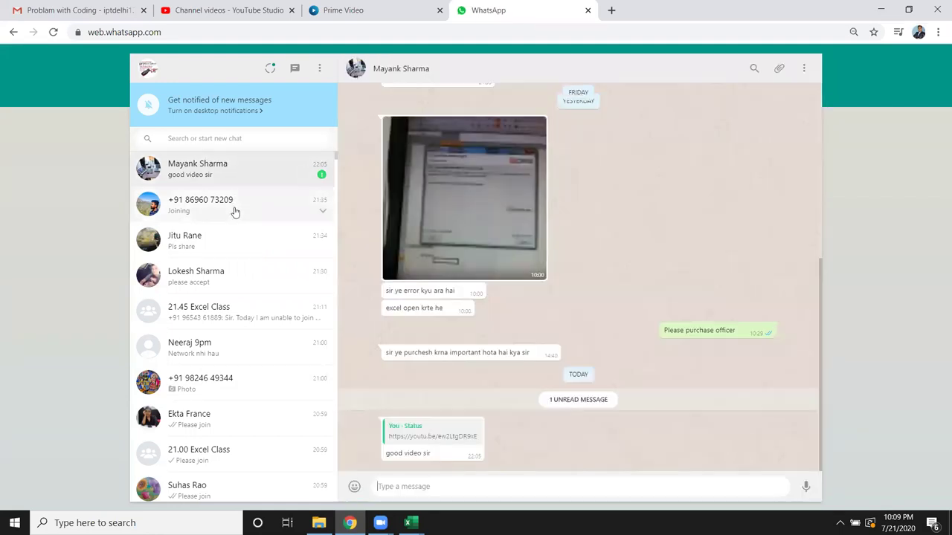
{"action": "left_click", "coordinate": [233, 213]}
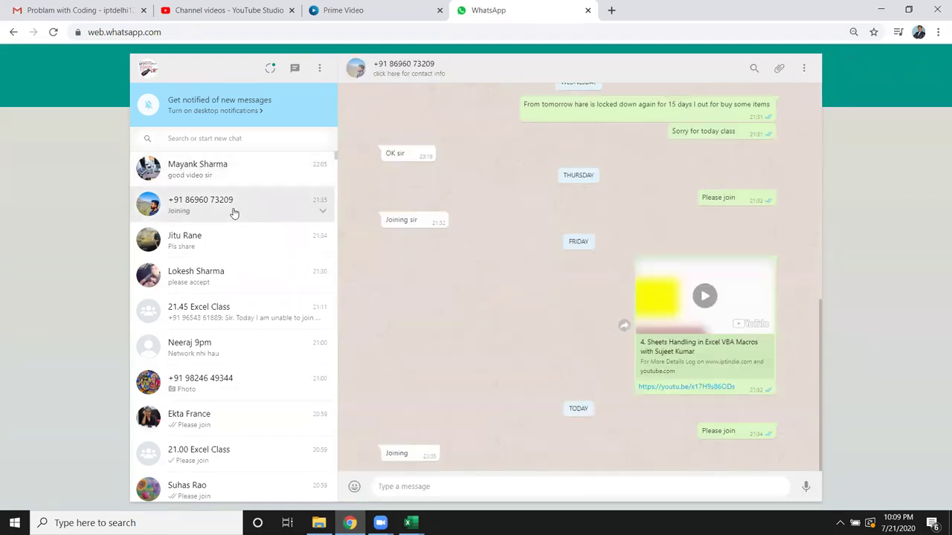
{"action": "key", "text": "ctrl+v"}
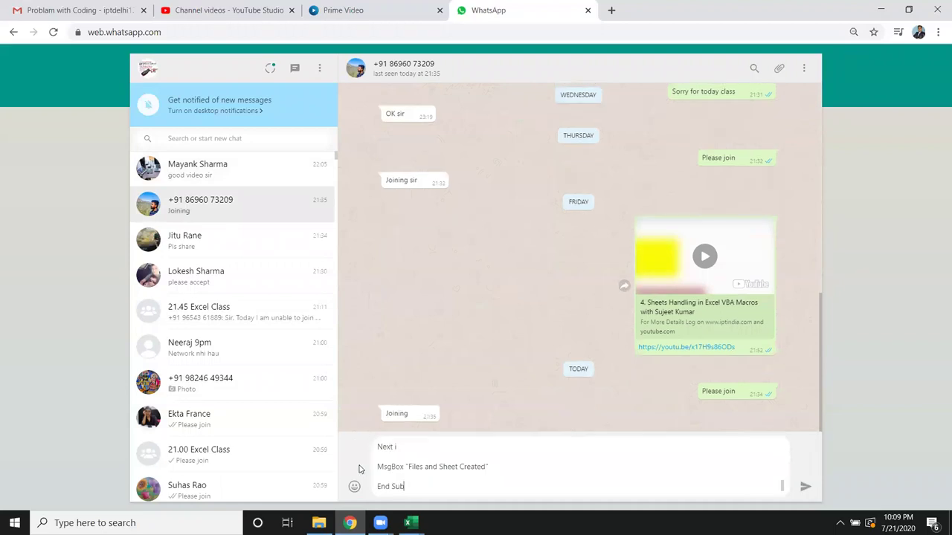
{"action": "key", "text": "Return"}
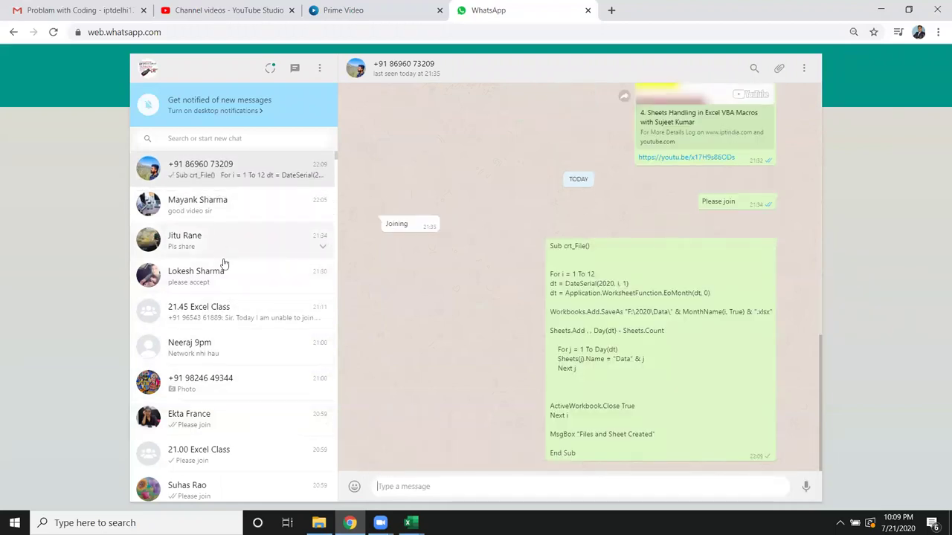
{"action": "left_click", "coordinate": [240, 288]}
{"action": "key", "text": "ctrl+v"}
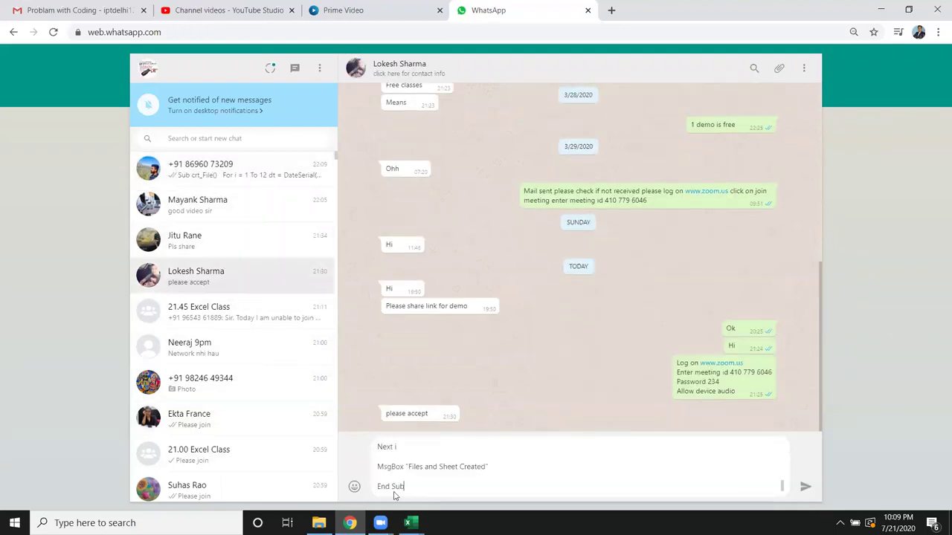
{"action": "key", "text": "Return"}
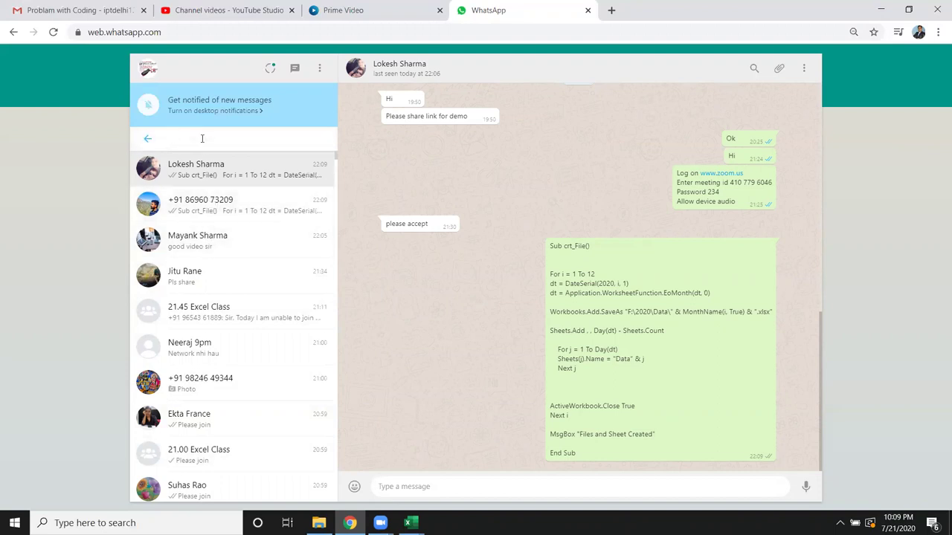
- Search for a third contact, send them the macro code, then show the desktop
{"action": "type", "text": "Lal"}
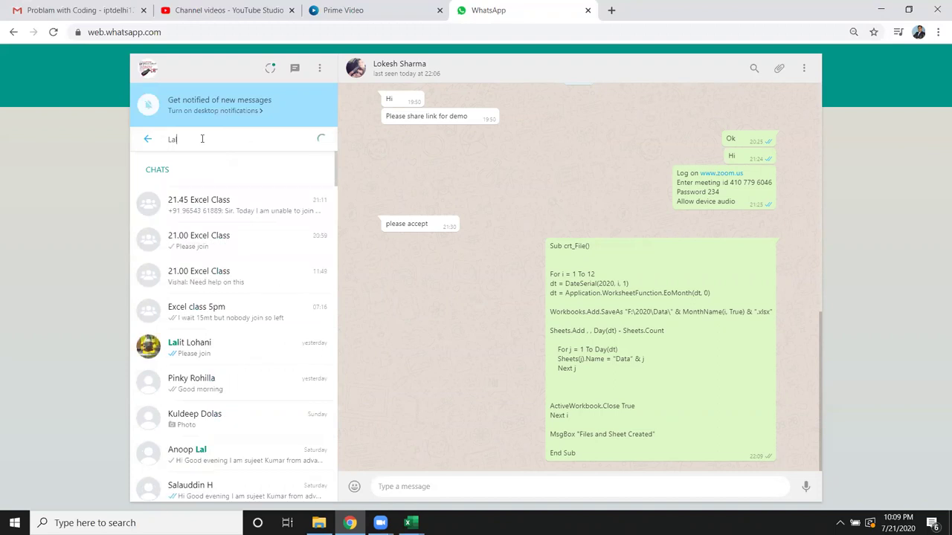
{"action": "type", "text": "it"}
{"action": "key", "text": "Return"}
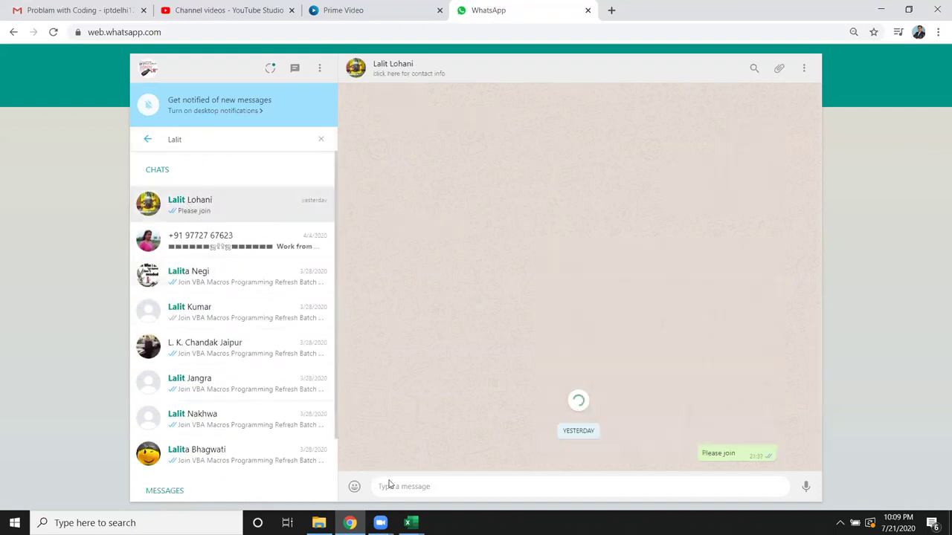
{"action": "type", "text": "Sub crt_File()   For i = 1 To 12 dt = DateSerial(2020, i, 1) dt = Application.WorksheetFunction.EoMonth(dt, 0)  Workbooks.Add.SaveAs \"F:\\2020\\Data\\\" & MonthName(i, True) & \".xlsx\"  Sheets.Add , , Day(dt) - Sheets.Count      For j = 1 To Day(dt)     Sheets(j).Name = \"Data\" & j     Next j    ActiveWorkbook.Close True Next i  MsgBox \"Files and Sheet Created\"  End Sub"}
{"action": "key", "text": "Return"}
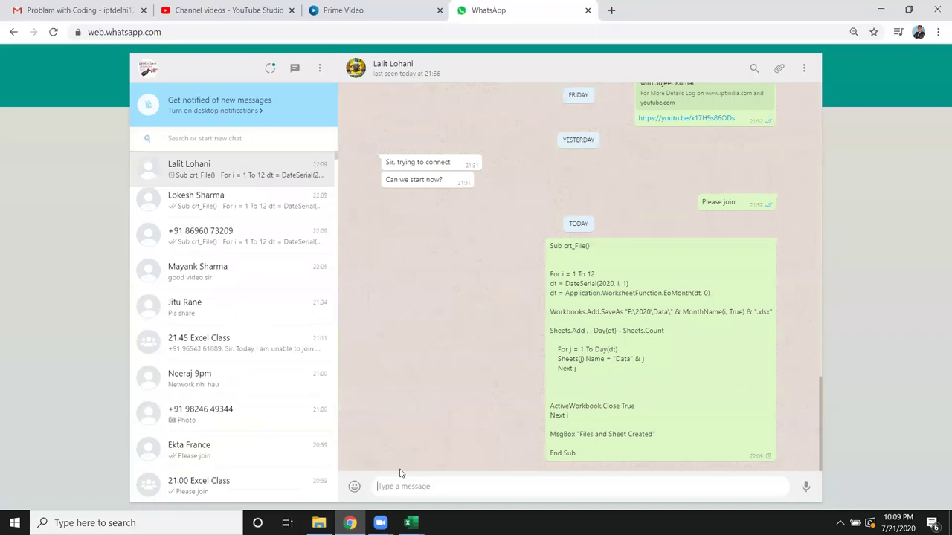
{"action": "key", "text": "super+d"}
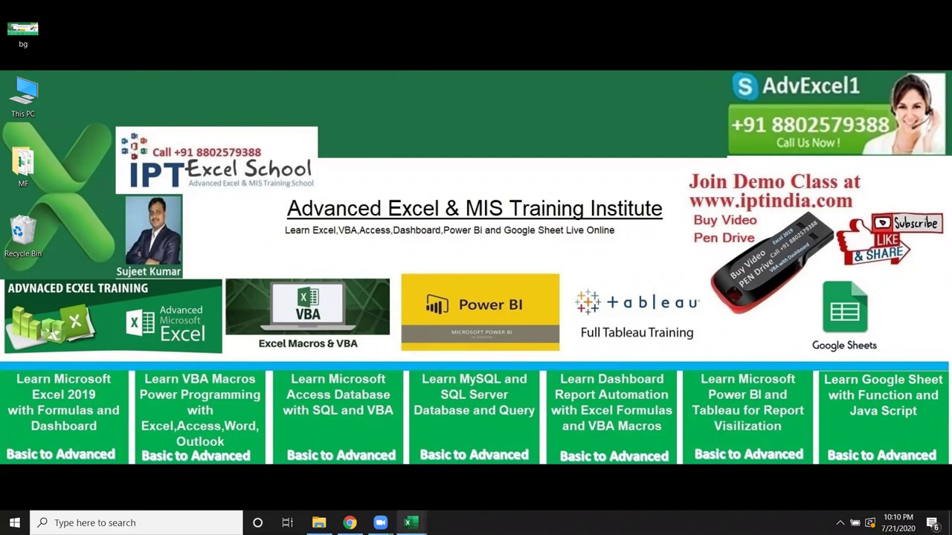
- Return to the VBA Editor's Module1 and deselect crt_File by clicking inside the rr procedure
{"action": "mouse_move", "coordinate": [410, 523]}
{"action": "left_click", "coordinate": [438, 500]}
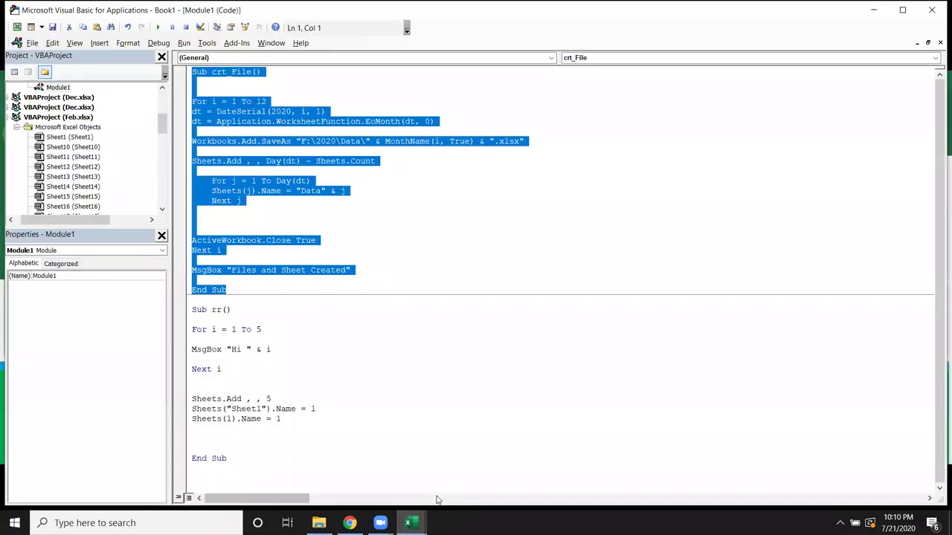
{"action": "left_click", "coordinate": [394, 392]}
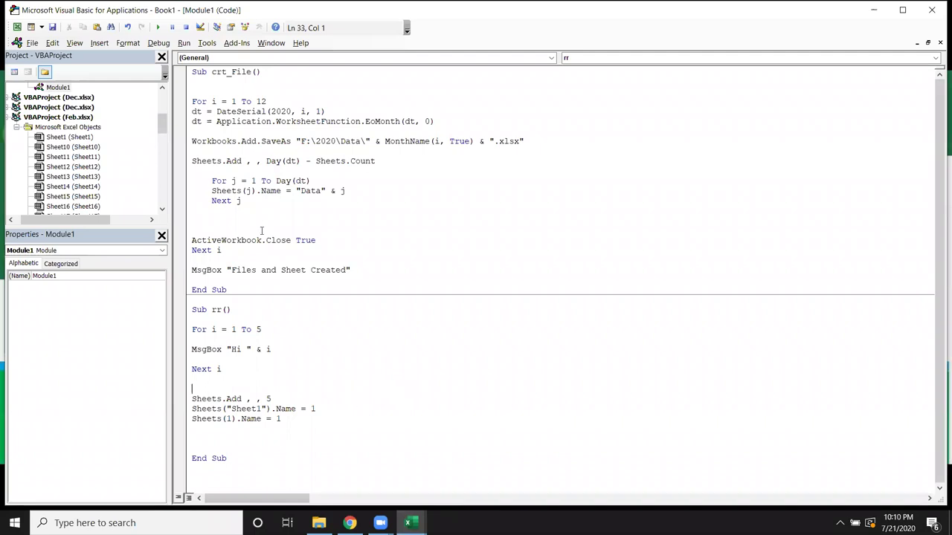